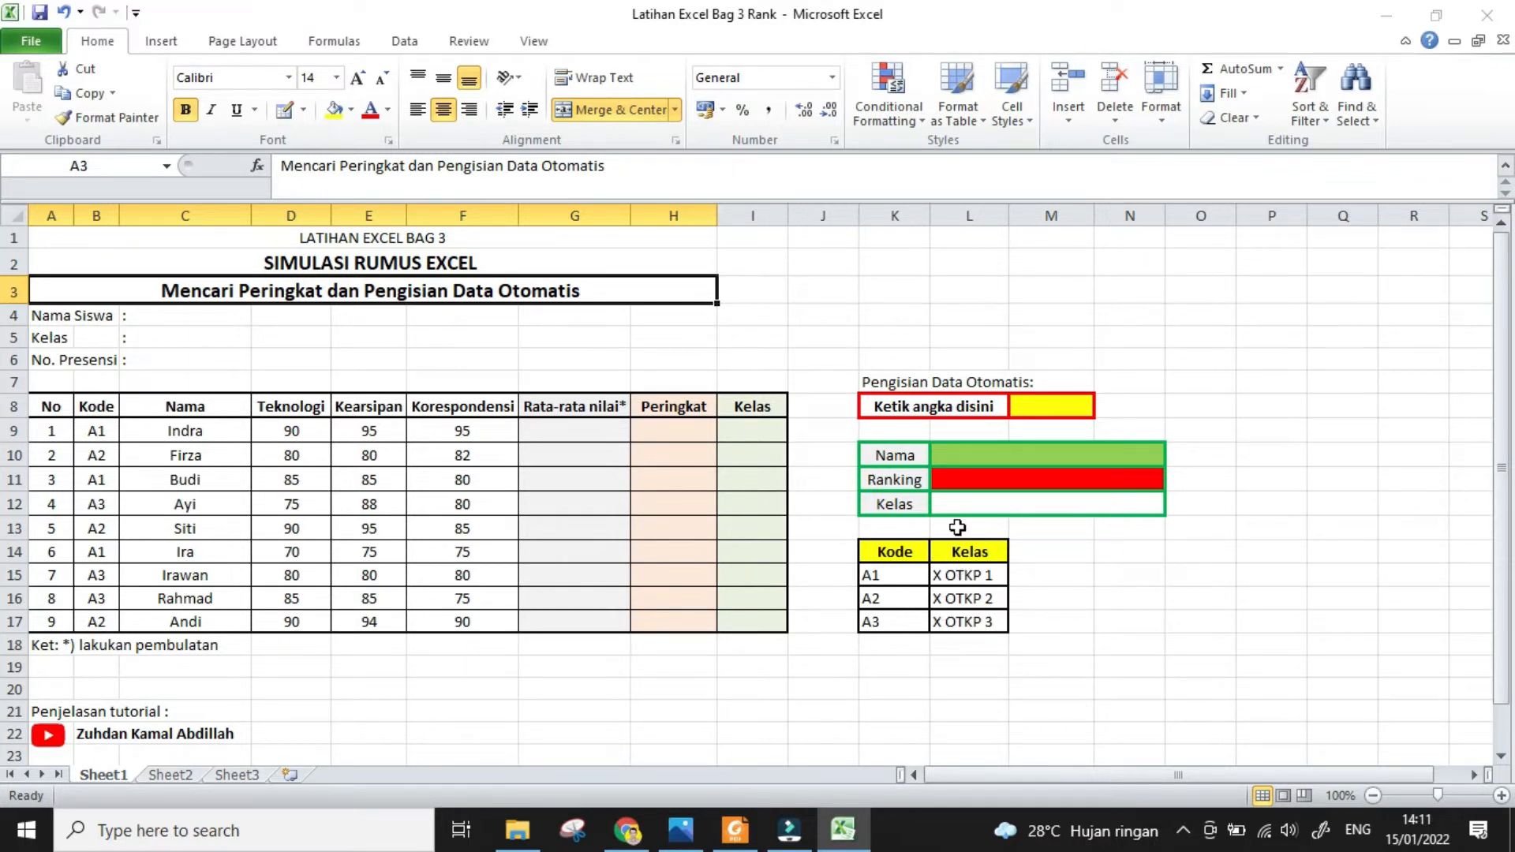
pyautogui.click(546, 428)
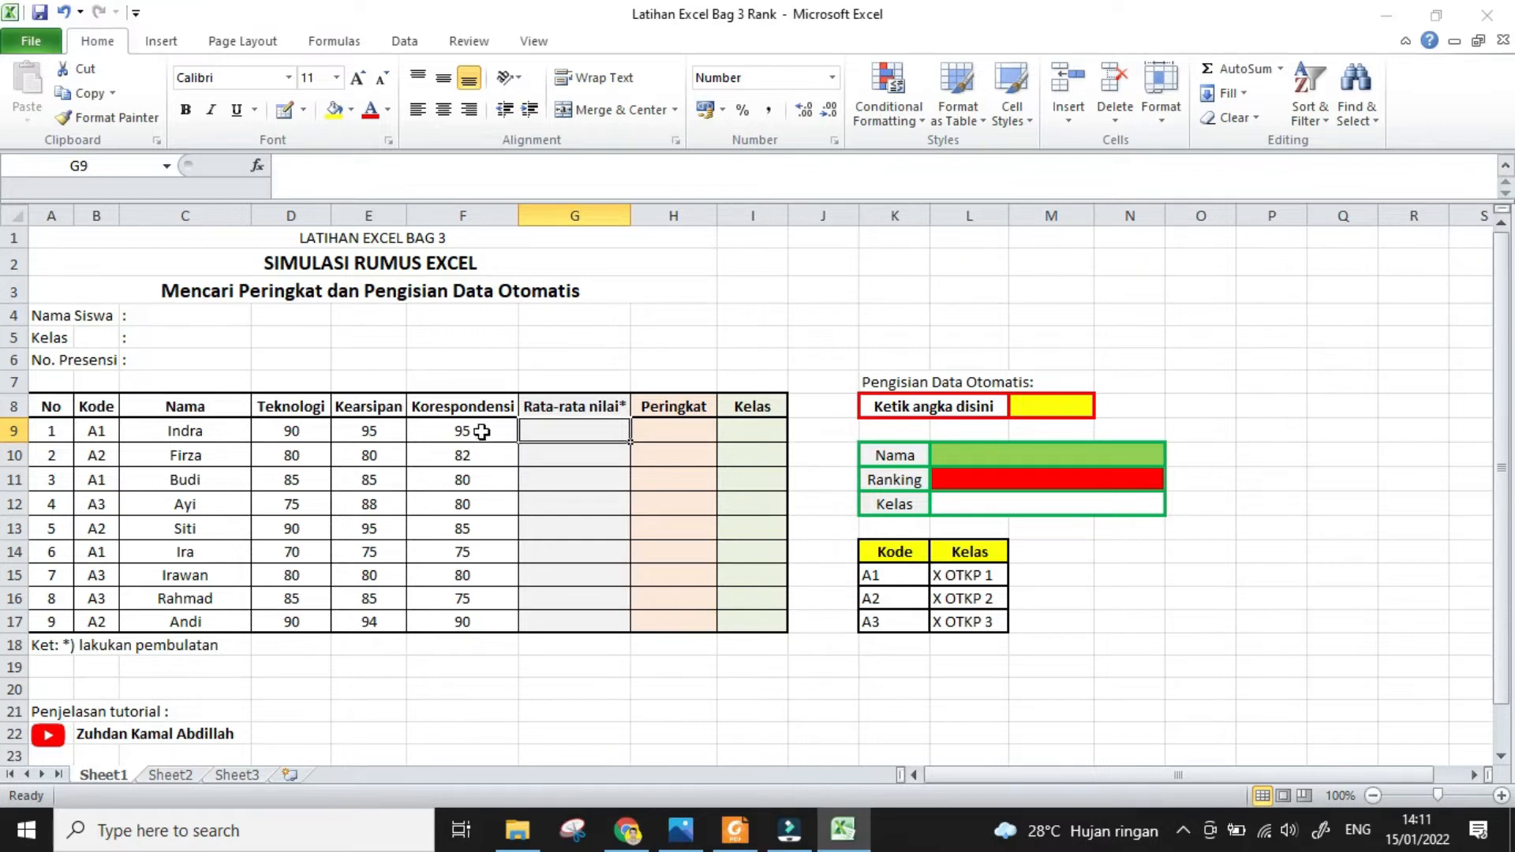
pyautogui.click(656, 428)
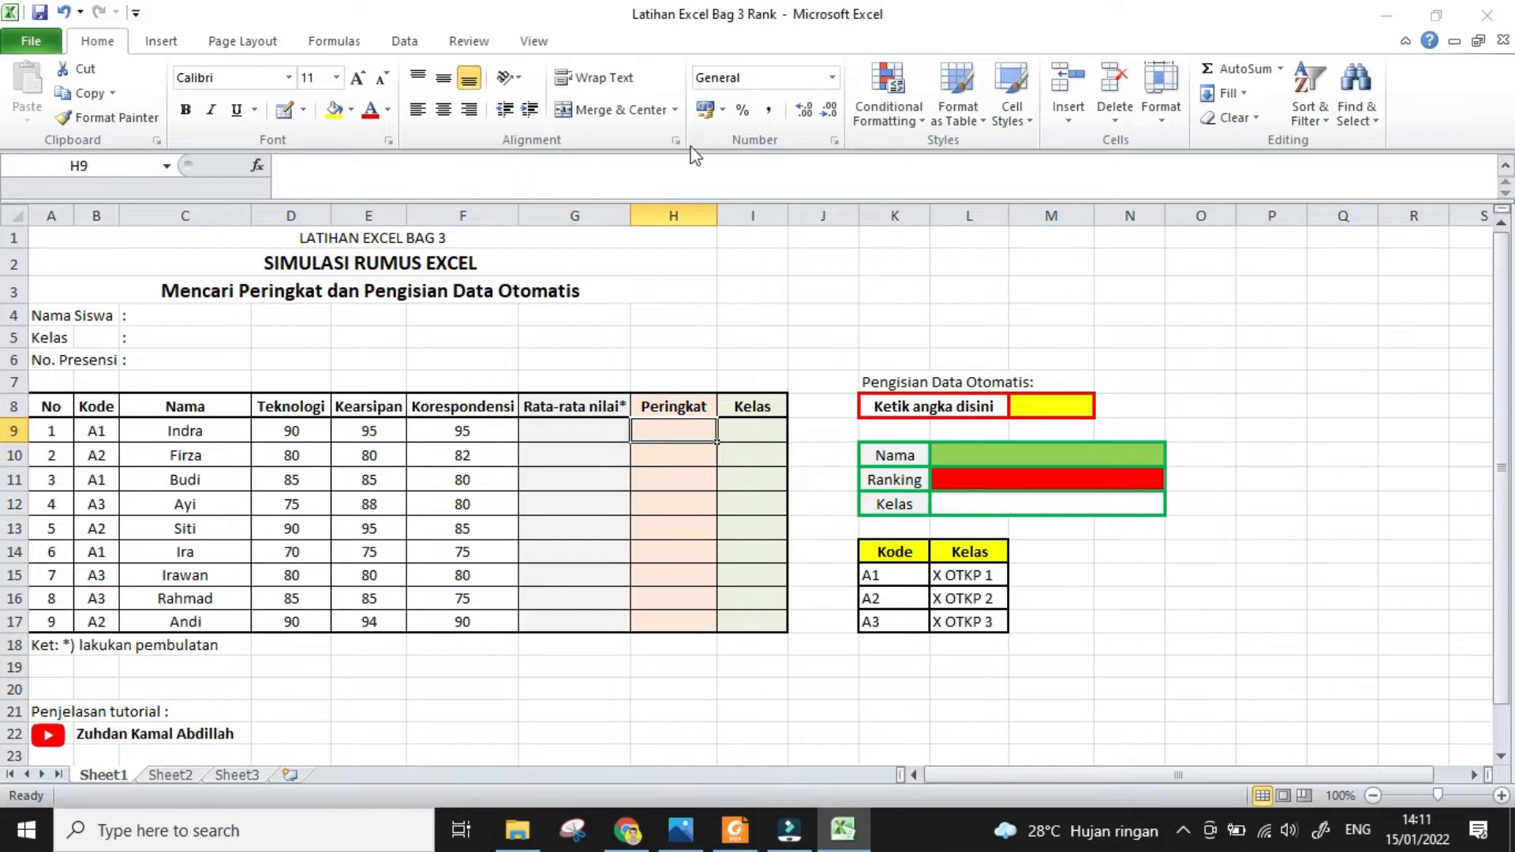
pyautogui.click(731, 429)
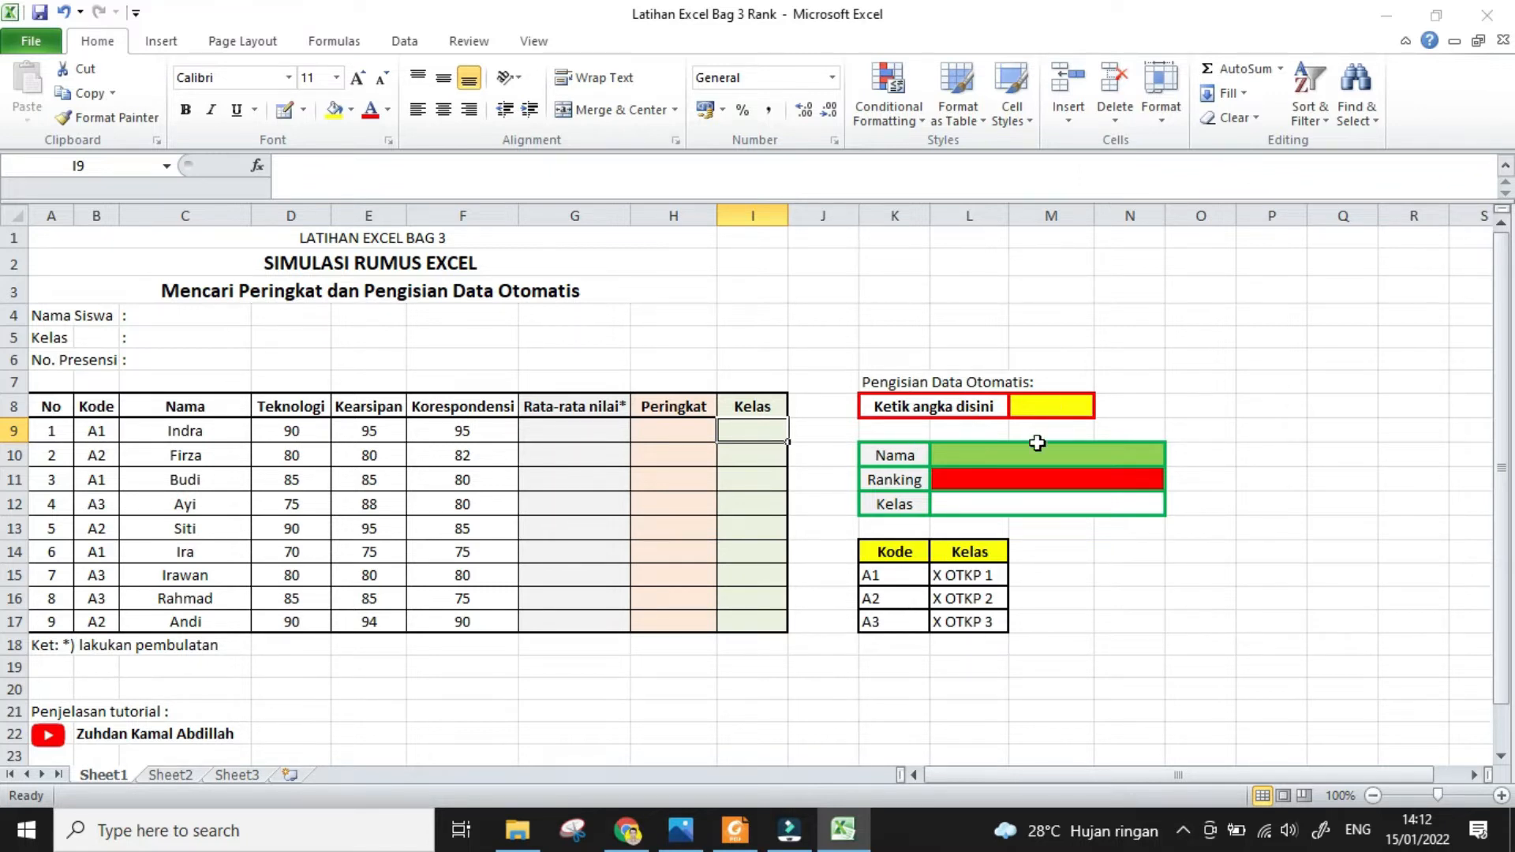
pyautogui.click(1042, 400)
# Calculate the first student's Rata-rata nilai in G9 with AVERAGE over D9:F9 and fill the formula down to G17
pyautogui.click(559, 428)
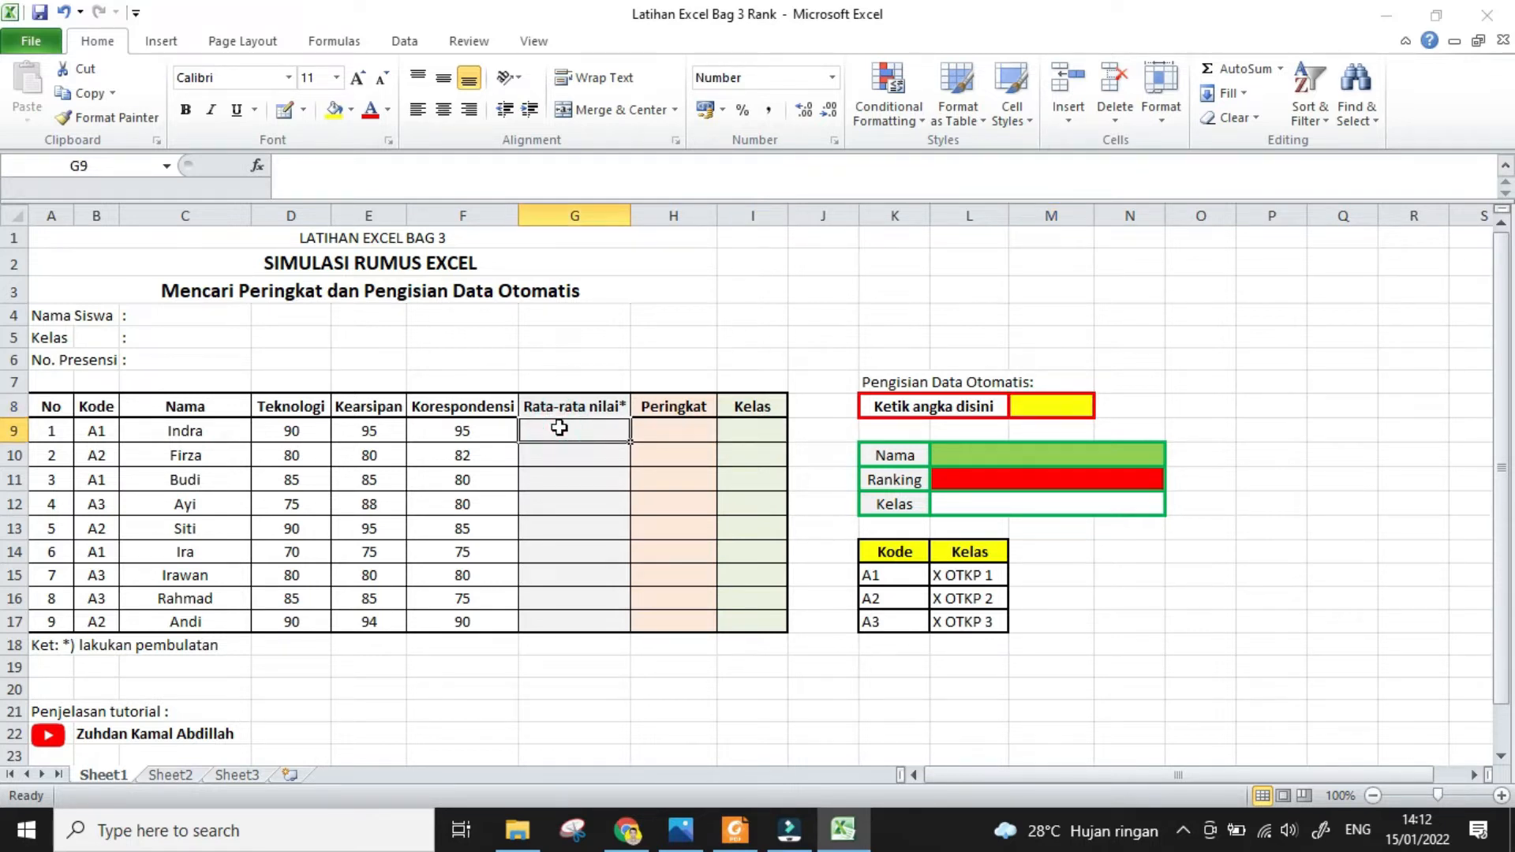
pyautogui.write('=')
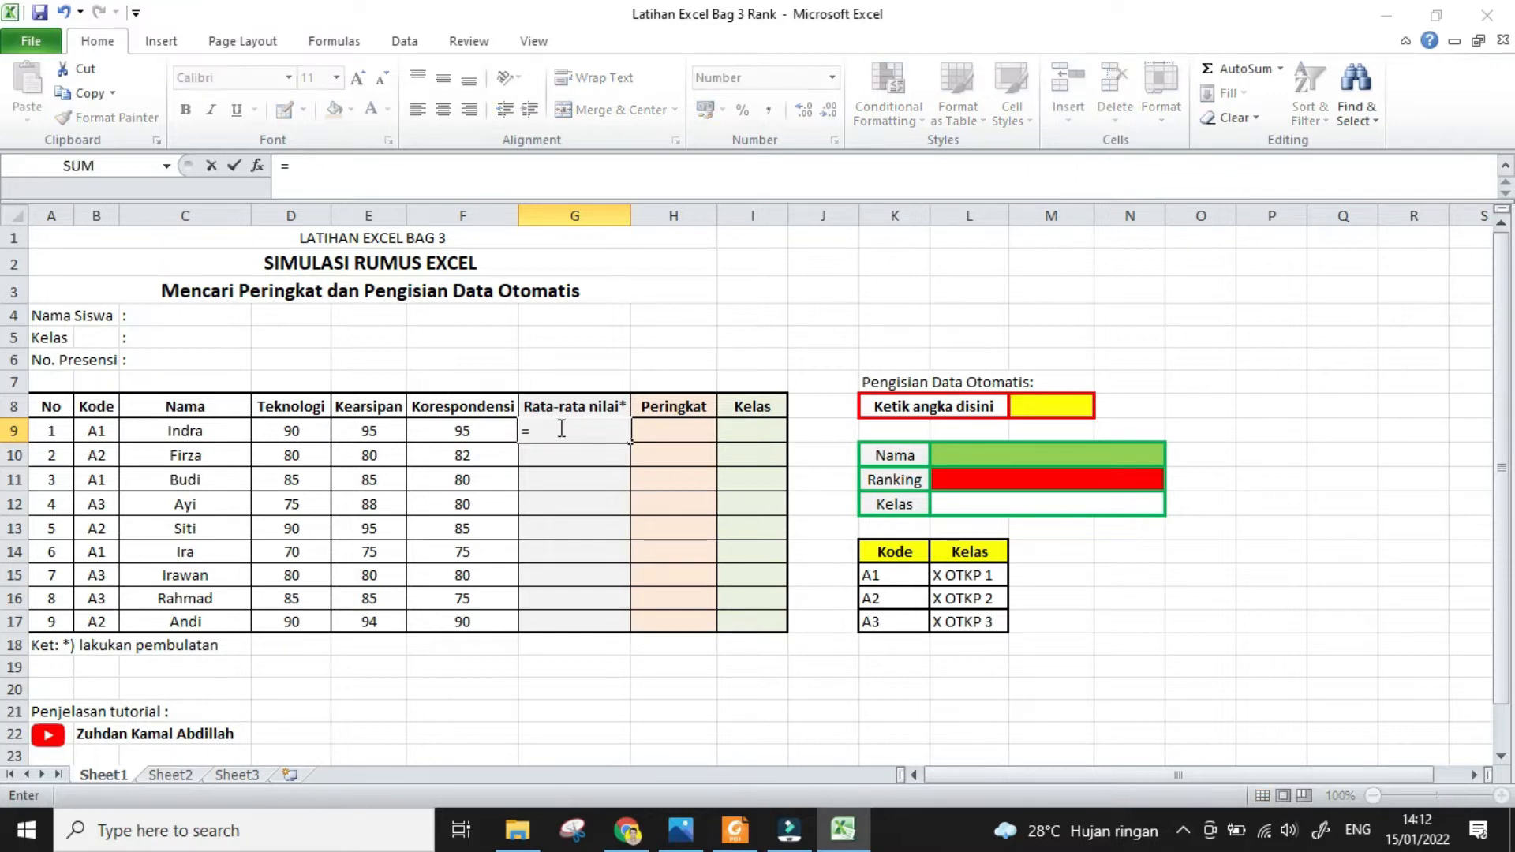
pyautogui.write('av')
pyautogui.doubleClick(567, 476)
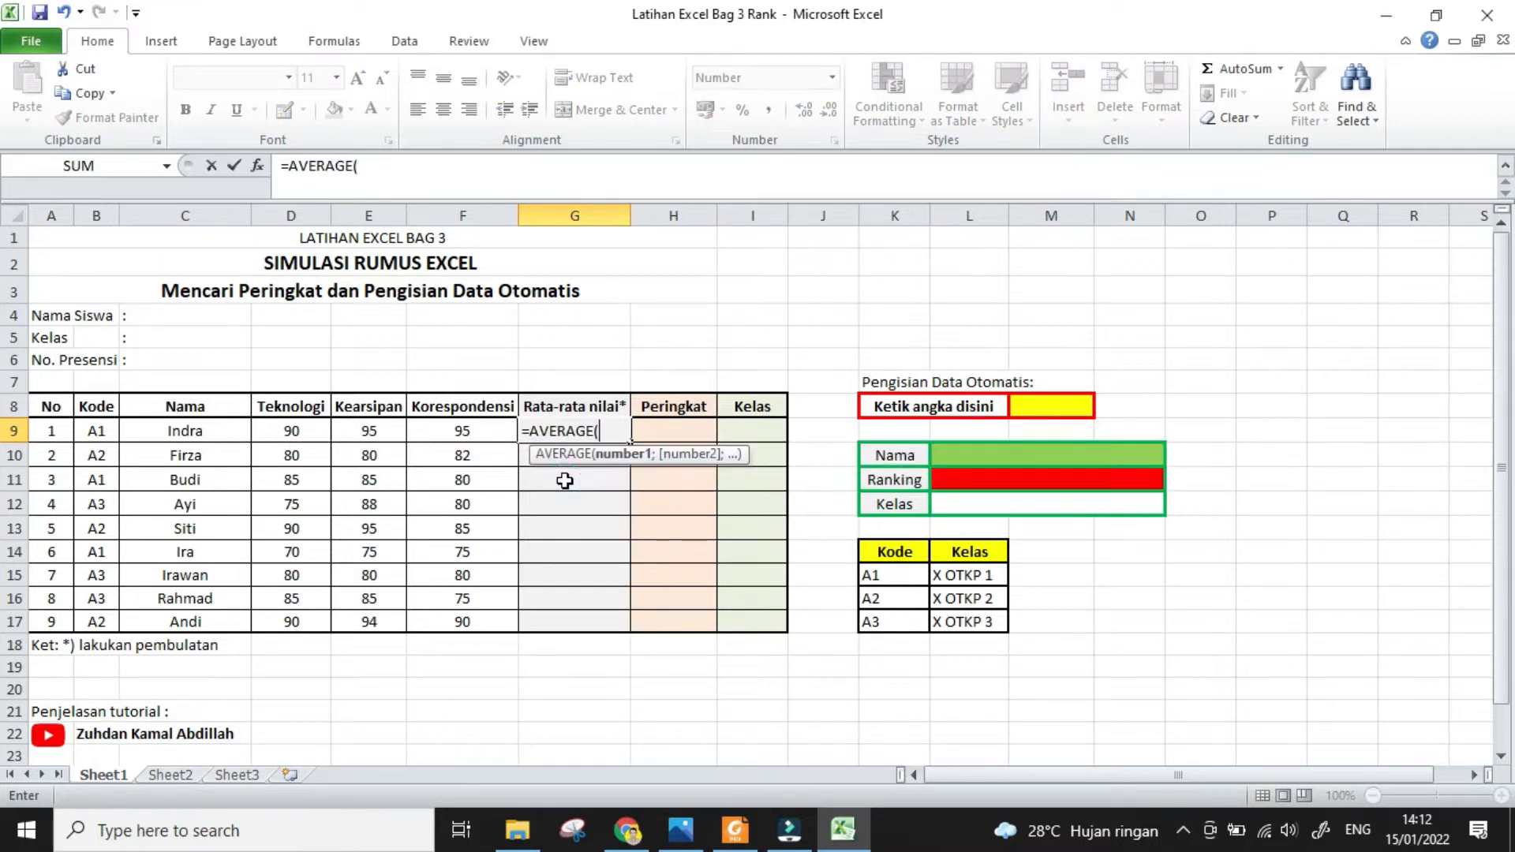
pyautogui.moveTo(298, 432); pyautogui.dragTo(442, 434)
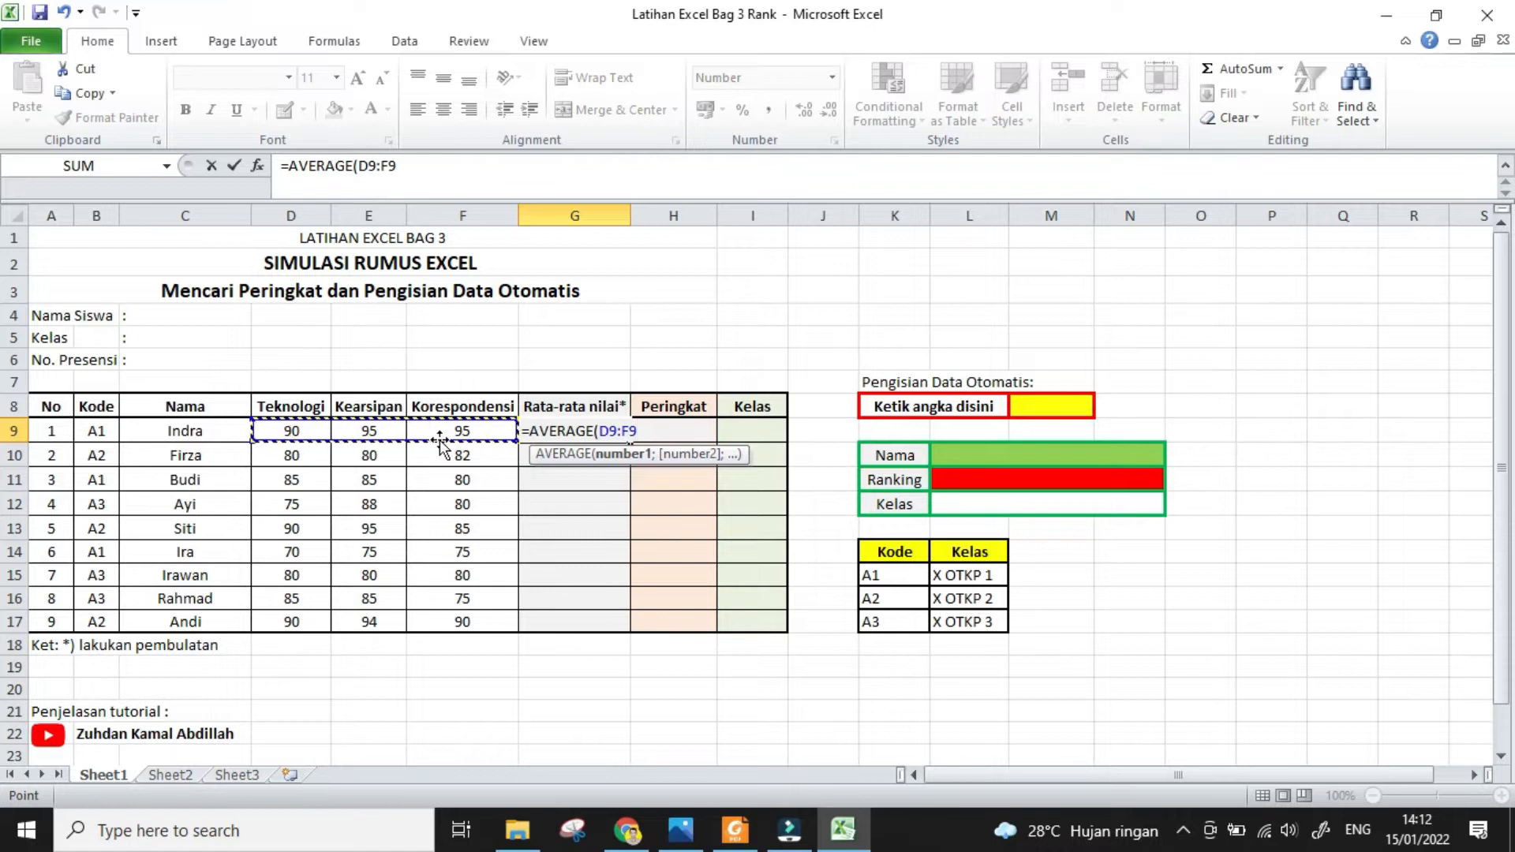
pyautogui.press('Return')
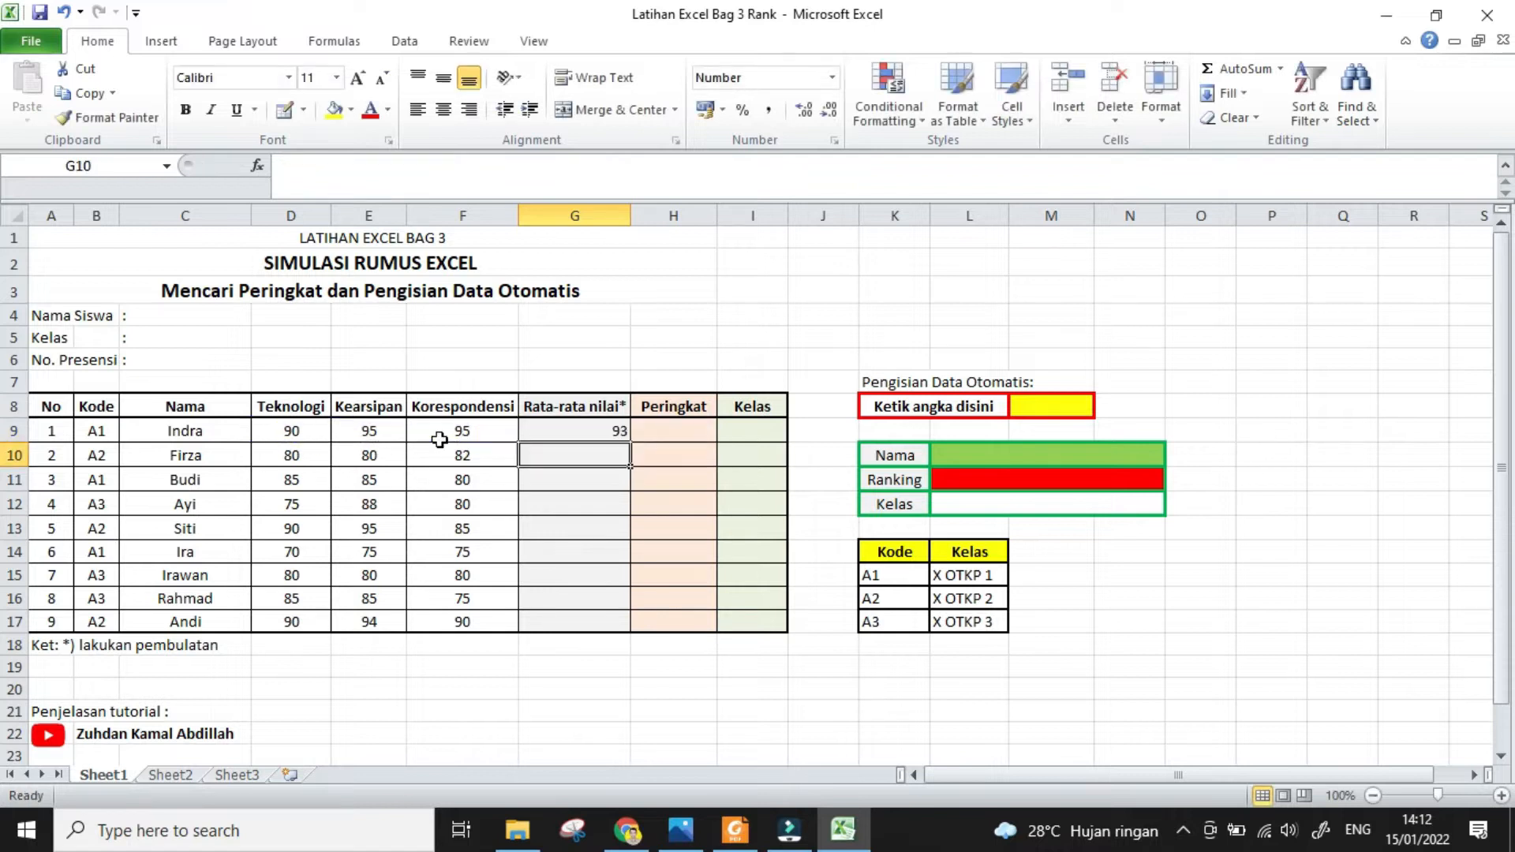
pyautogui.click(598, 422)
pyautogui.moveTo(632, 447); pyautogui.dragTo(621, 626)
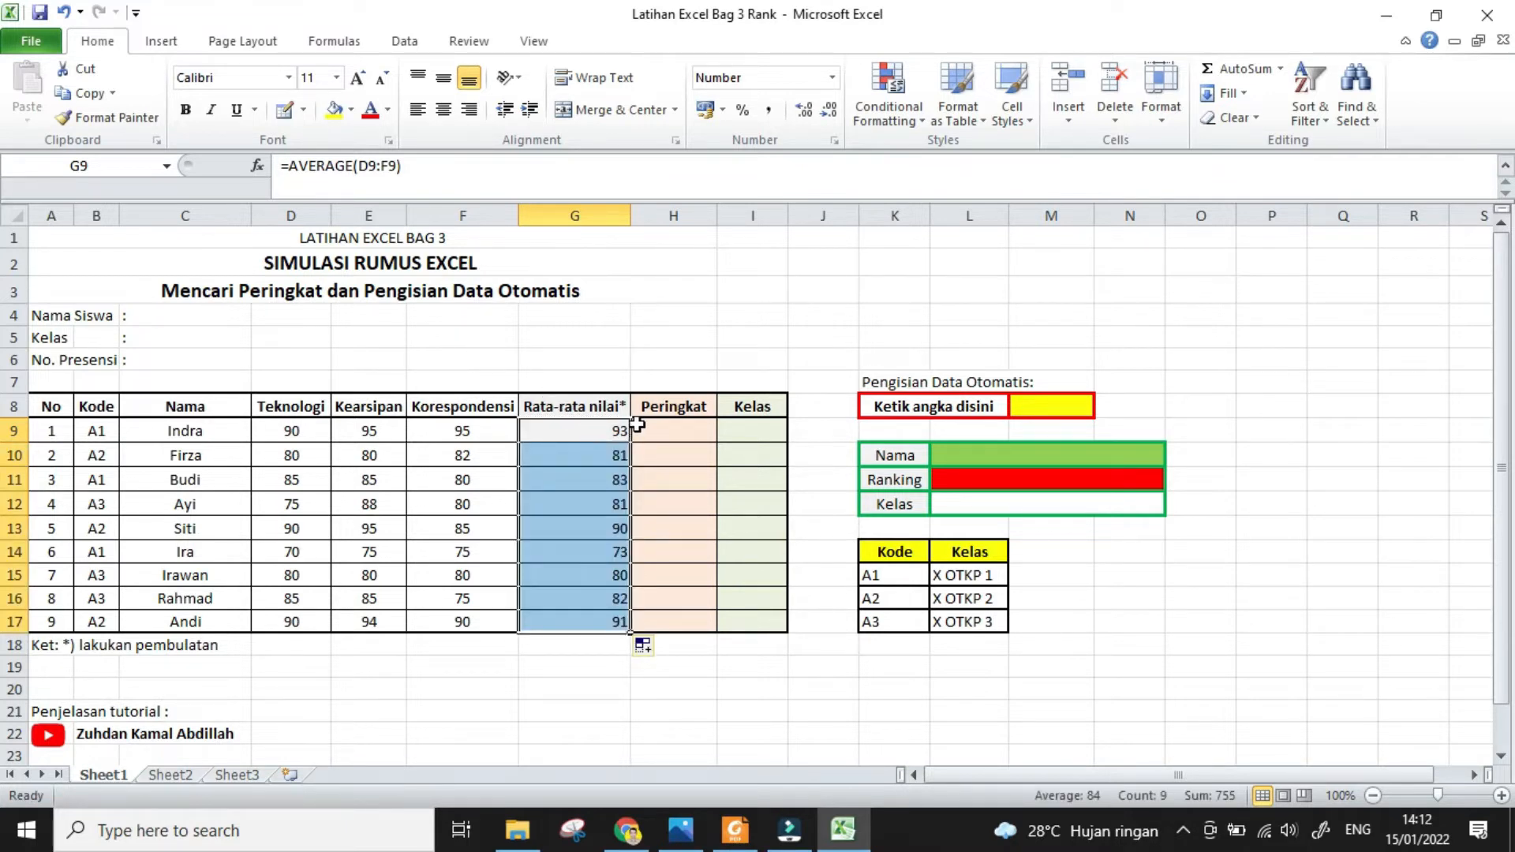
# Define the name tbRank for the average scores in G9:G17, with Workbook scope
pyautogui.click(666, 433)
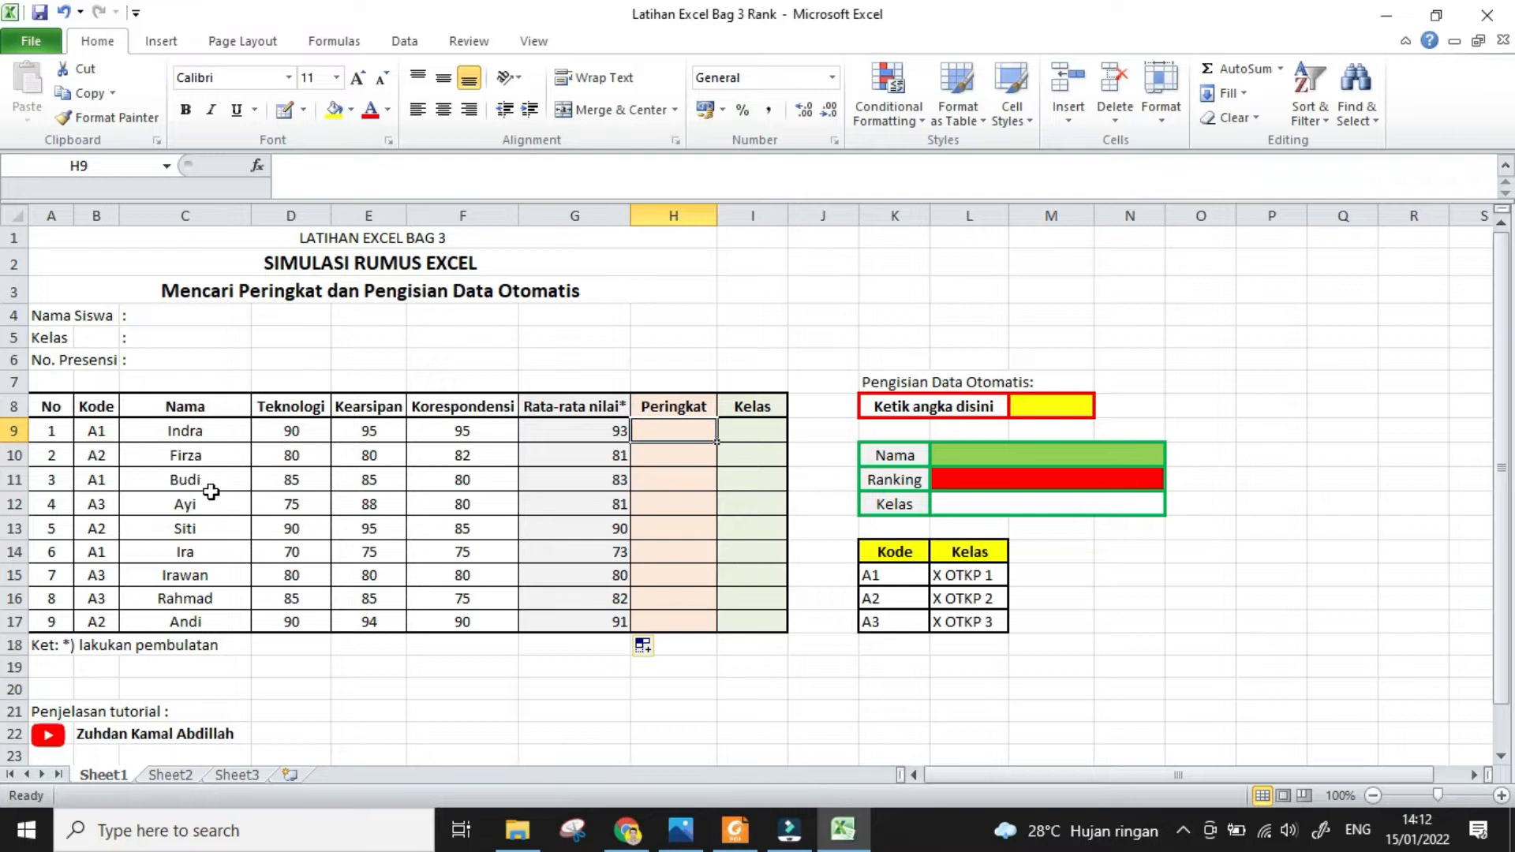
pyautogui.click(594, 427)
pyautogui.moveTo(594, 426); pyautogui.dragTo(584, 625)
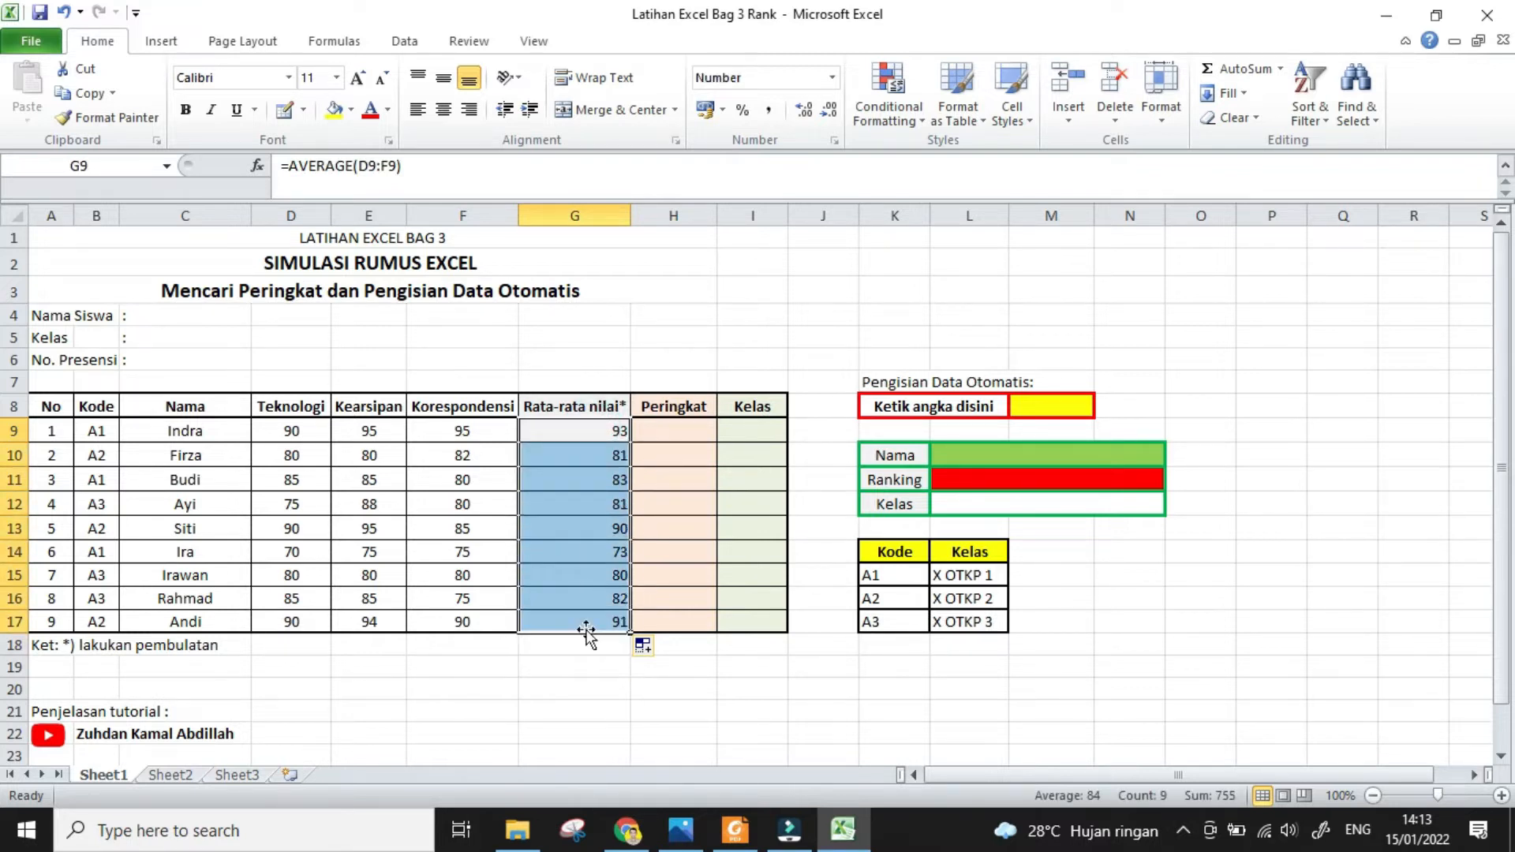
pyautogui.rightClick(585, 599)
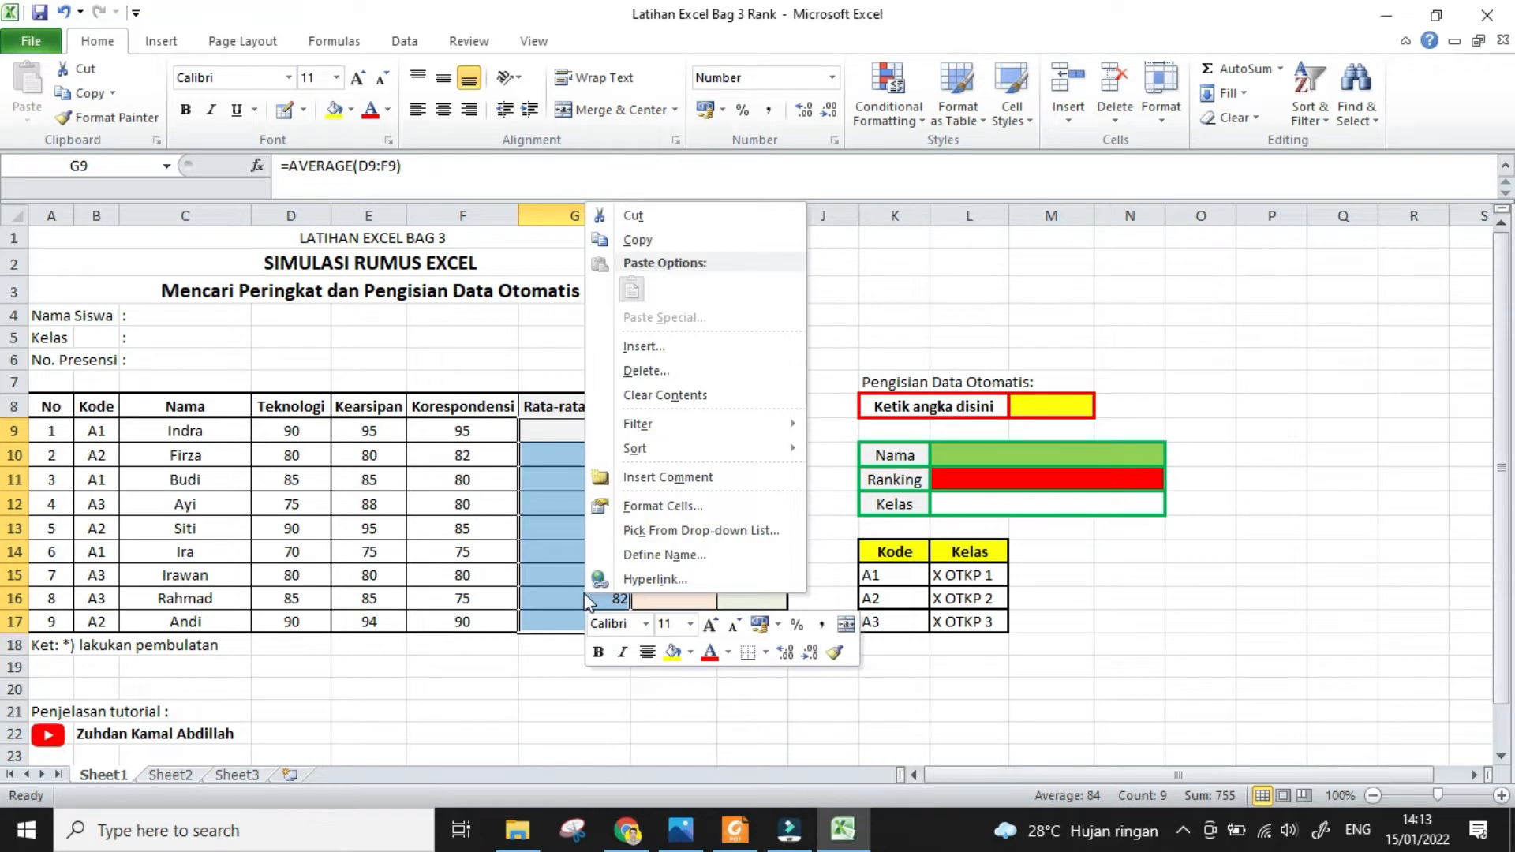
pyautogui.press('Escape')
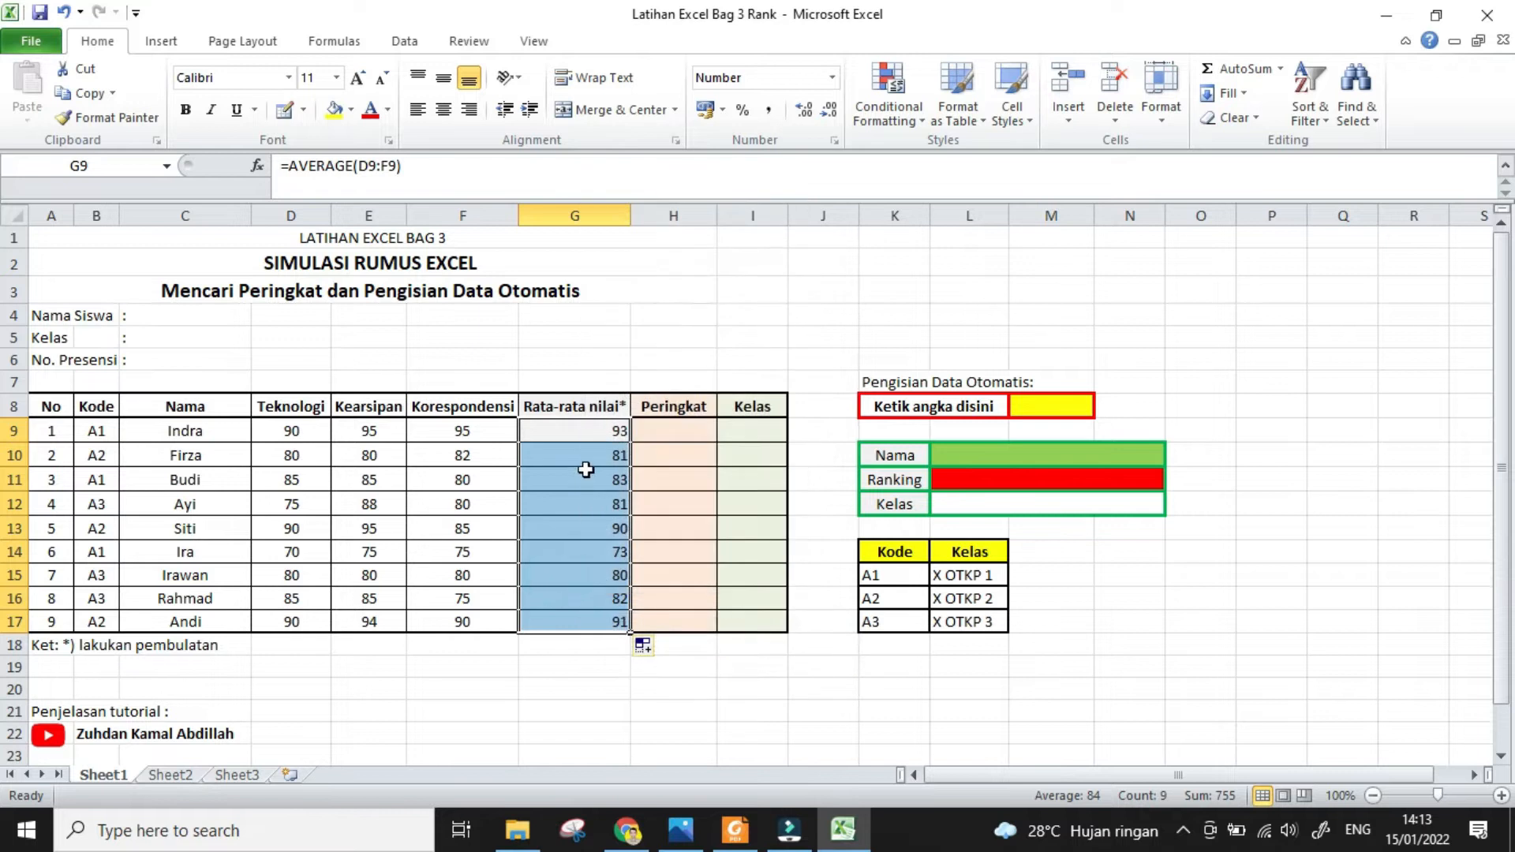
pyautogui.rightClick(574, 503)
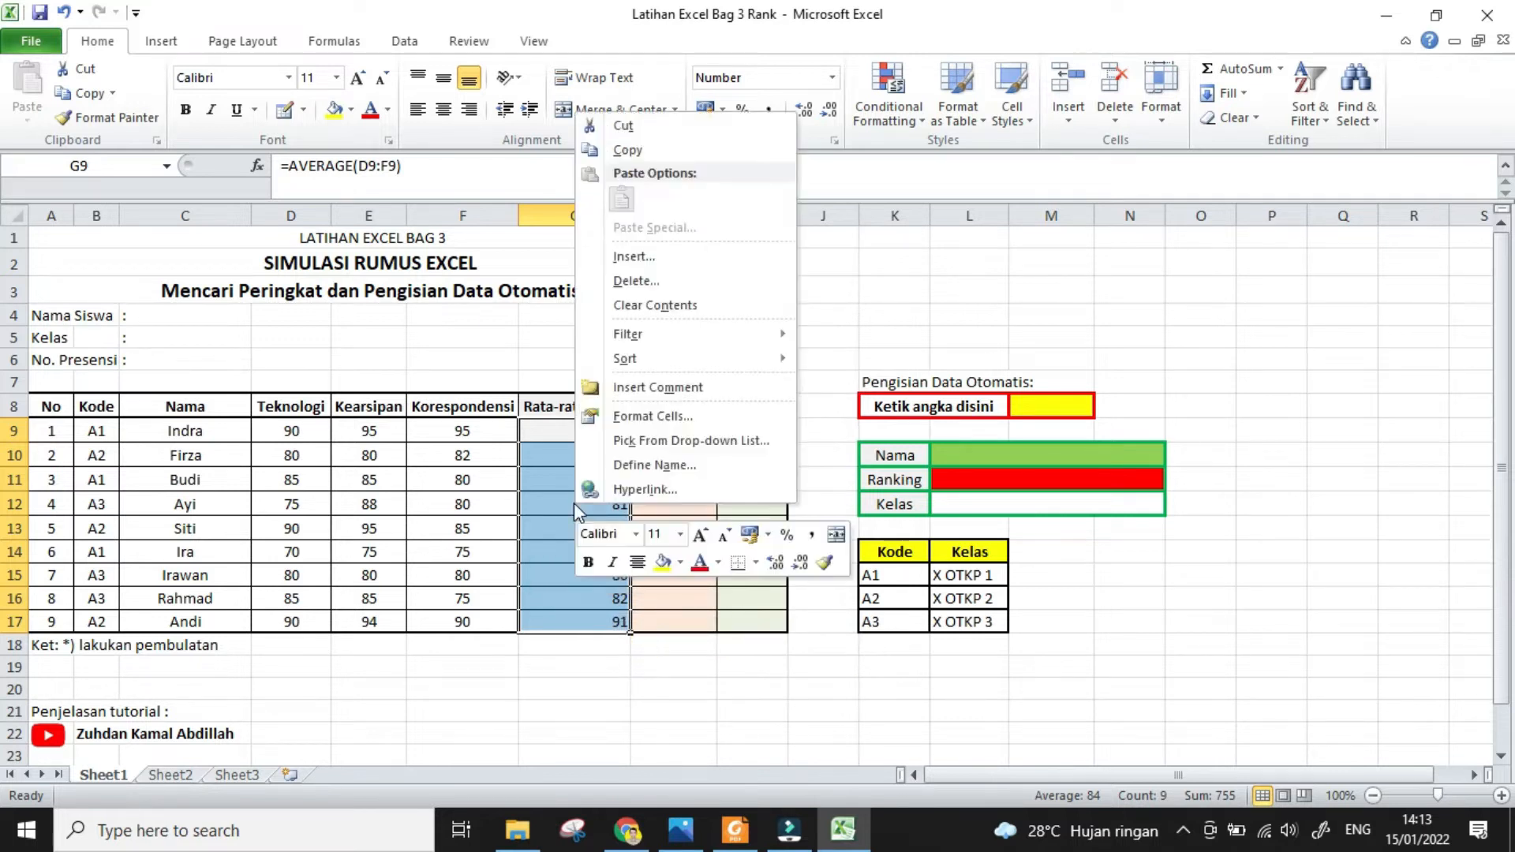
pyautogui.rightClick(537, 501)
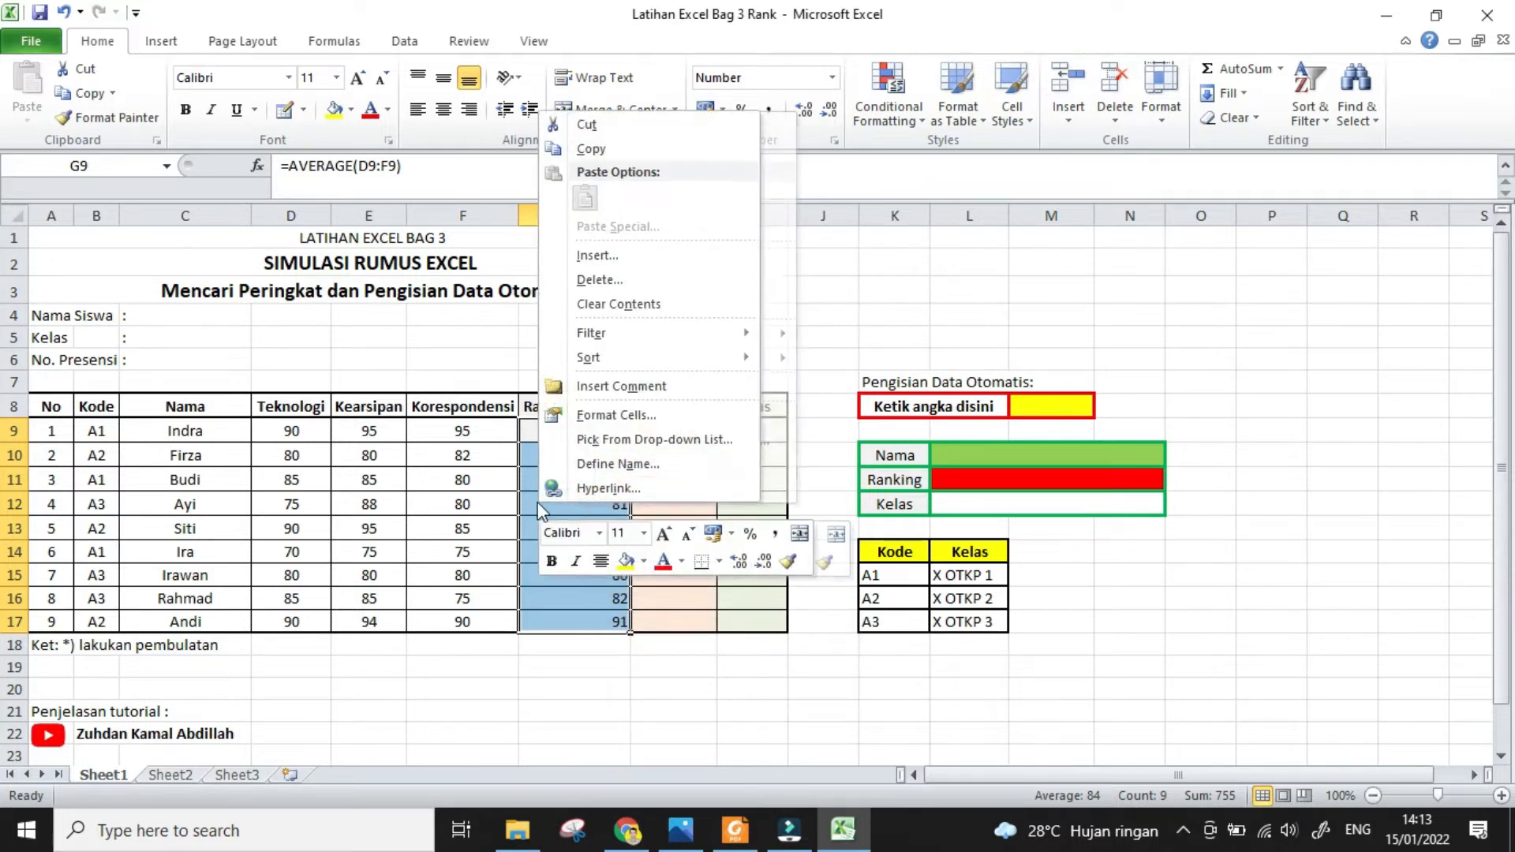
pyautogui.click(623, 464)
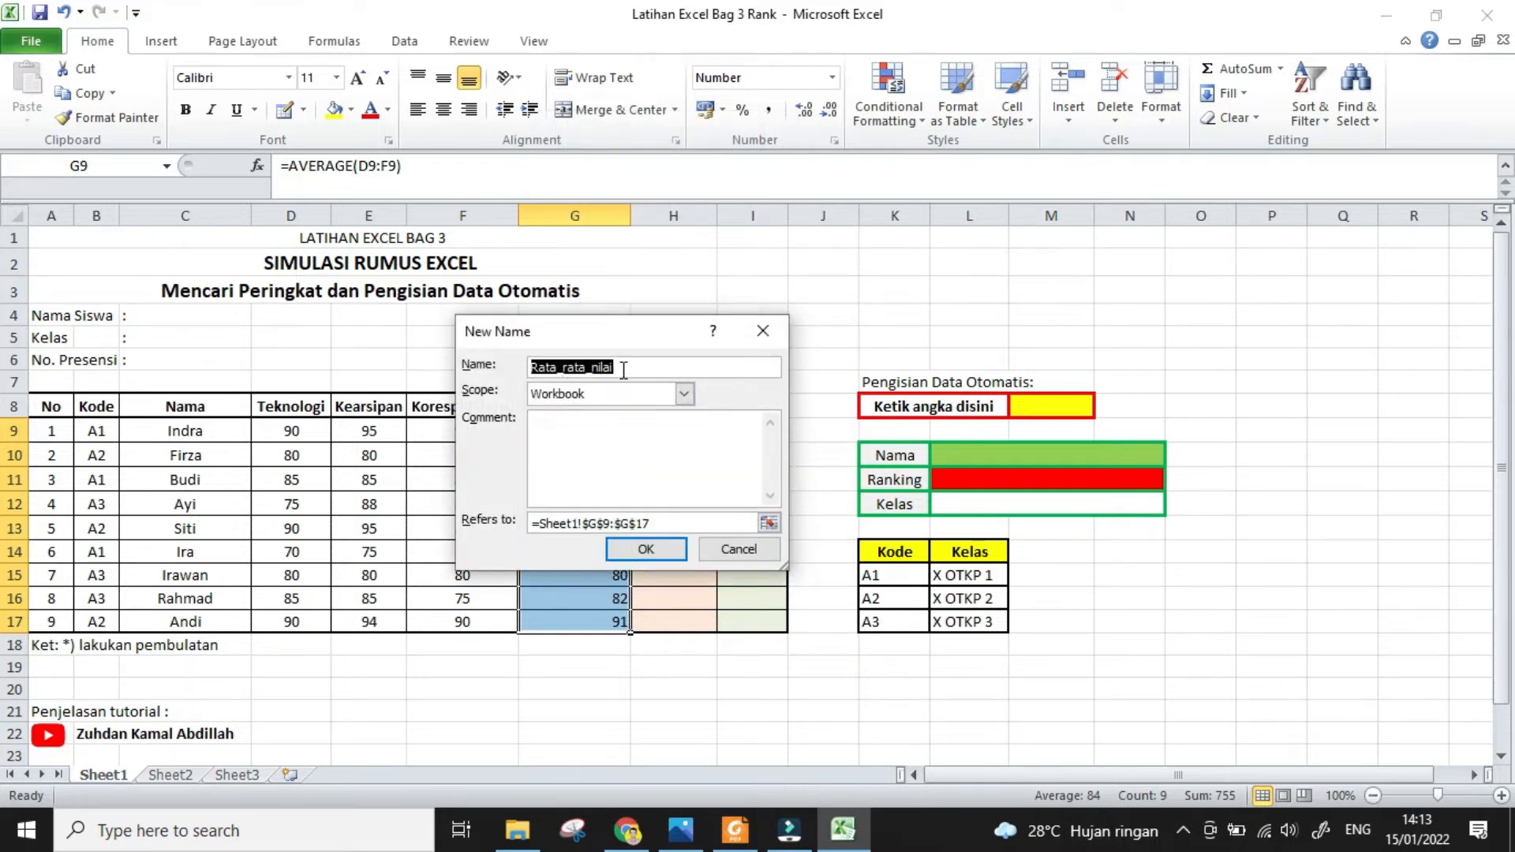
pyautogui.write('tb.Rank')
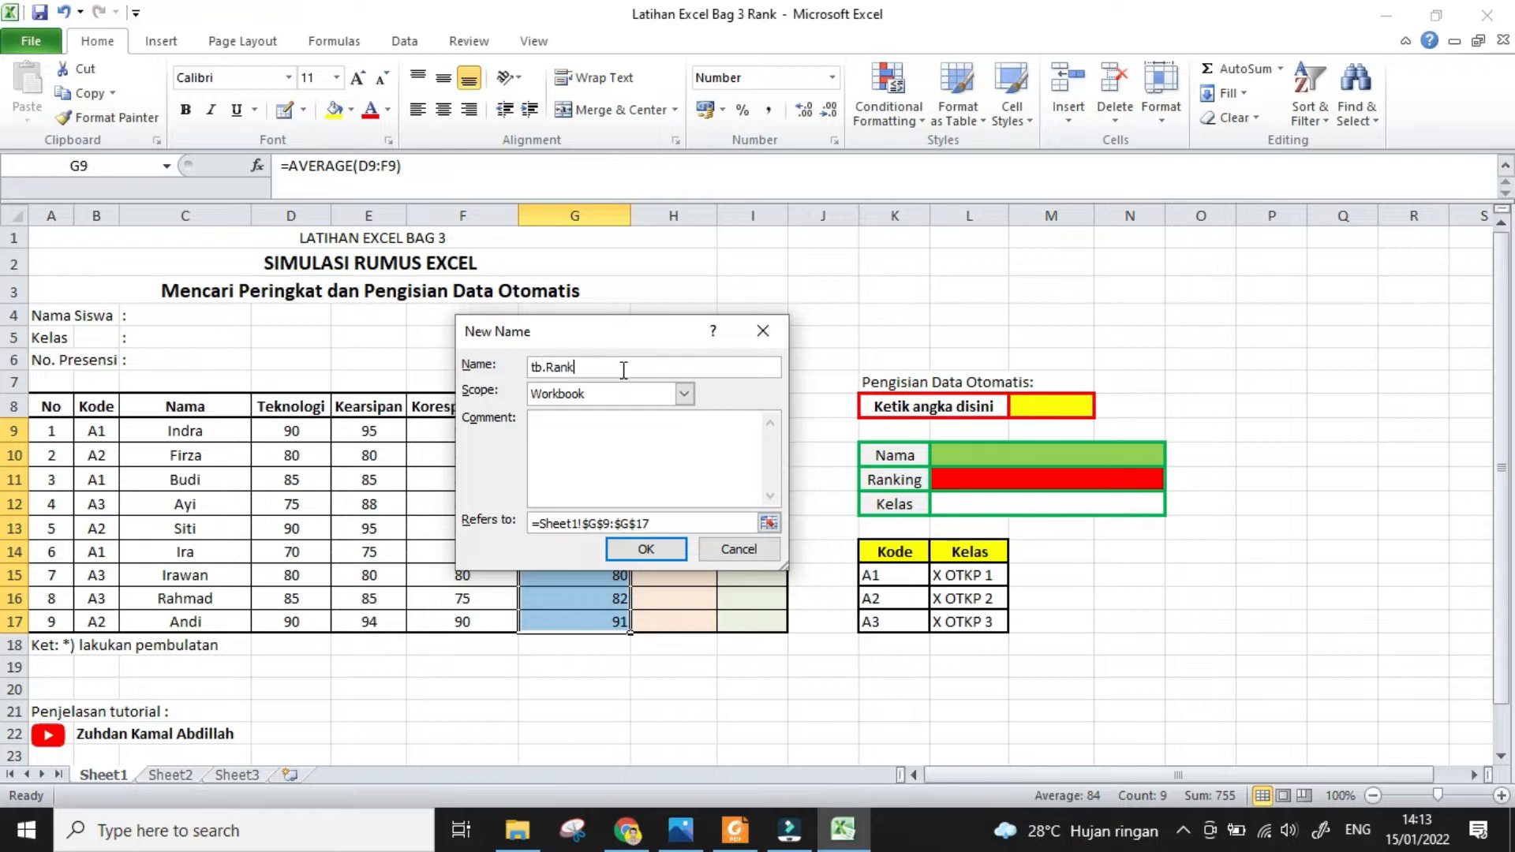
pyautogui.click(545, 366)
pyautogui.press('BackSpace')
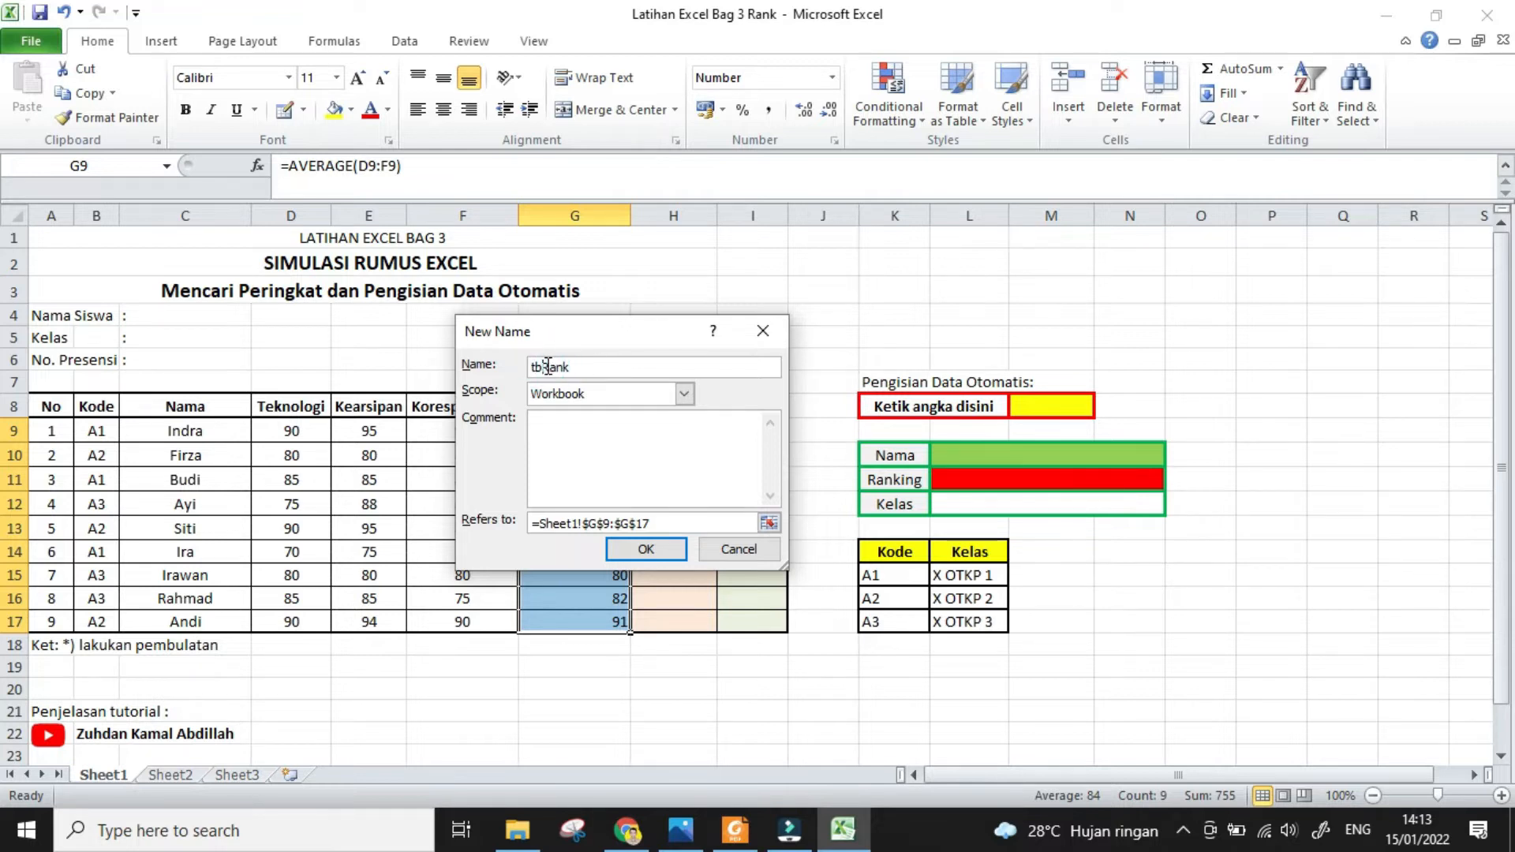
pyautogui.click(641, 554)
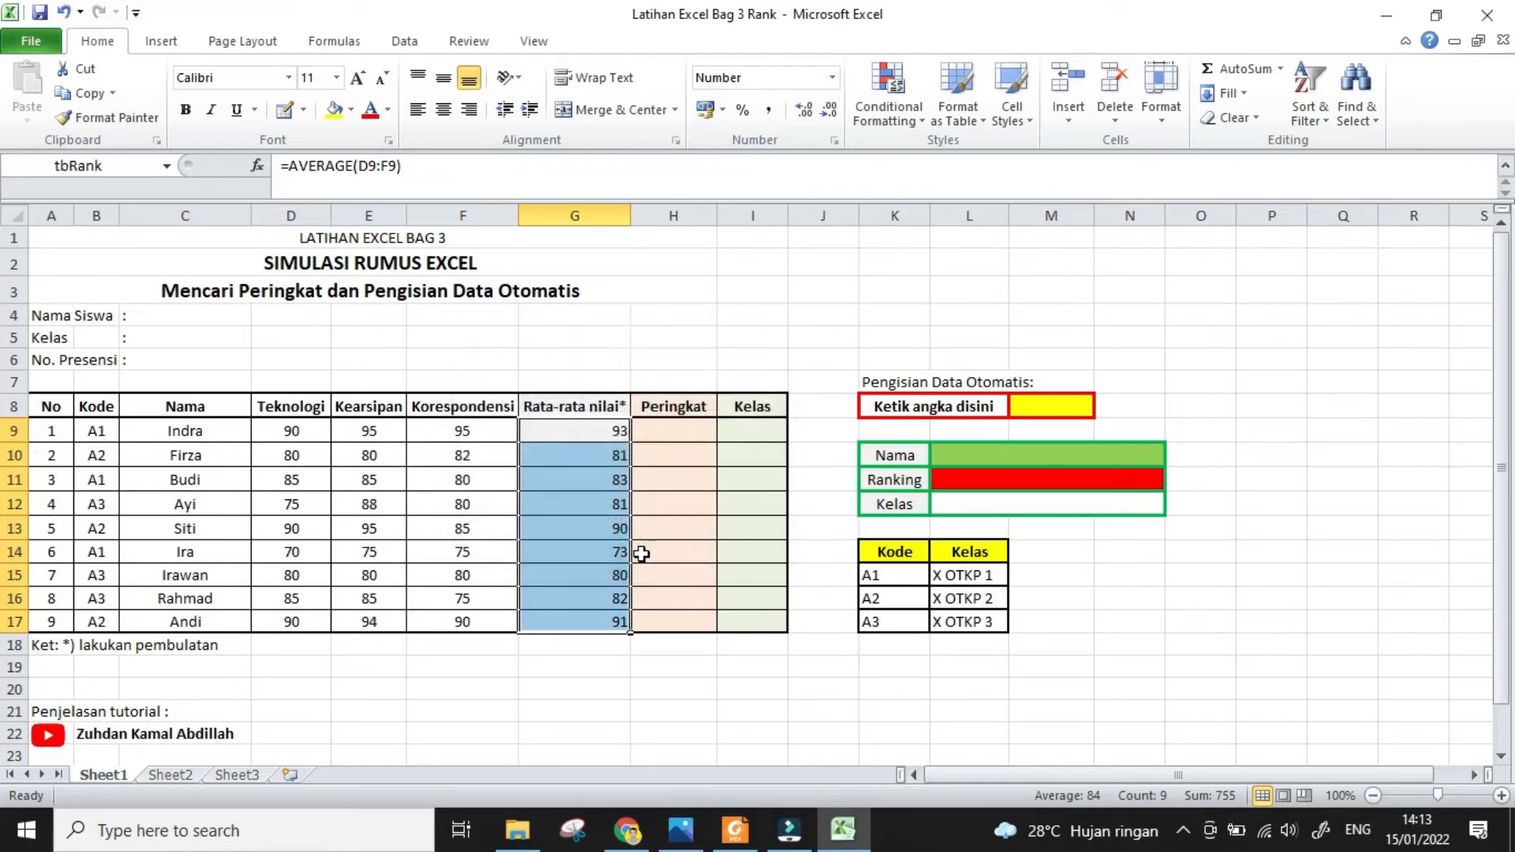
pyautogui.click(572, 448)
pyautogui.click(566, 436)
pyautogui.moveTo(566, 436); pyautogui.dragTo(582, 625)
# Enter the formula =RANK.EQ(G9;tbRank;0) in H9 to rank the first student in descending order
pyautogui.click(688, 427)
pyautogui.write('=')
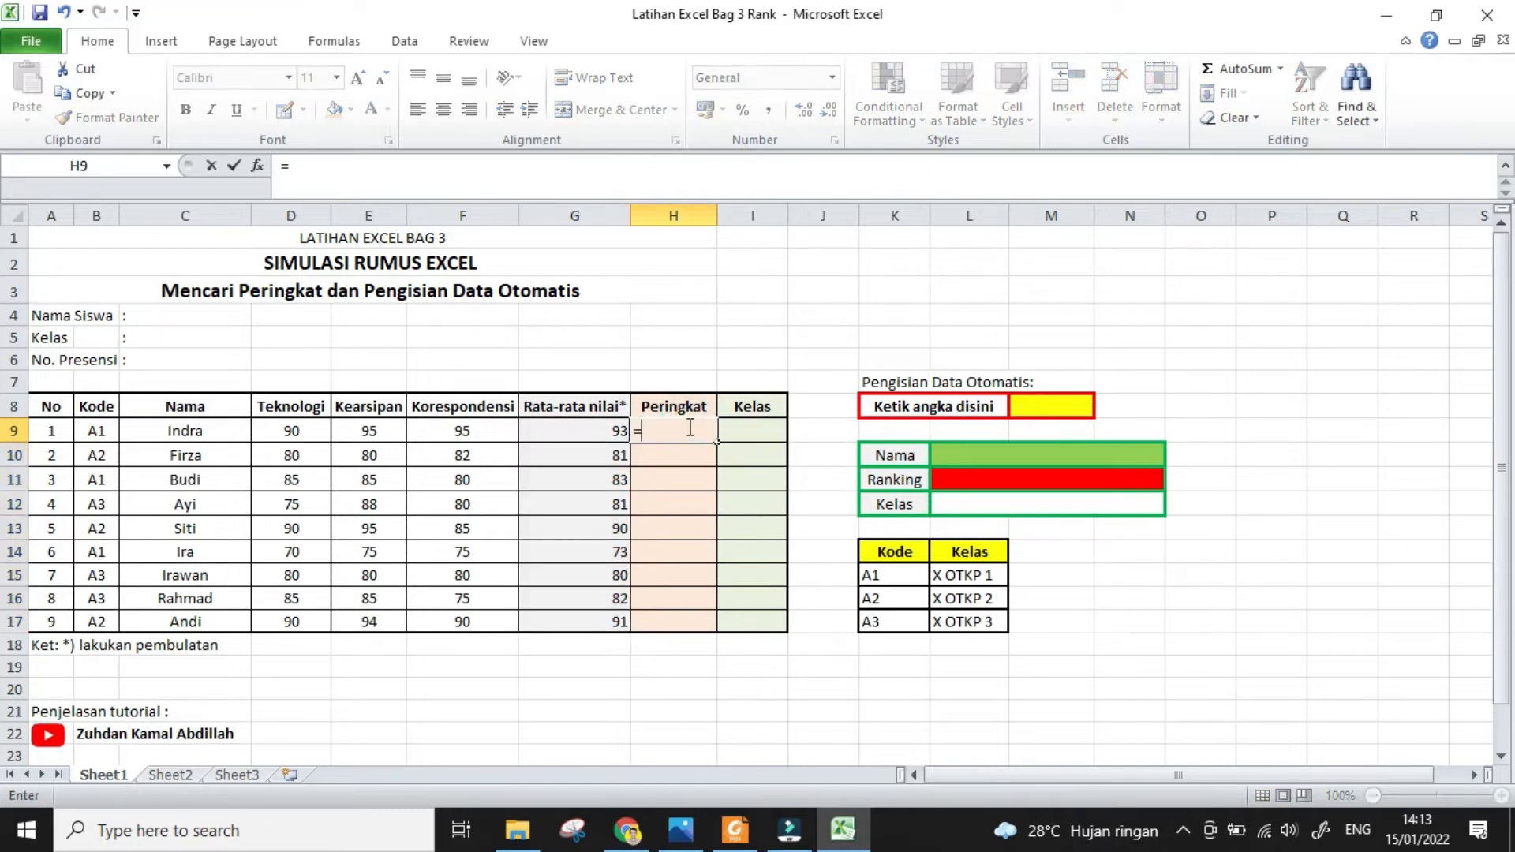
pyautogui.write('rank')
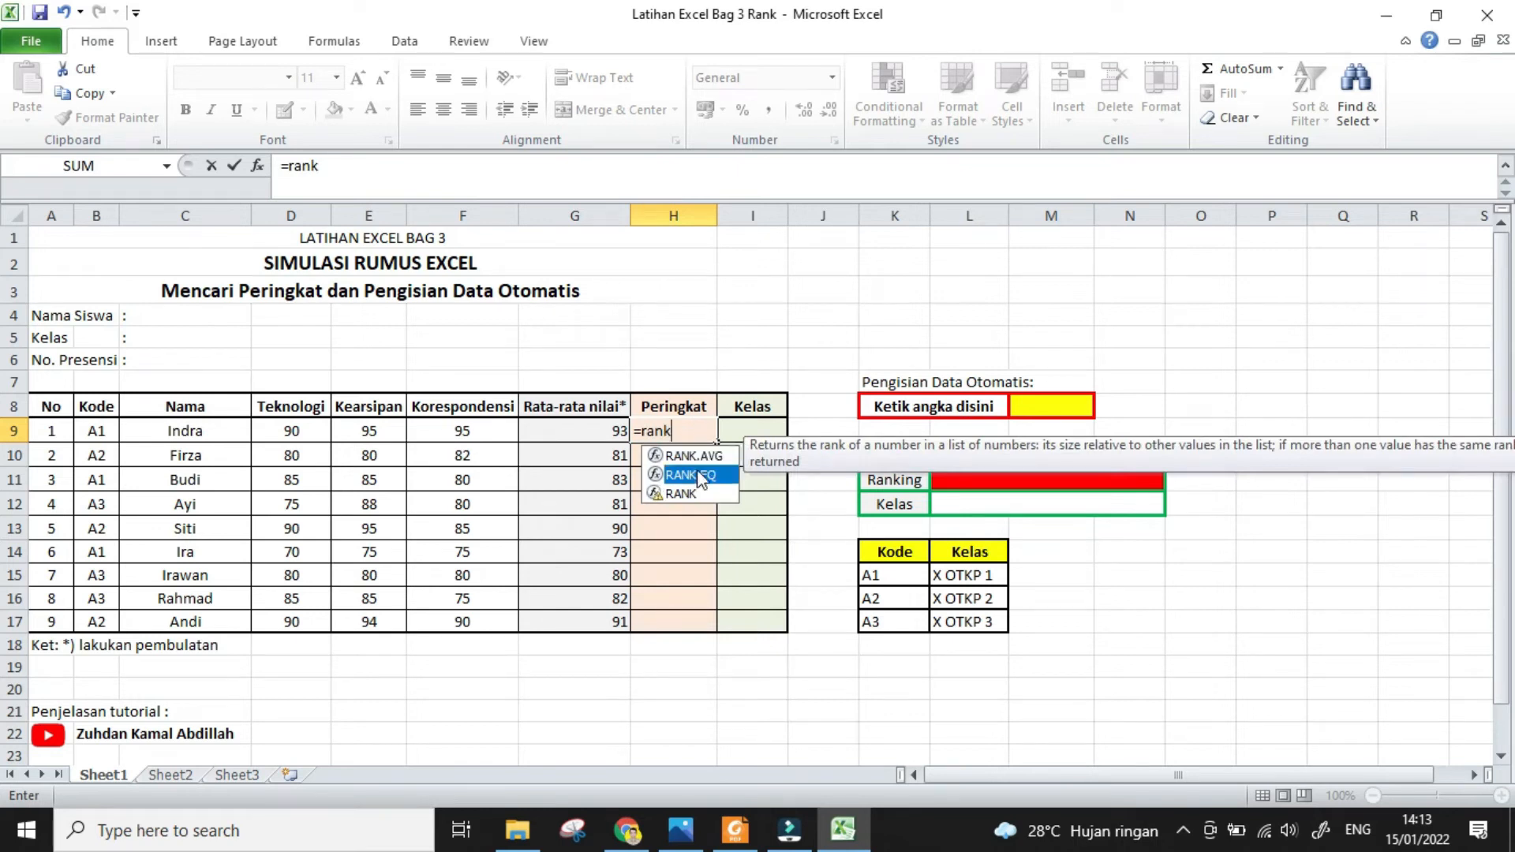
pyautogui.doubleClick(691, 473)
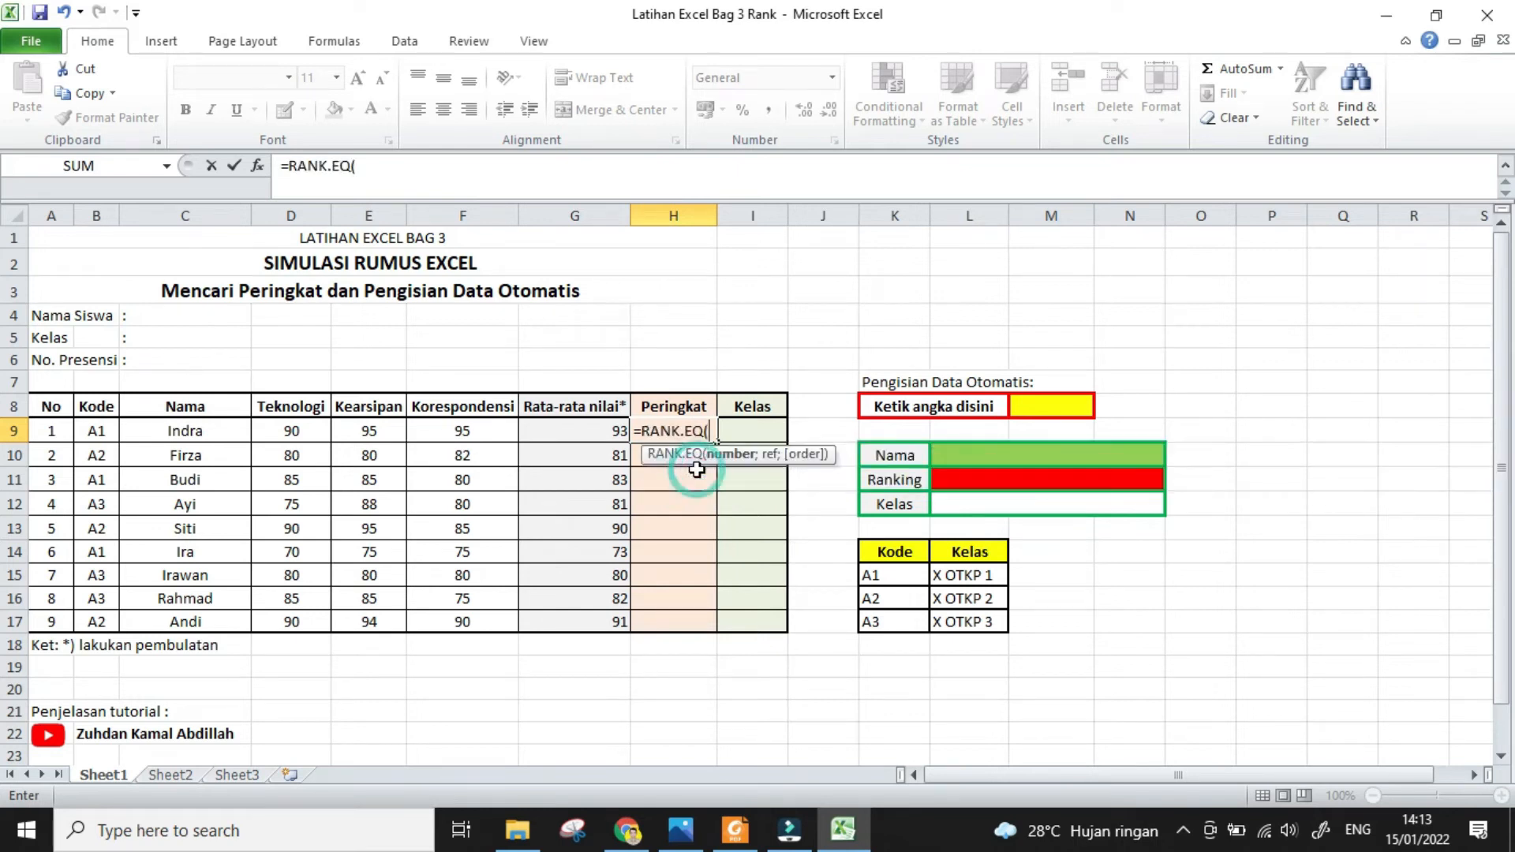
pyautogui.click(594, 432)
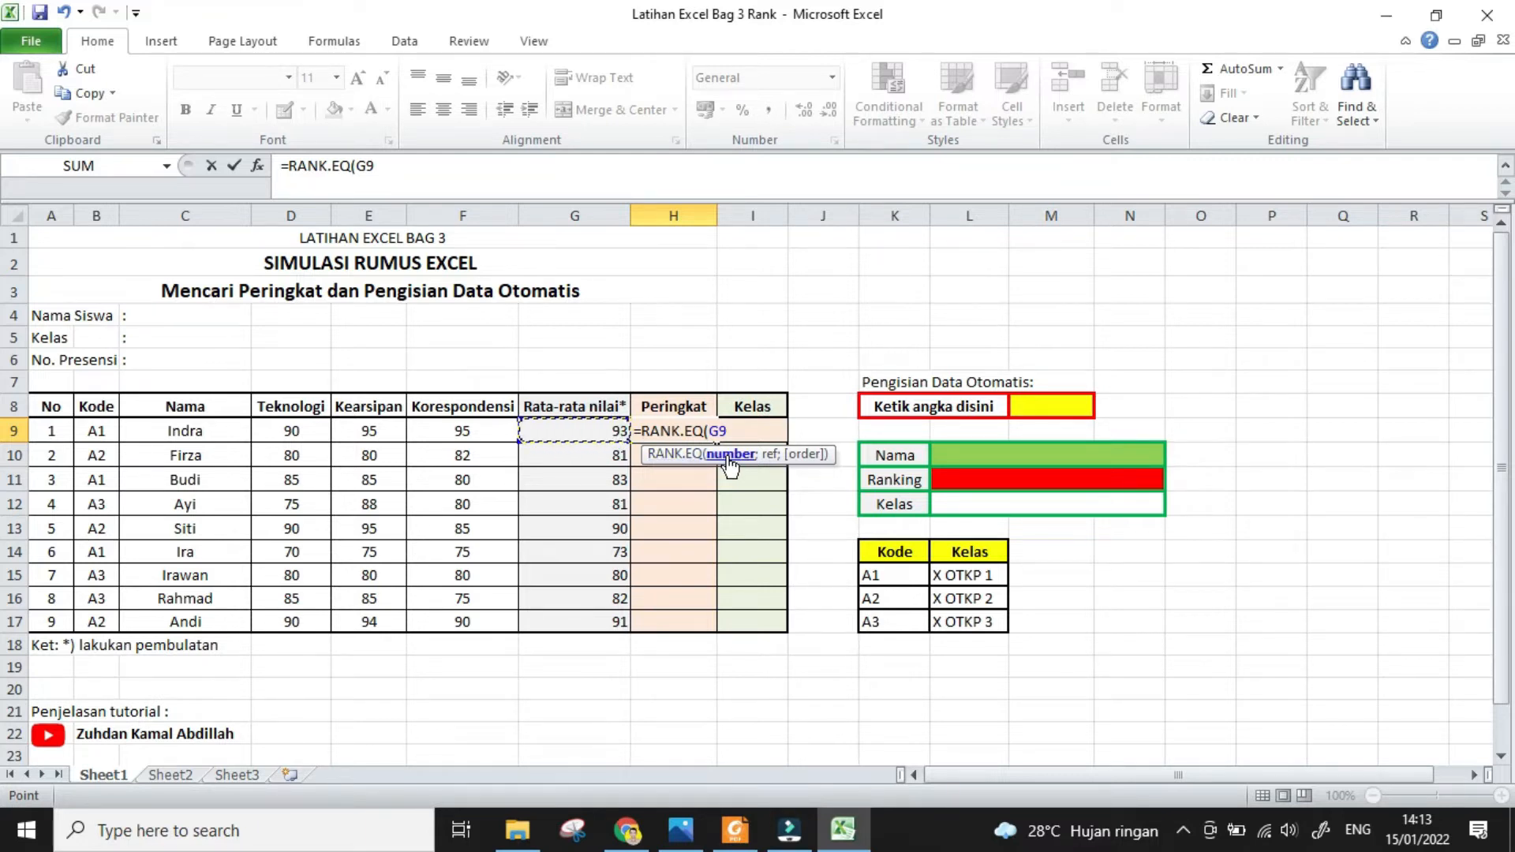
pyautogui.write(';tb')
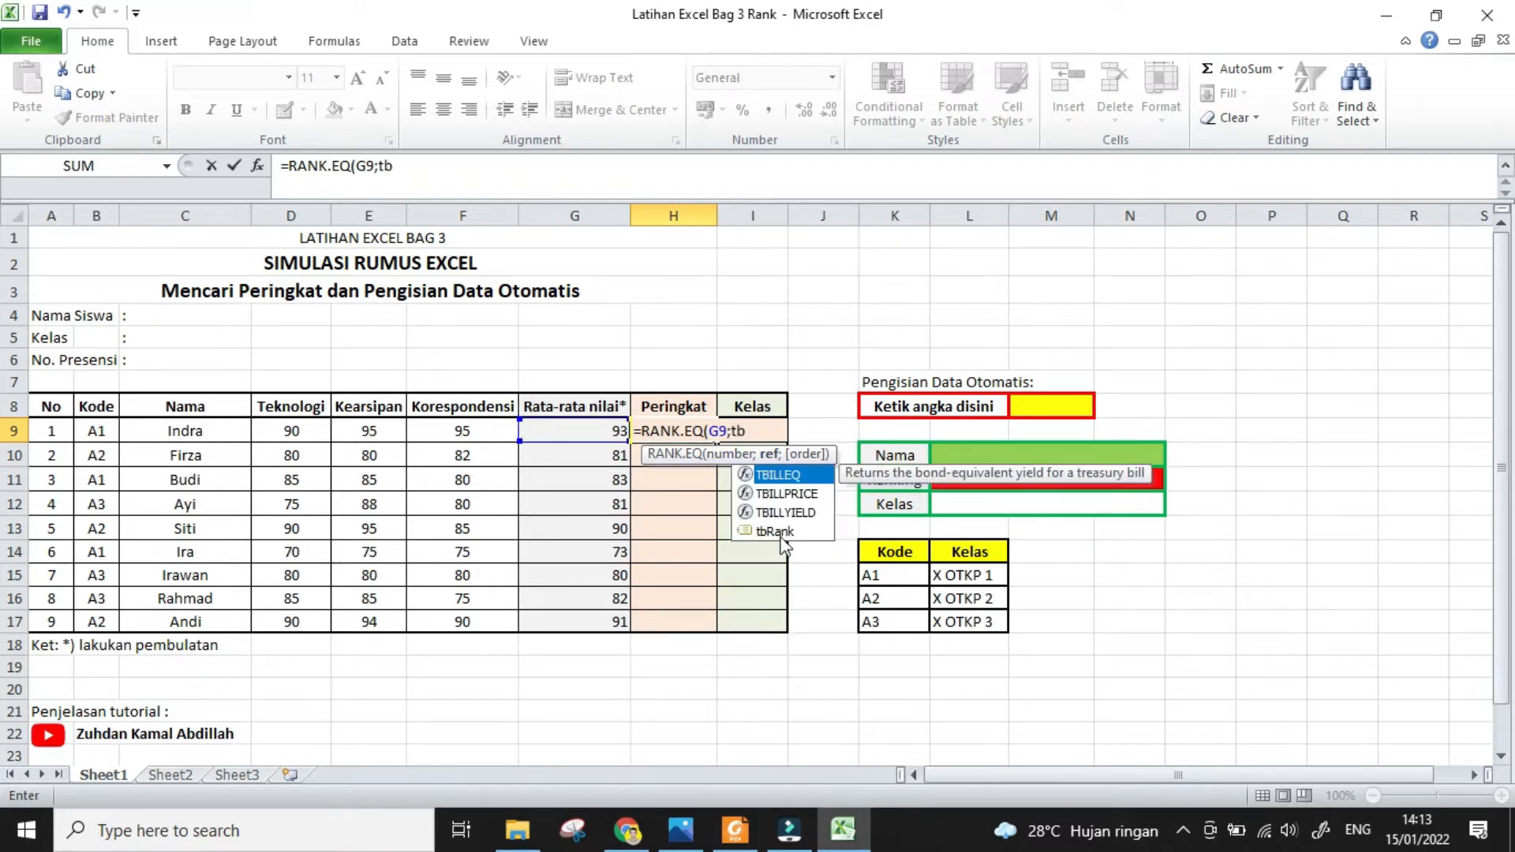
pyautogui.click(793, 533)
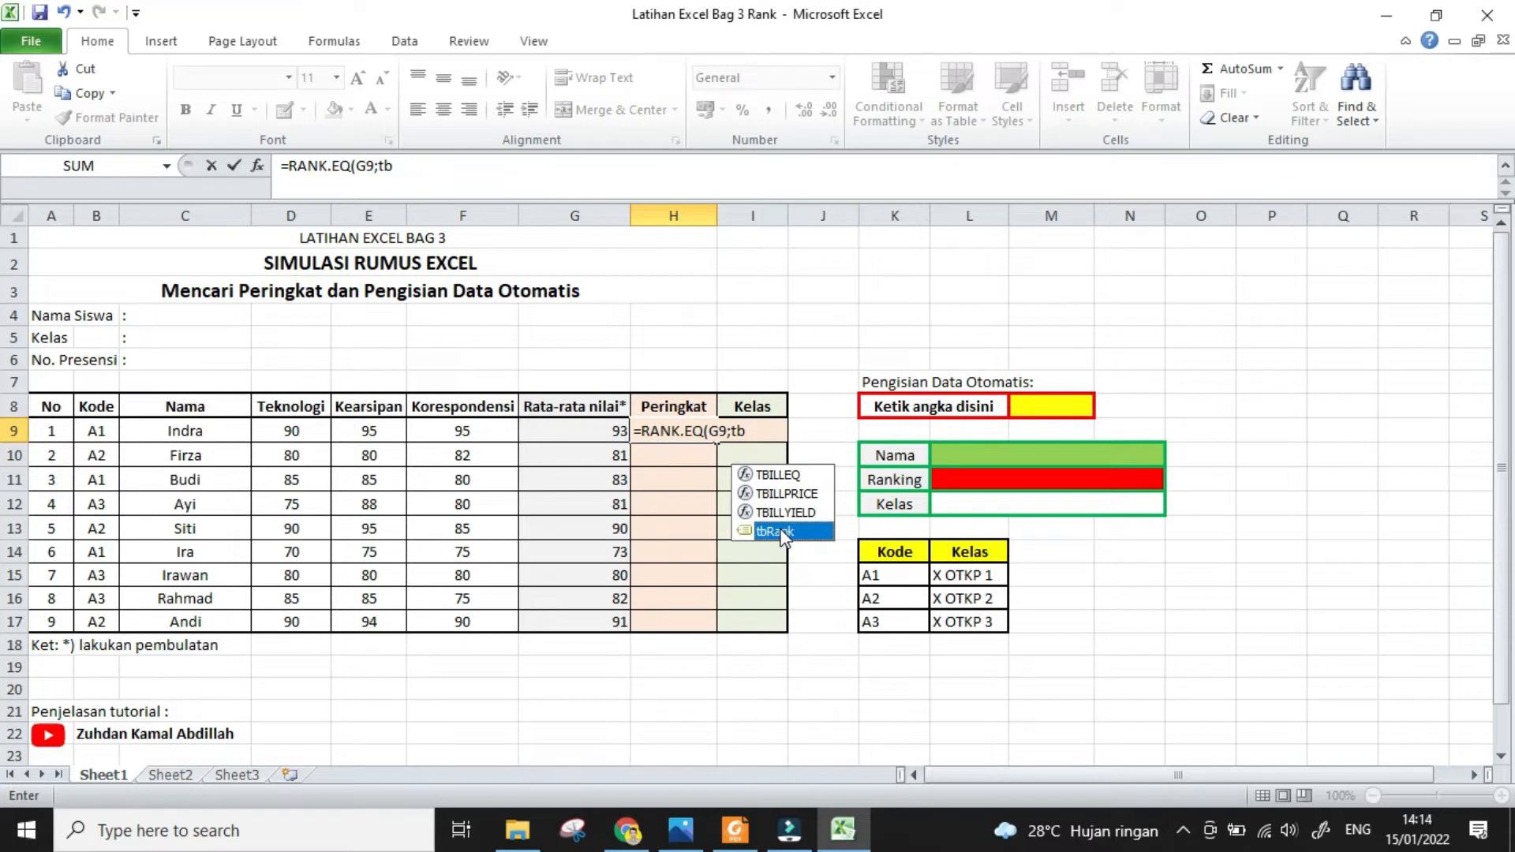
pyautogui.doubleClick(783, 532)
pyautogui.write(';')
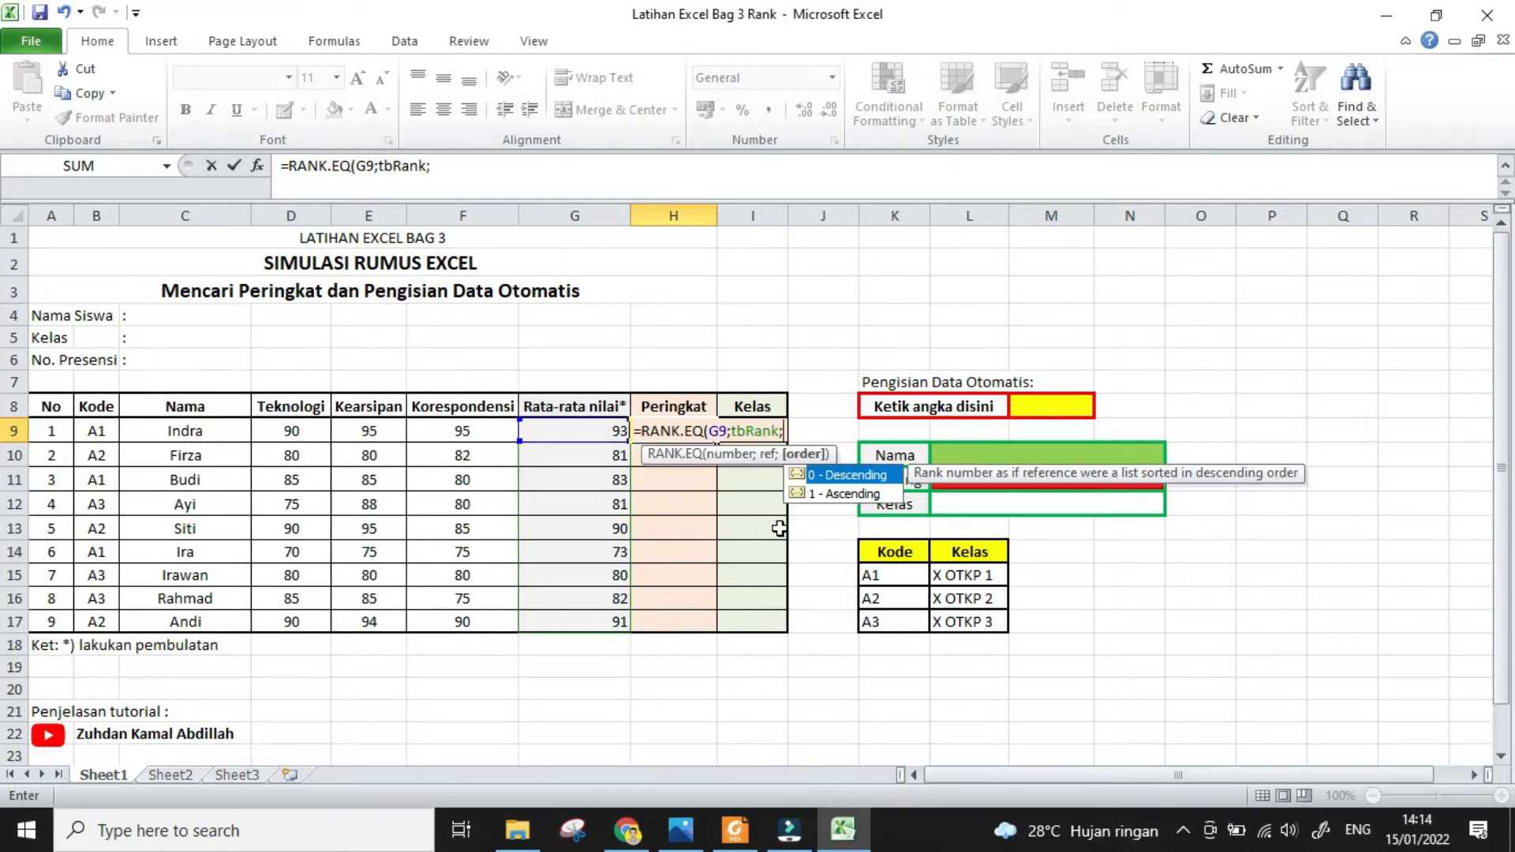
pyautogui.doubleClick(837, 476)
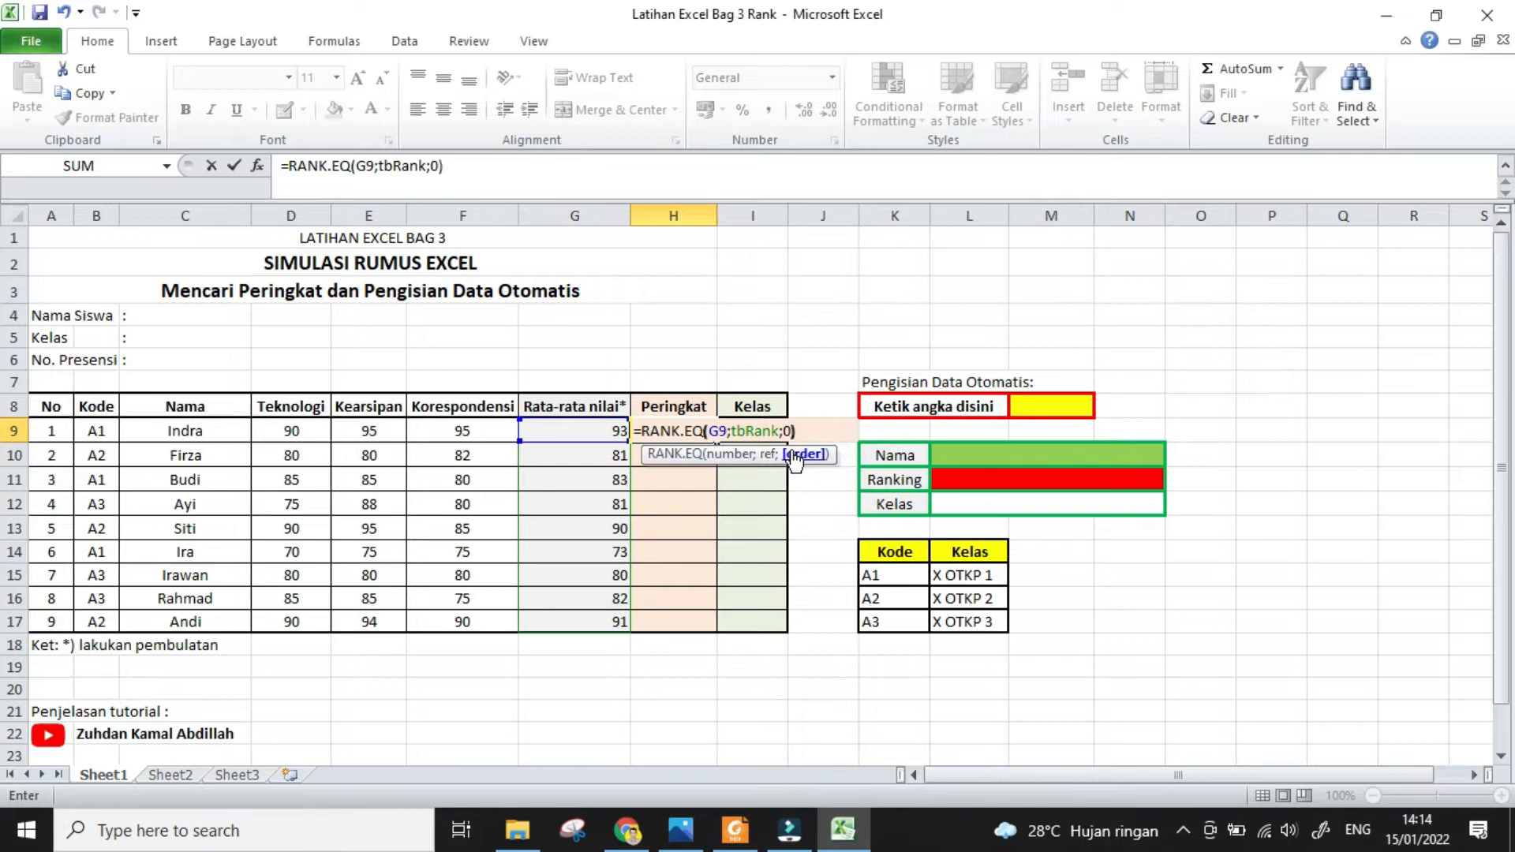
pyautogui.write(')')
pyautogui.press('Return')
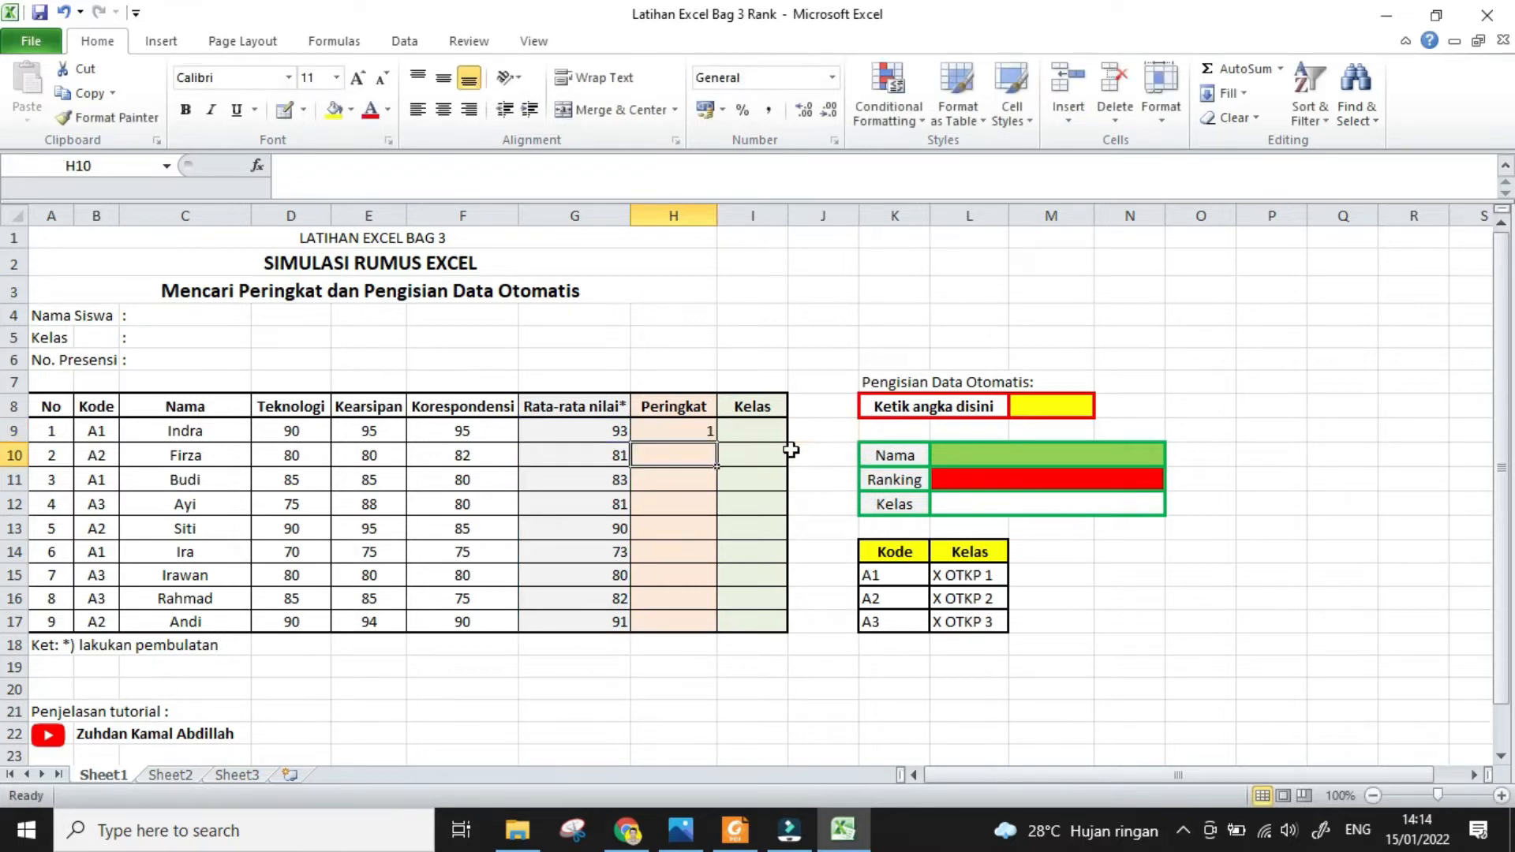
# Fill the Peringkat formula from H9 down to H17
pyautogui.click(675, 431)
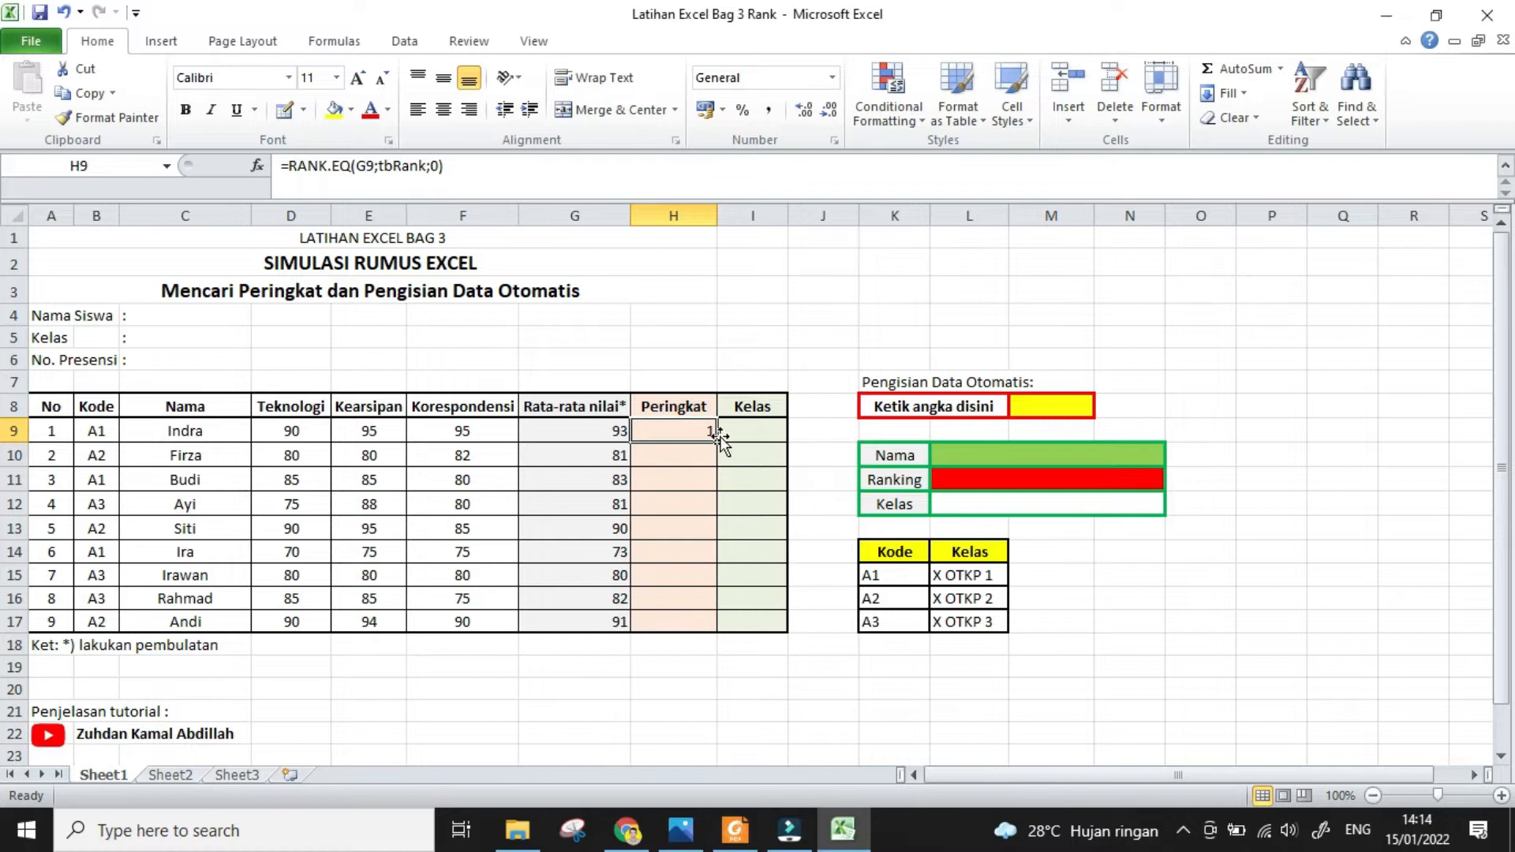
pyautogui.moveTo(715, 441); pyautogui.dragTo(697, 625)
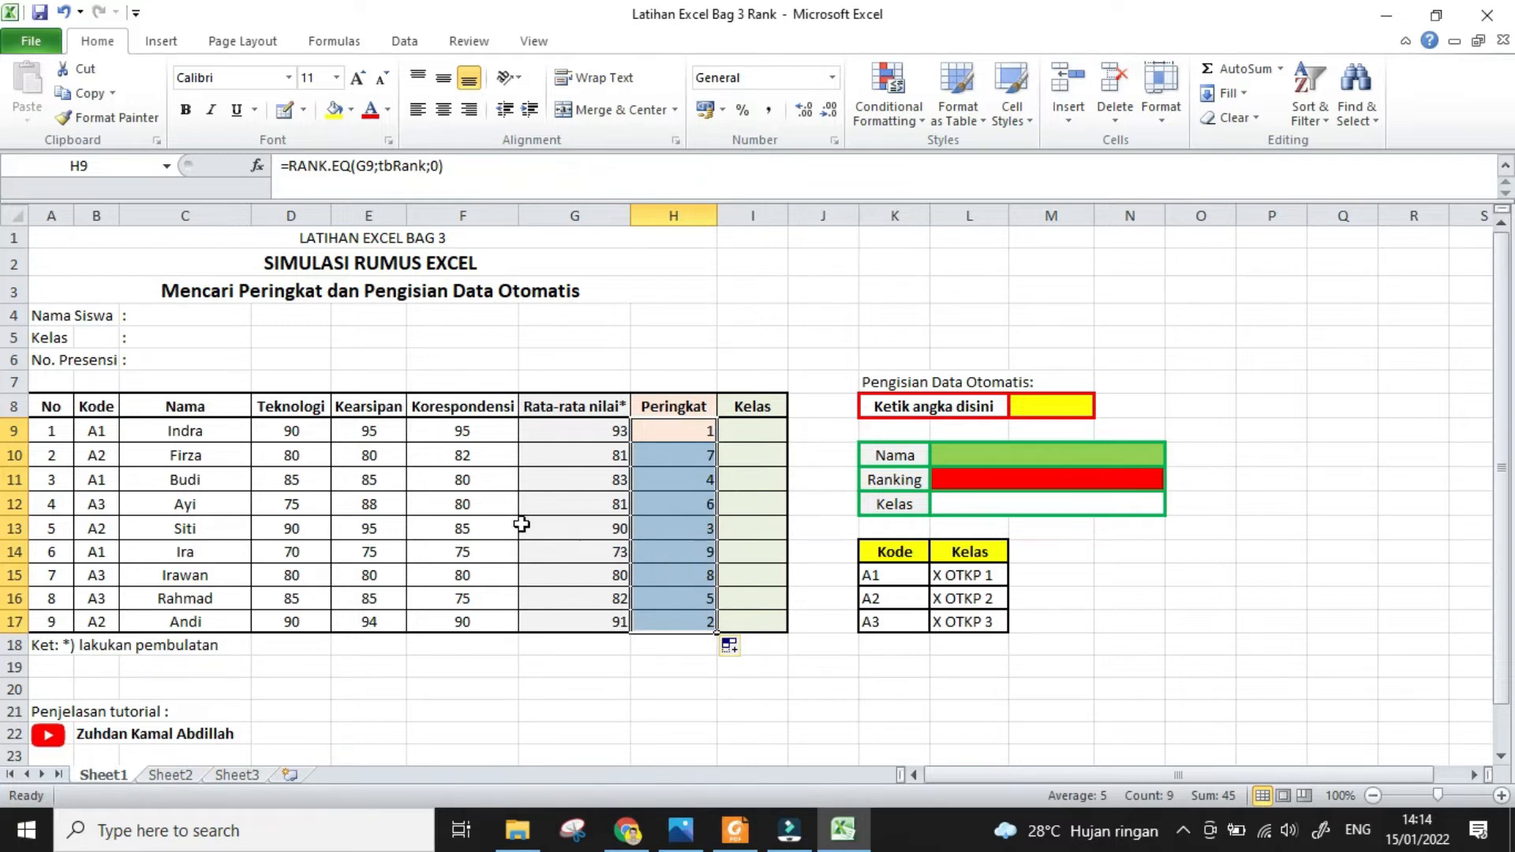
pyautogui.click(707, 557)
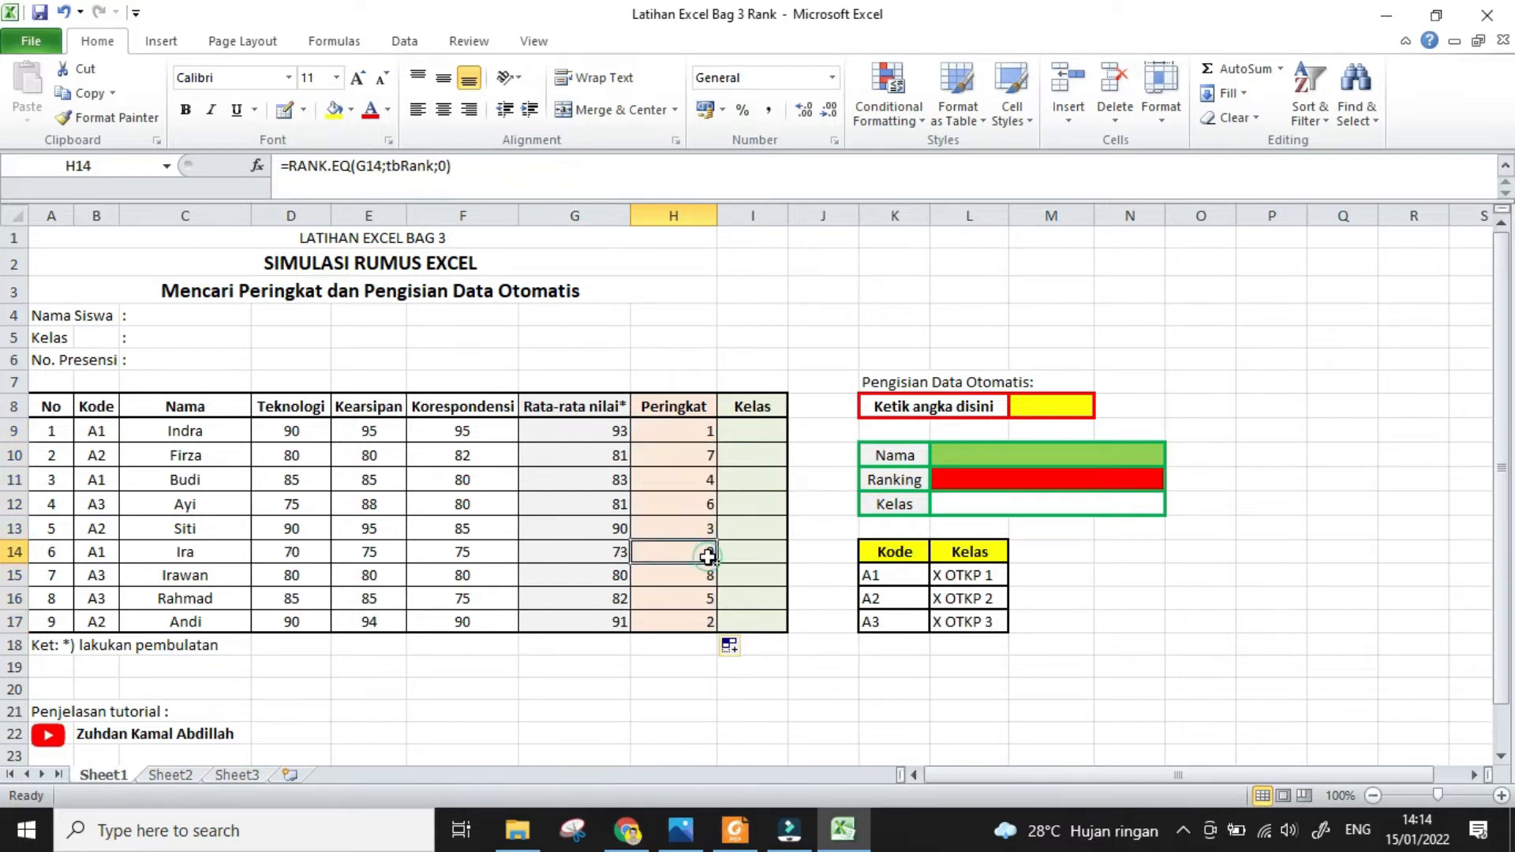
# Define the name tbKelas for the Kode and Kelas lookup data in K15:L17, with Workbook scope
pyautogui.click(750, 432)
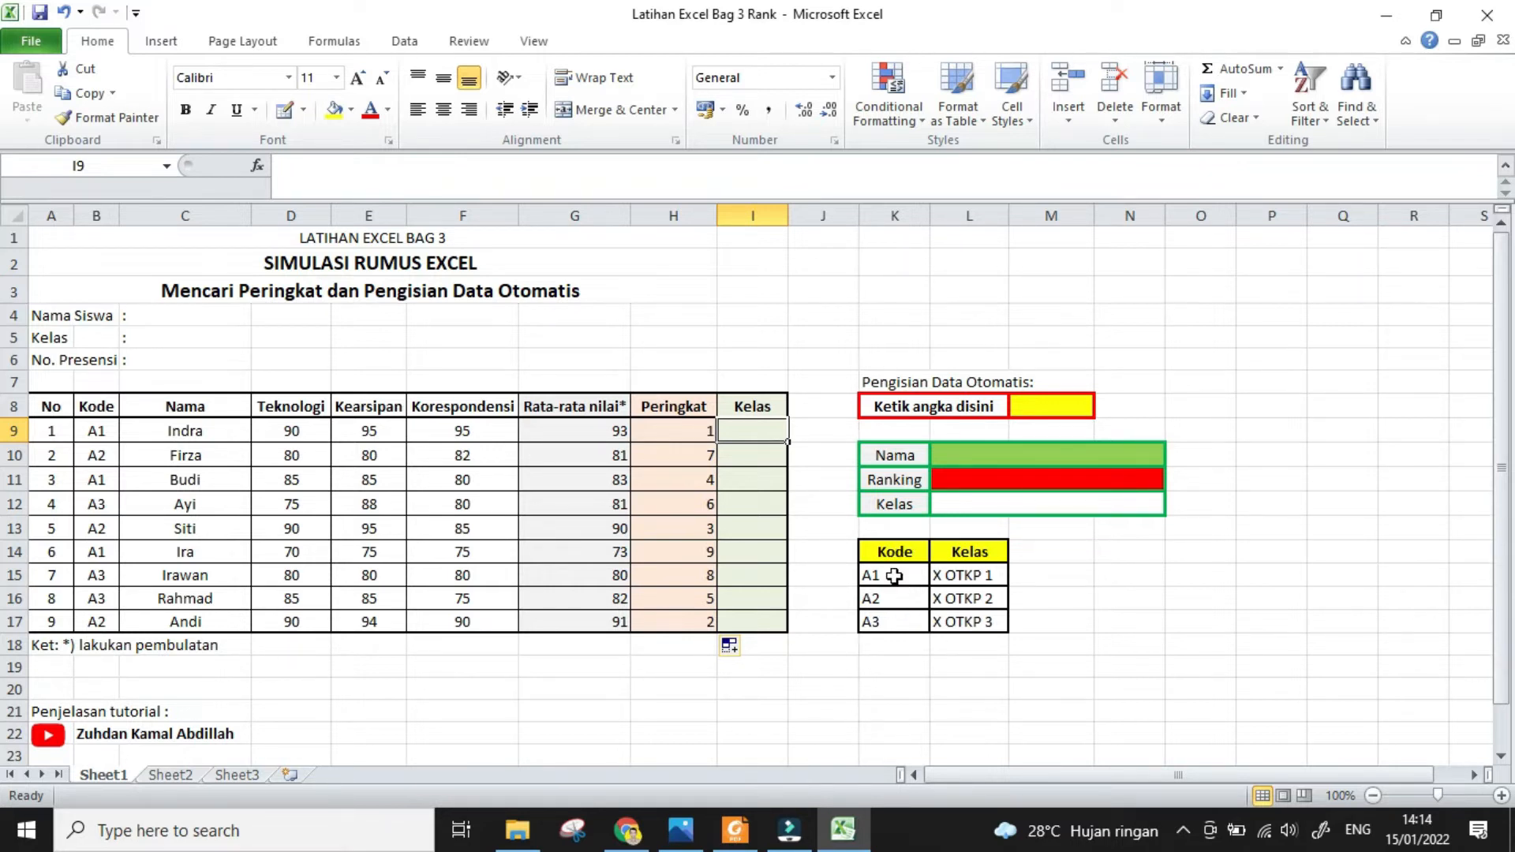
pyautogui.moveTo(903, 574); pyautogui.dragTo(967, 622)
pyautogui.rightClick(934, 608)
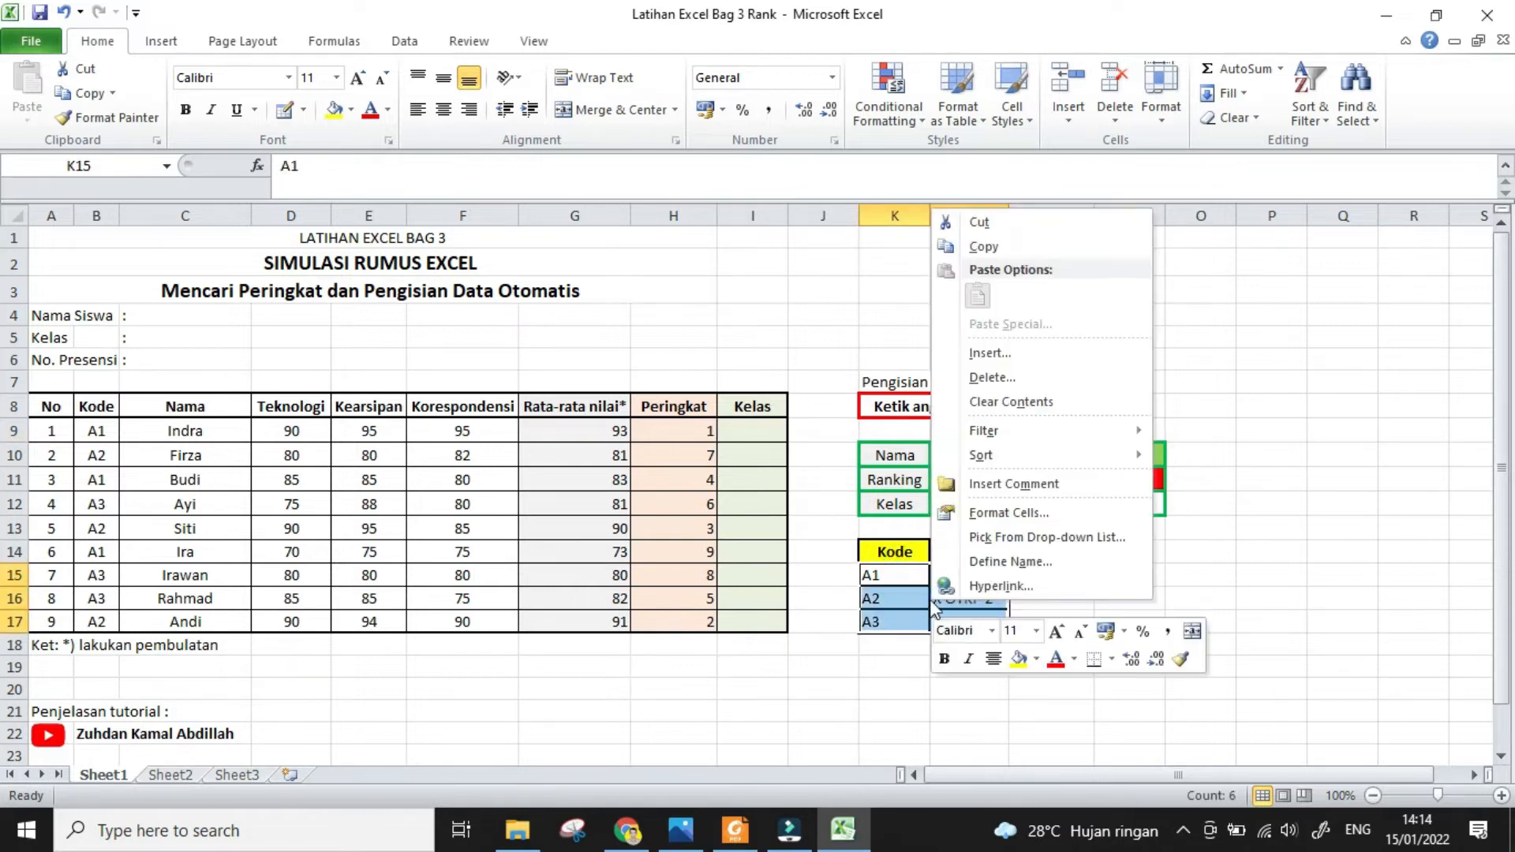
pyautogui.click(1010, 561)
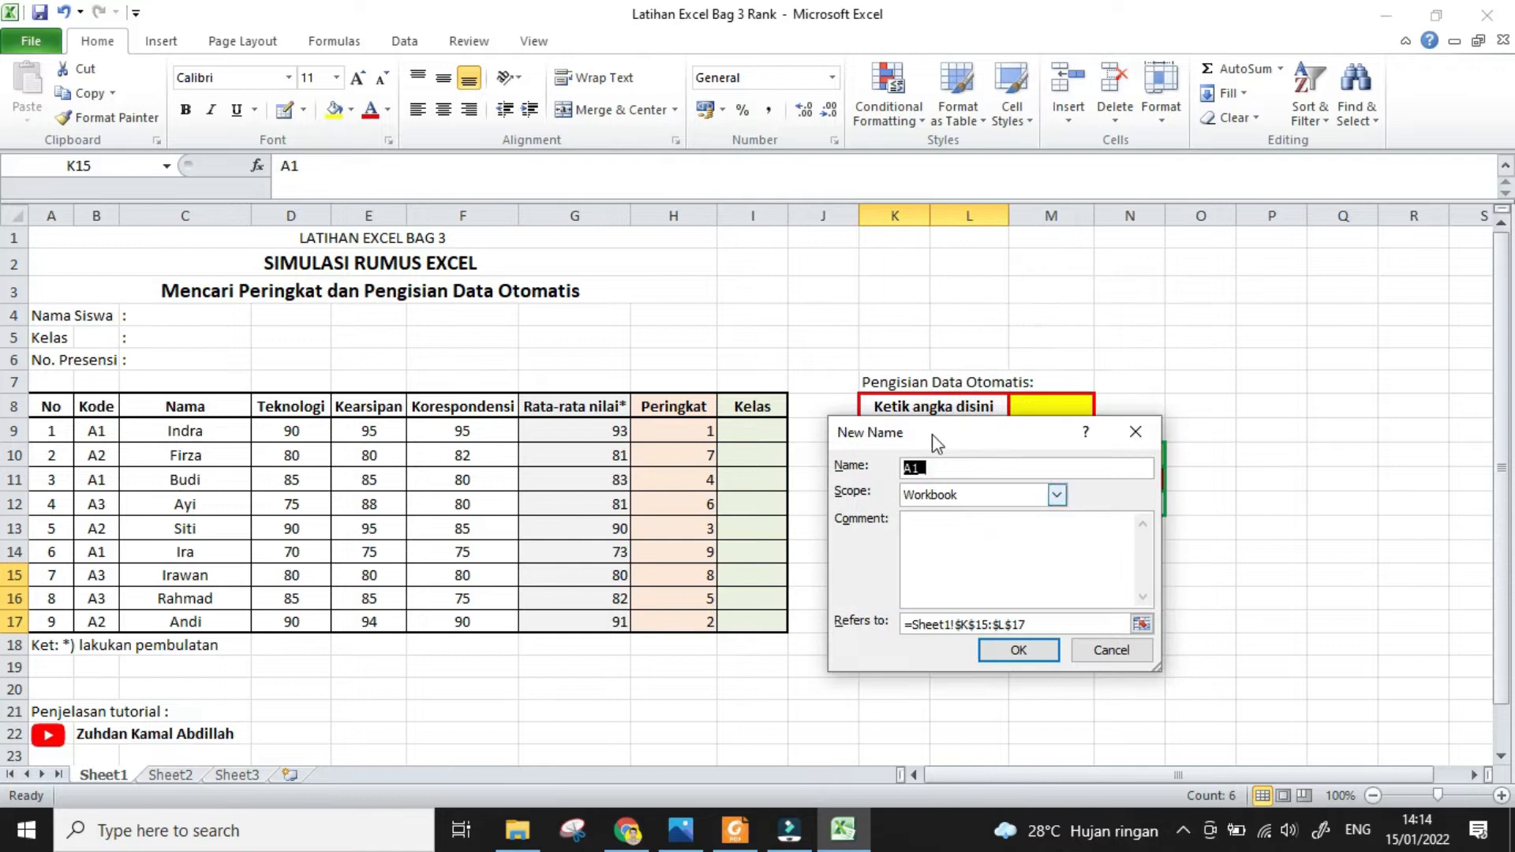
pyautogui.write('tbKelas')
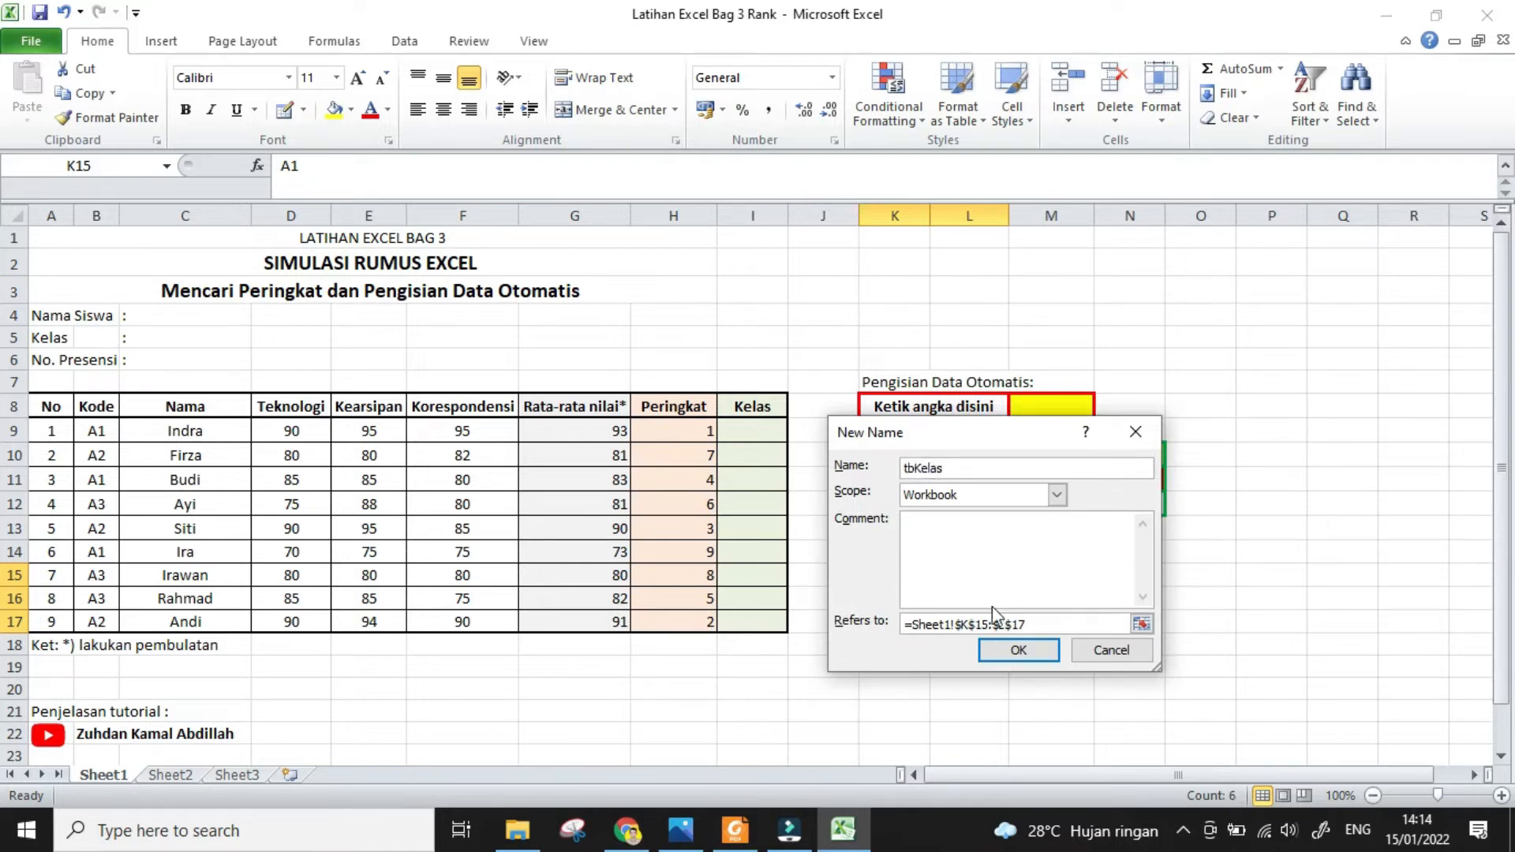
pyautogui.click(1018, 649)
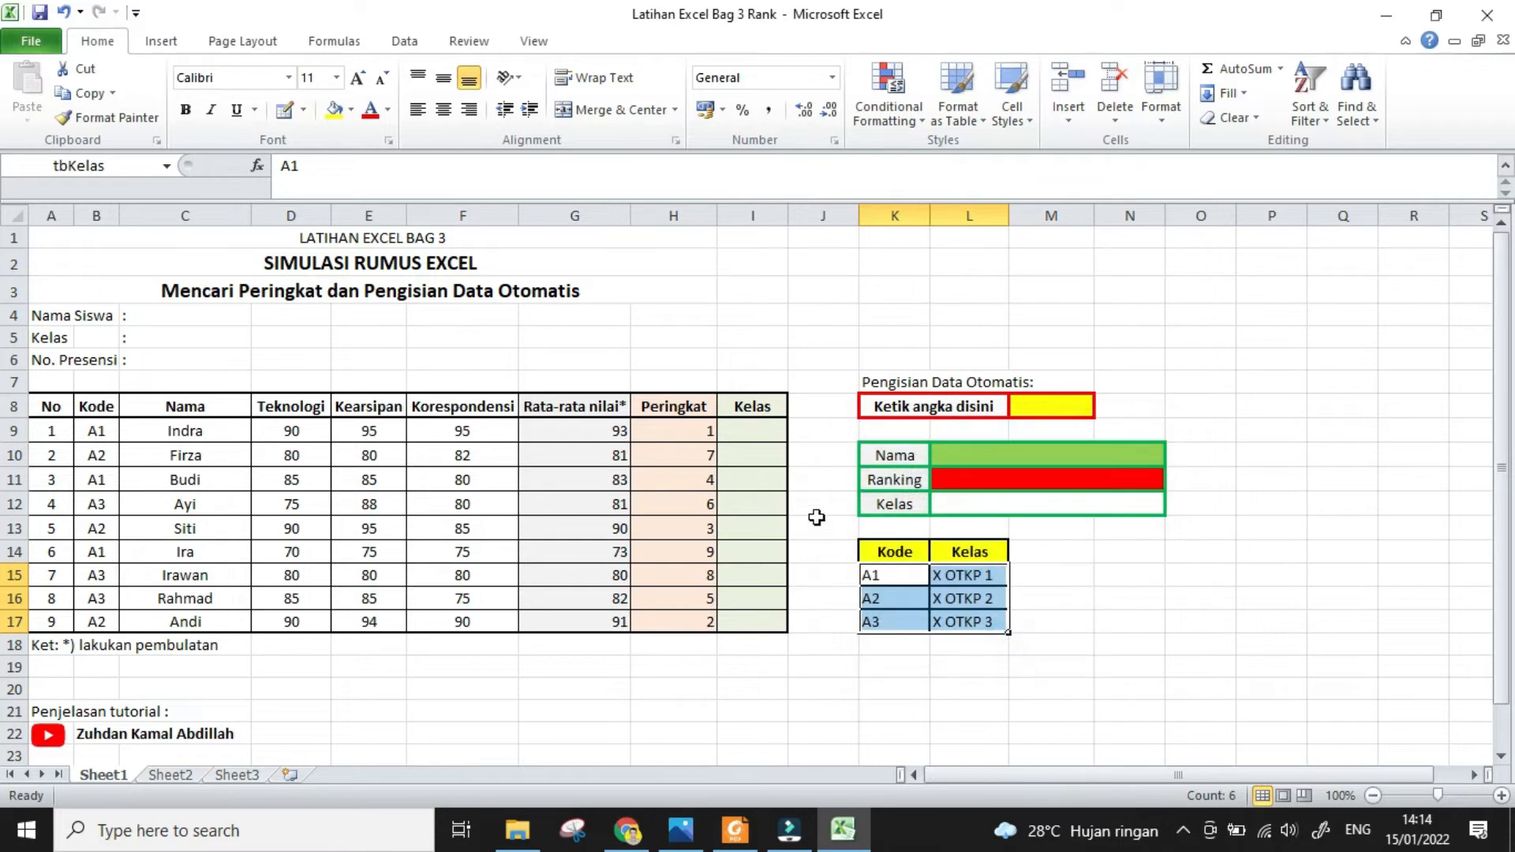
# Enter the formula =VLOOKUP(B9;tbKelas;2) in I9 to look up the first student's Kelas from the Kode
pyautogui.click(761, 432)
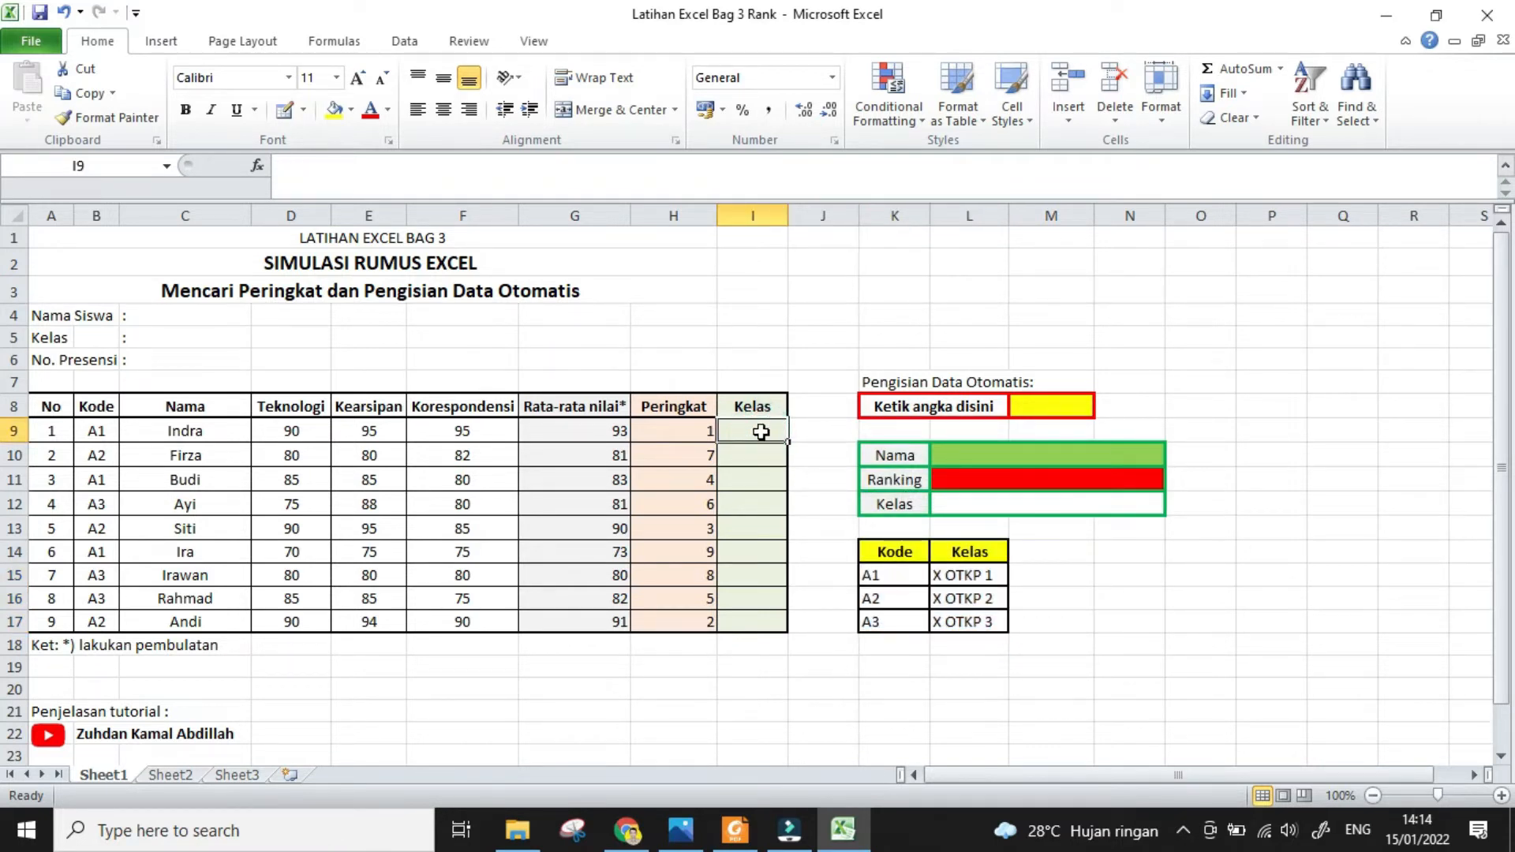
pyautogui.write('=vlo')
pyautogui.doubleClick(776, 455)
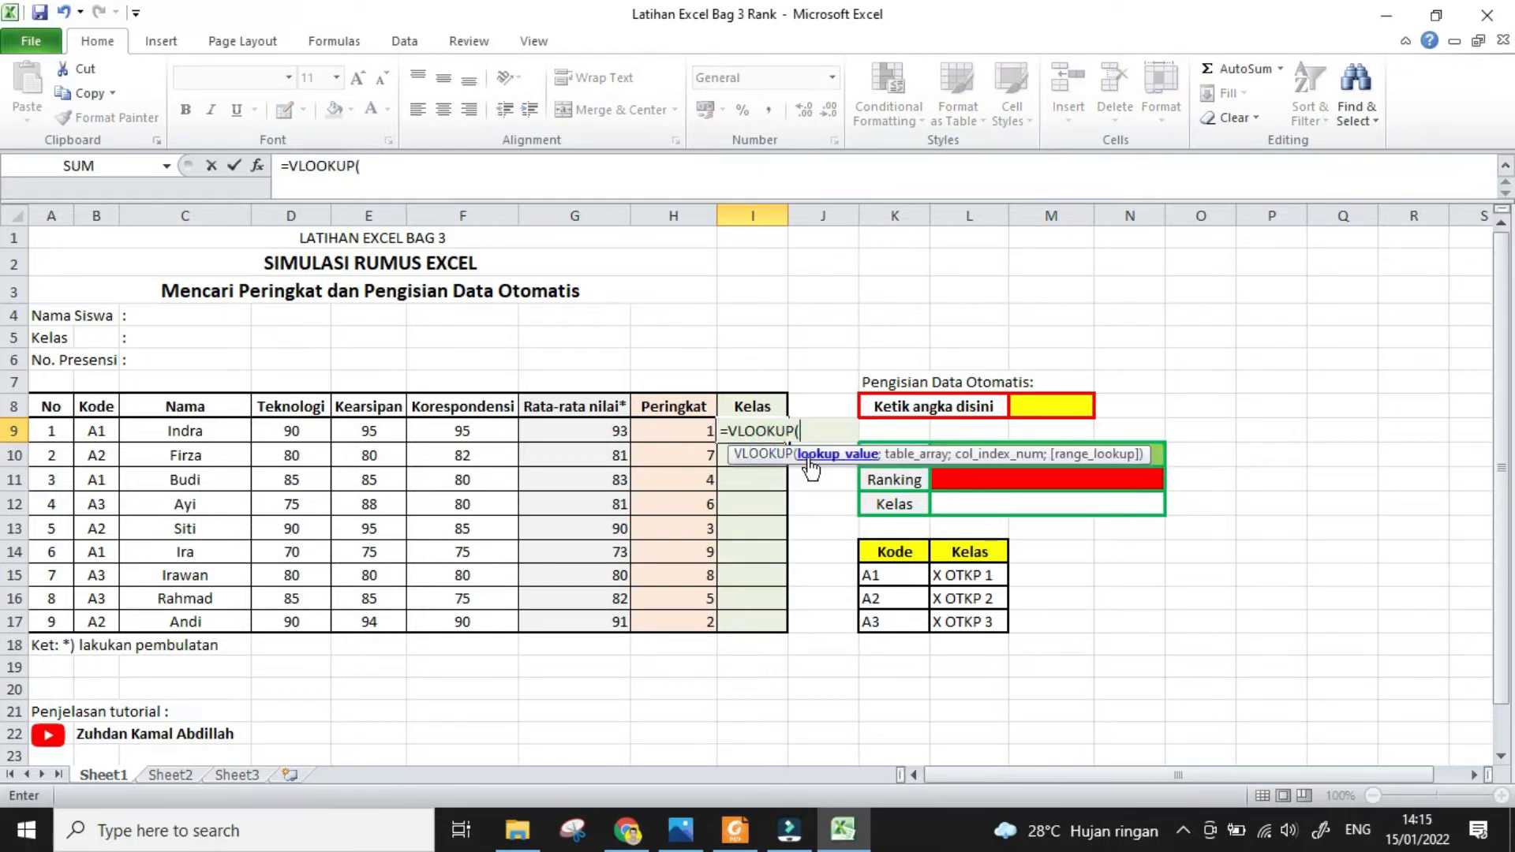
pyautogui.click(91, 432)
pyautogui.write(';')
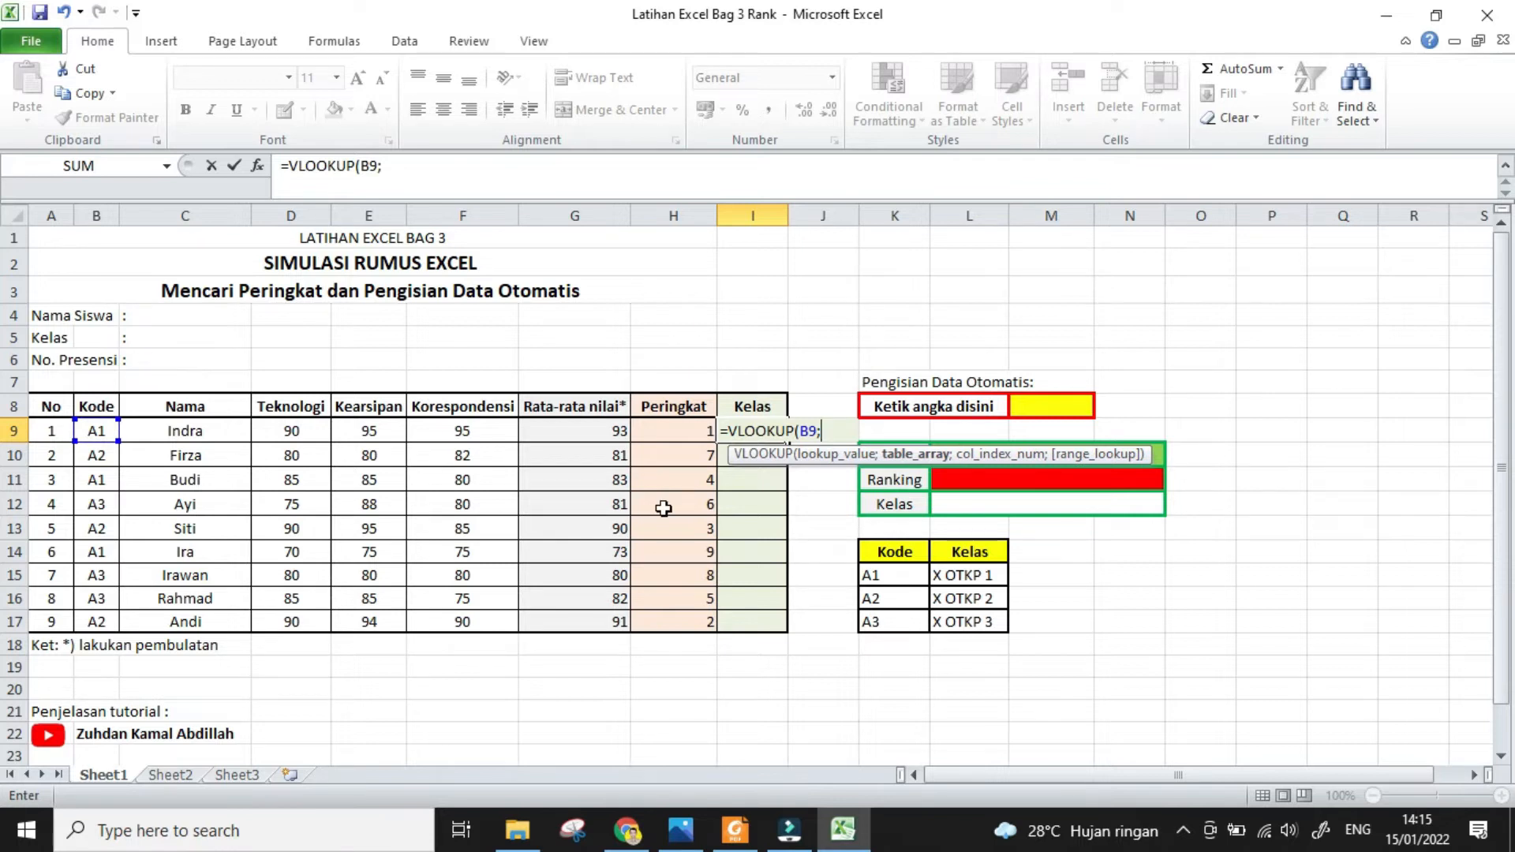
pyautogui.write('tbKelas')
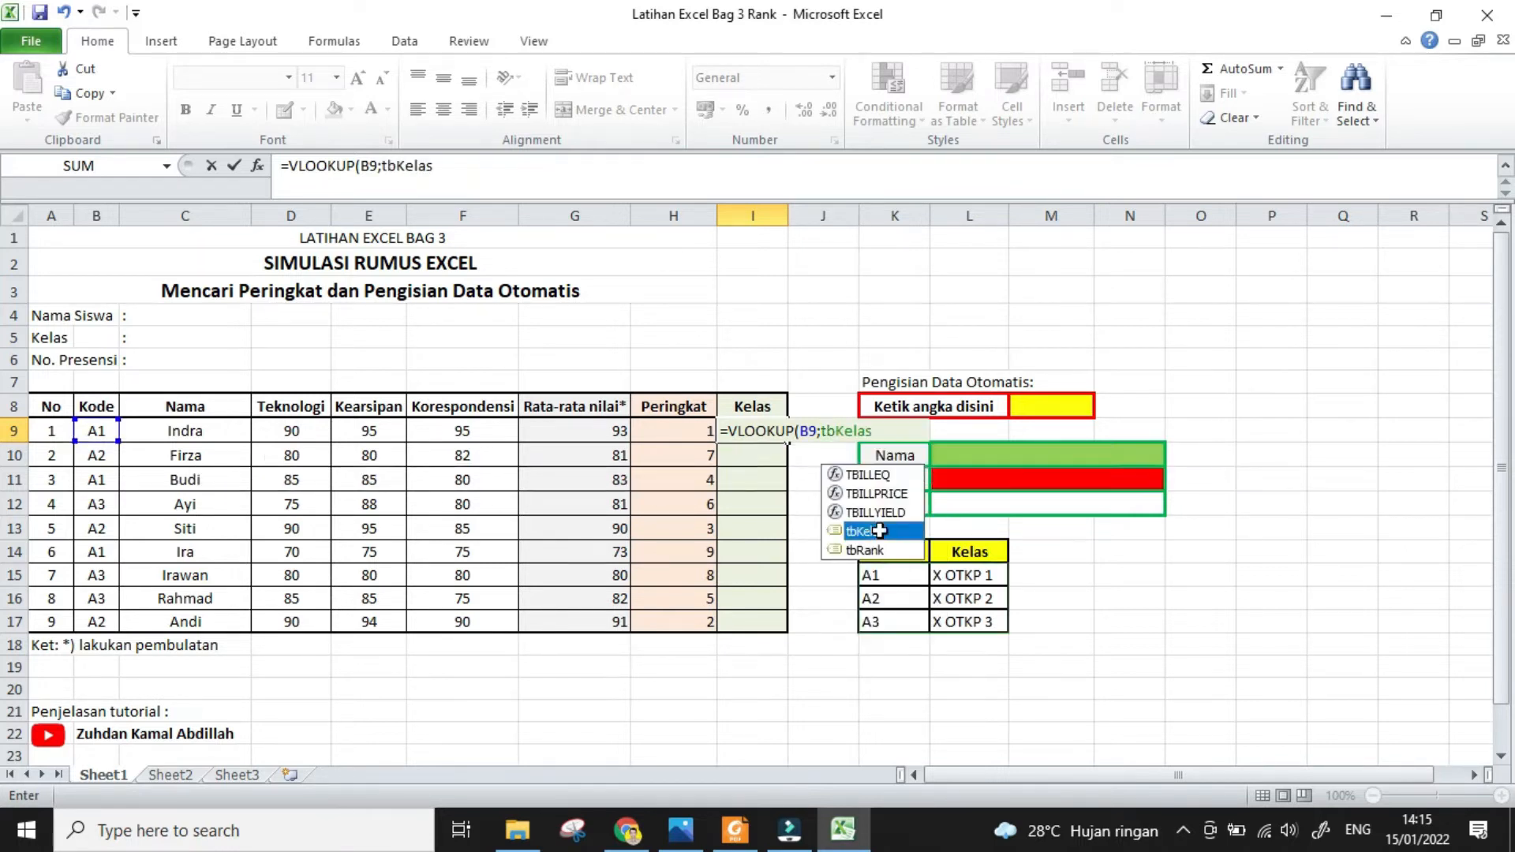
pyautogui.doubleClick(864, 531)
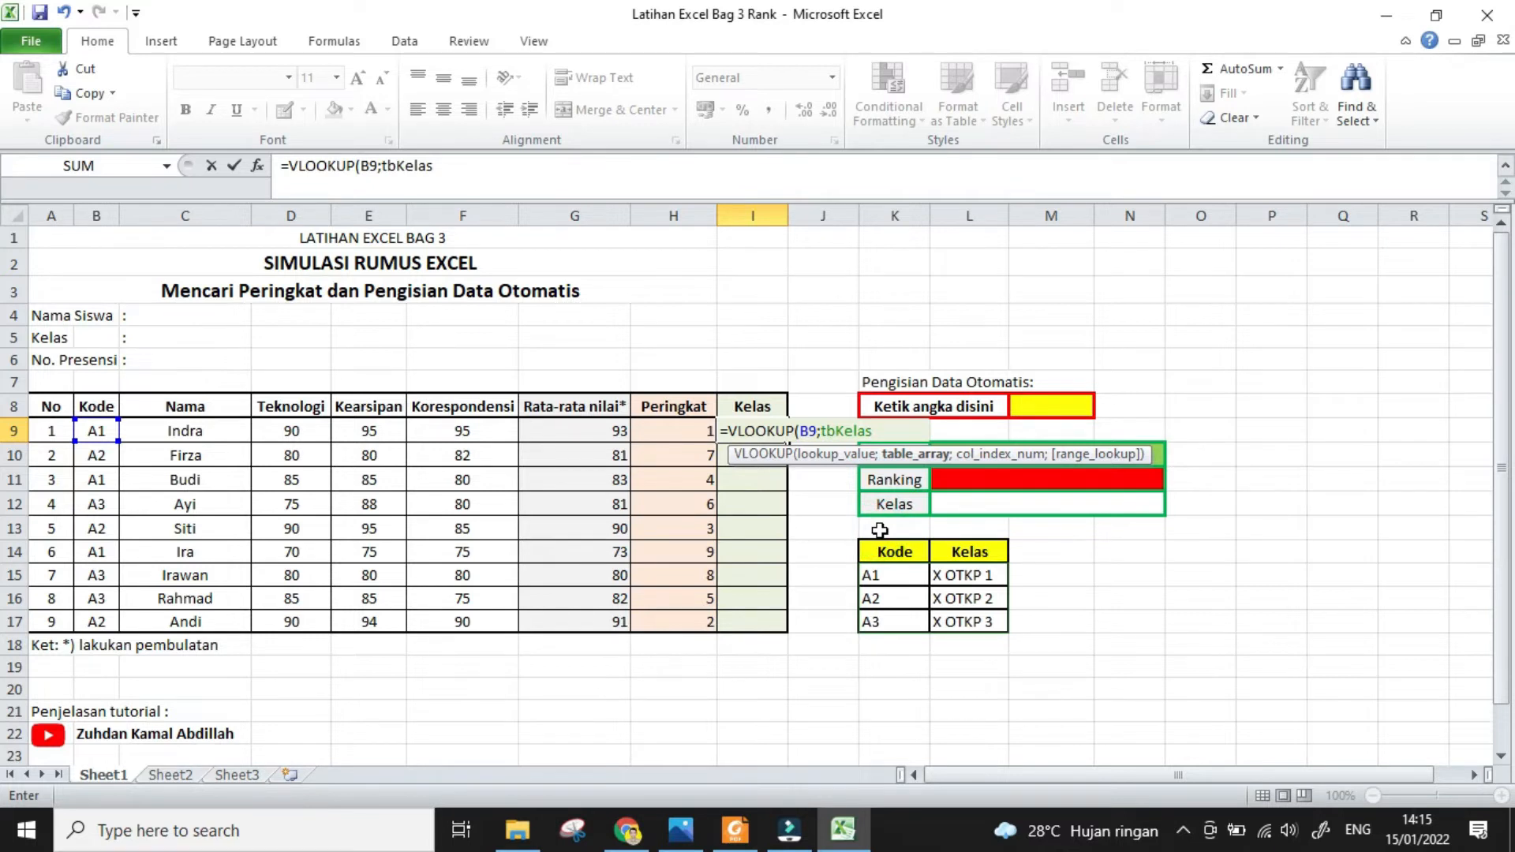
pyautogui.write(';2')
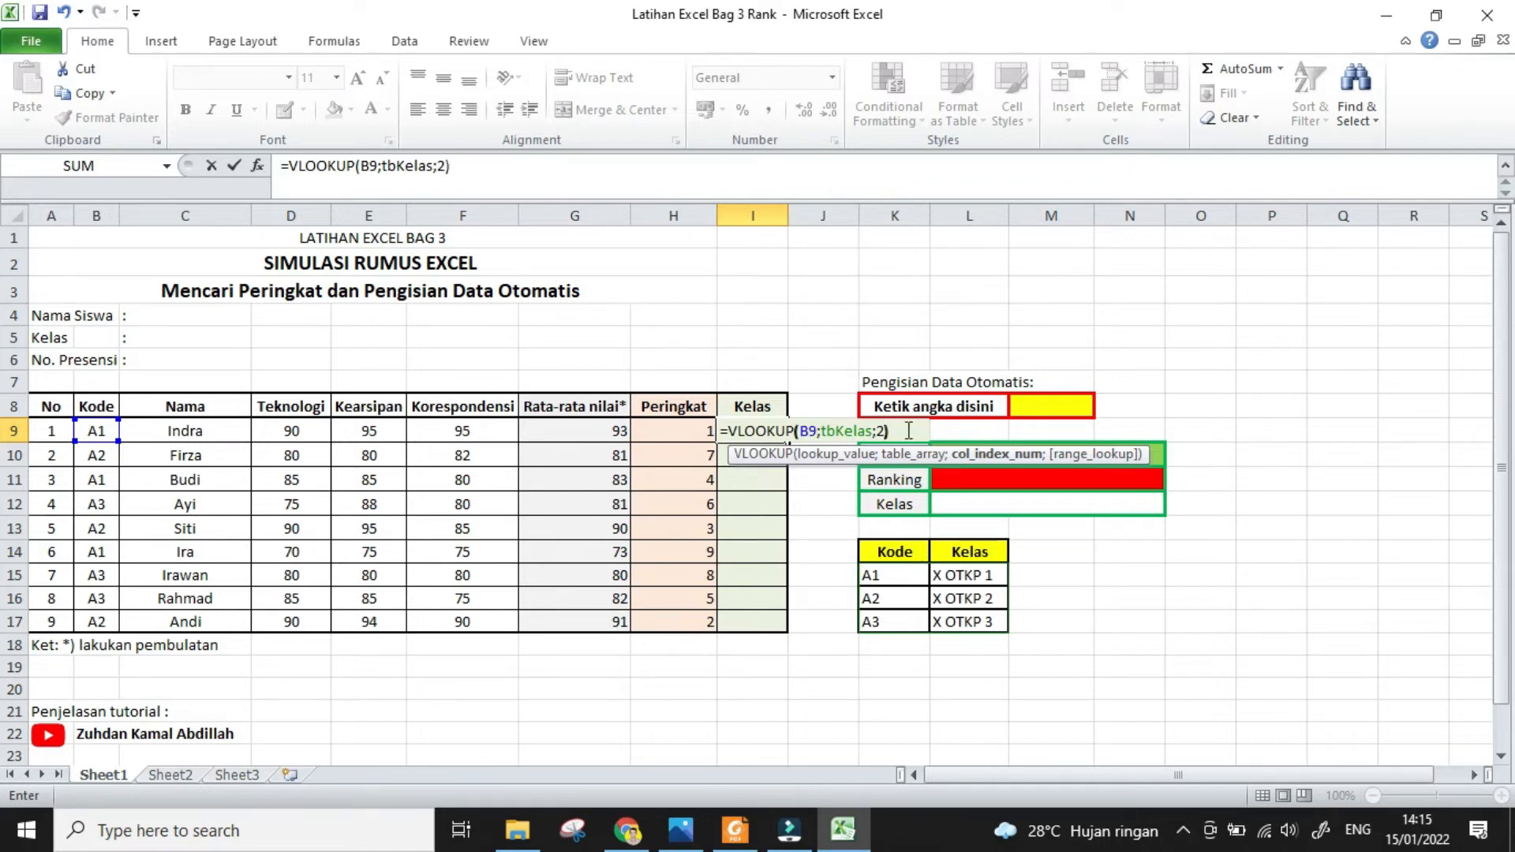
pyautogui.press('Return')
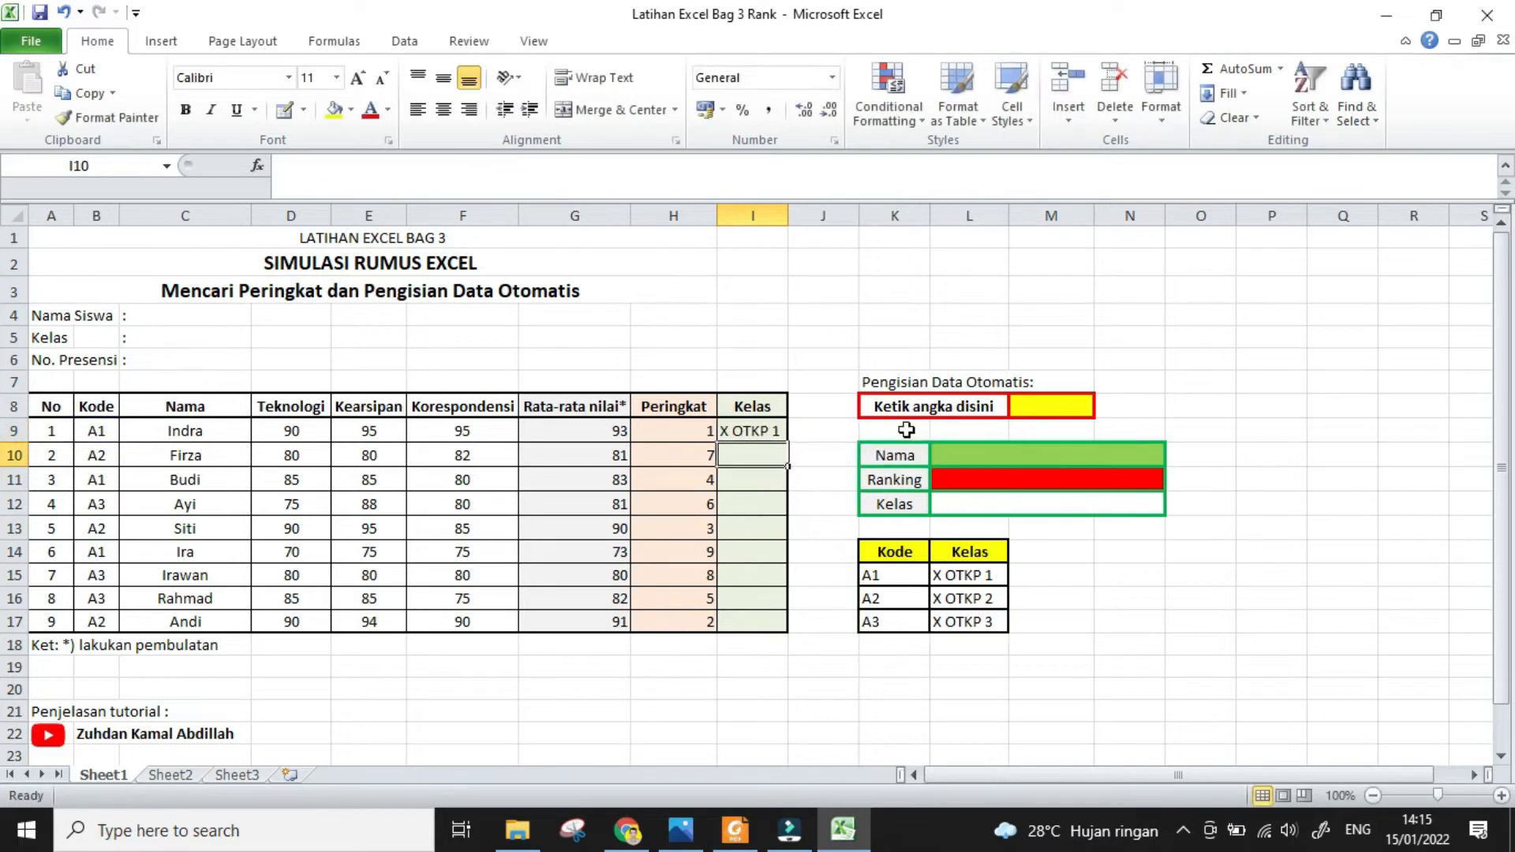
# Fill the Kelas formula from I9 down to I17
pyautogui.click(758, 431)
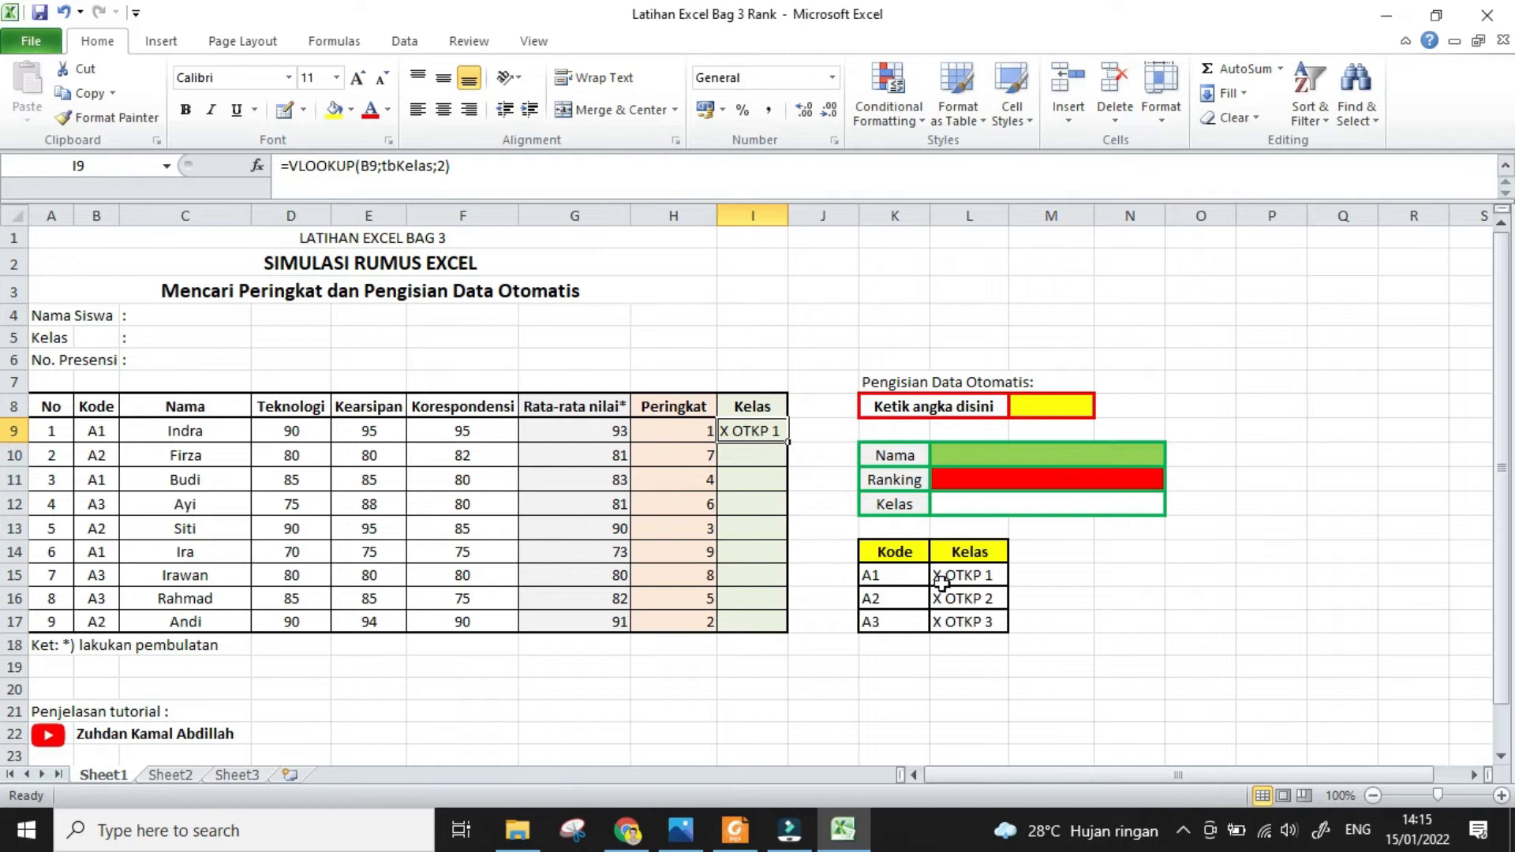
pyautogui.moveTo(786, 444); pyautogui.dragTo(783, 629)
pyautogui.click(761, 457)
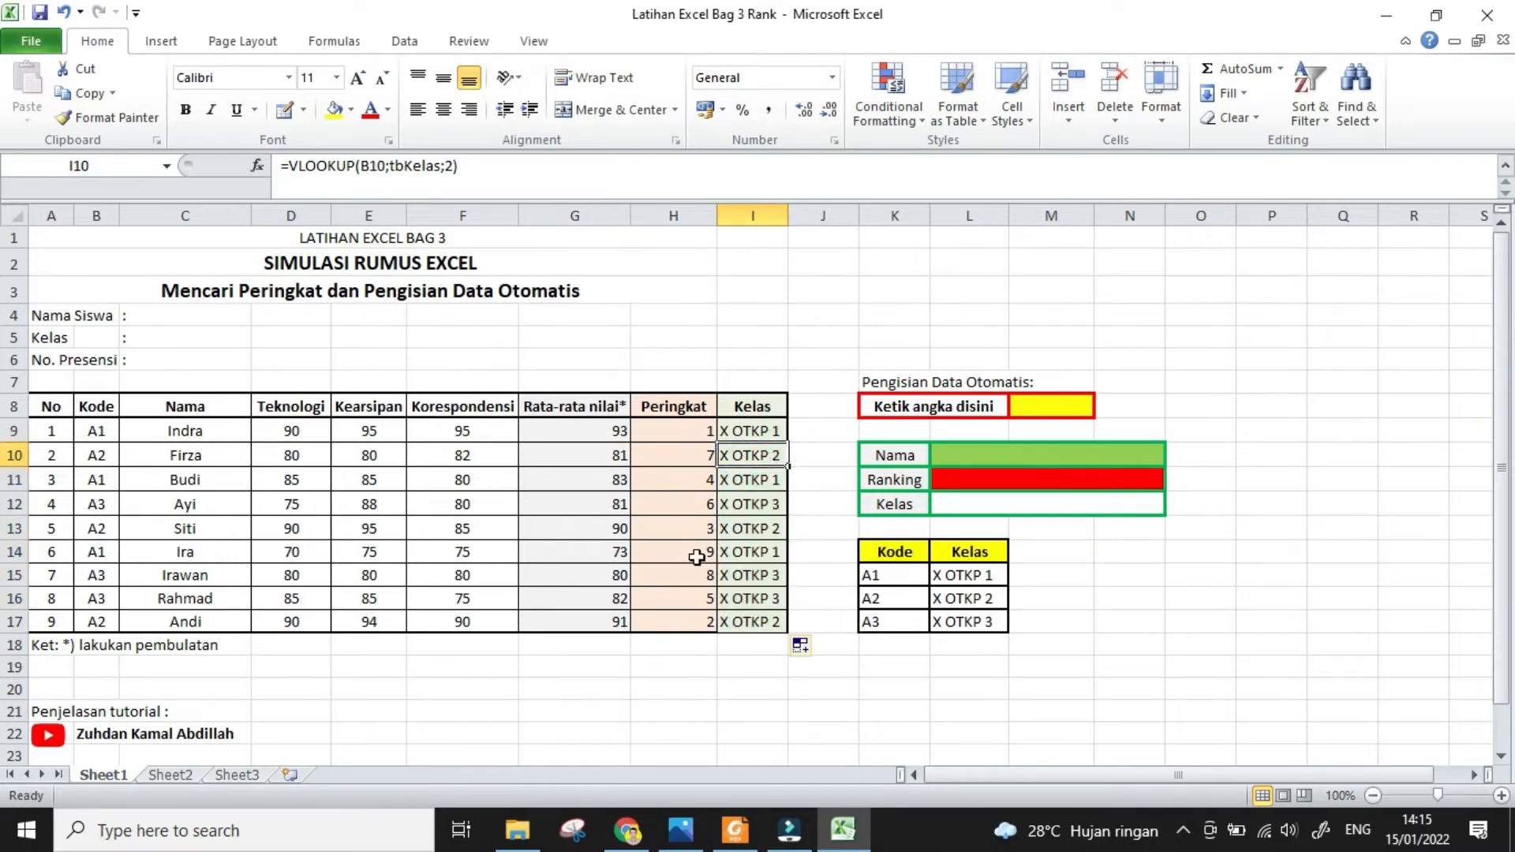
pyautogui.click(820, 577)
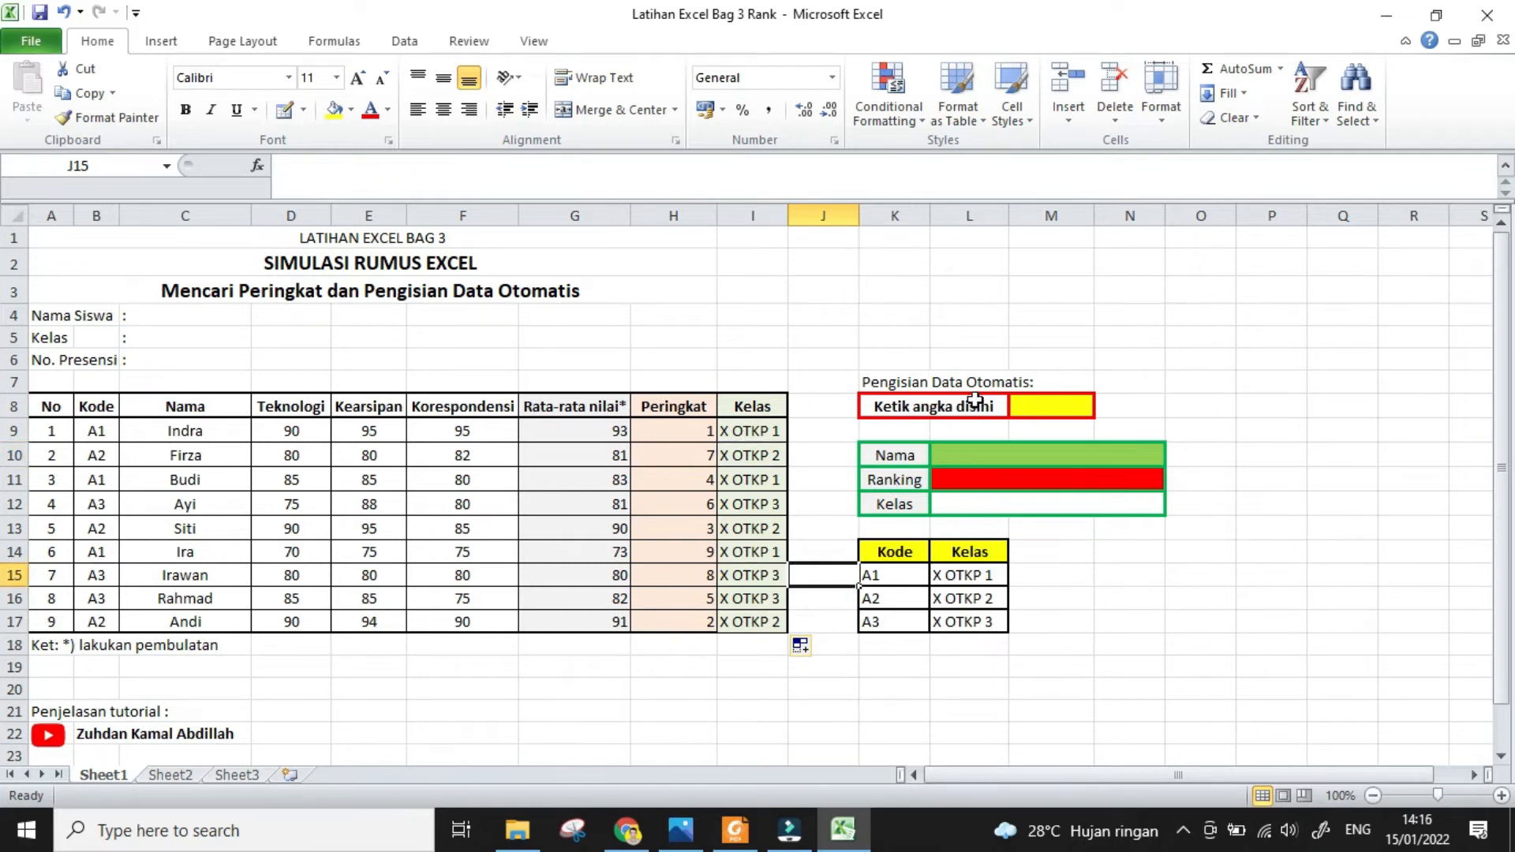
# Enter 1 as a trial number in M8 beside Ketik angka disini, and clear it again
pyautogui.click(1057, 381)
pyautogui.click(1058, 405)
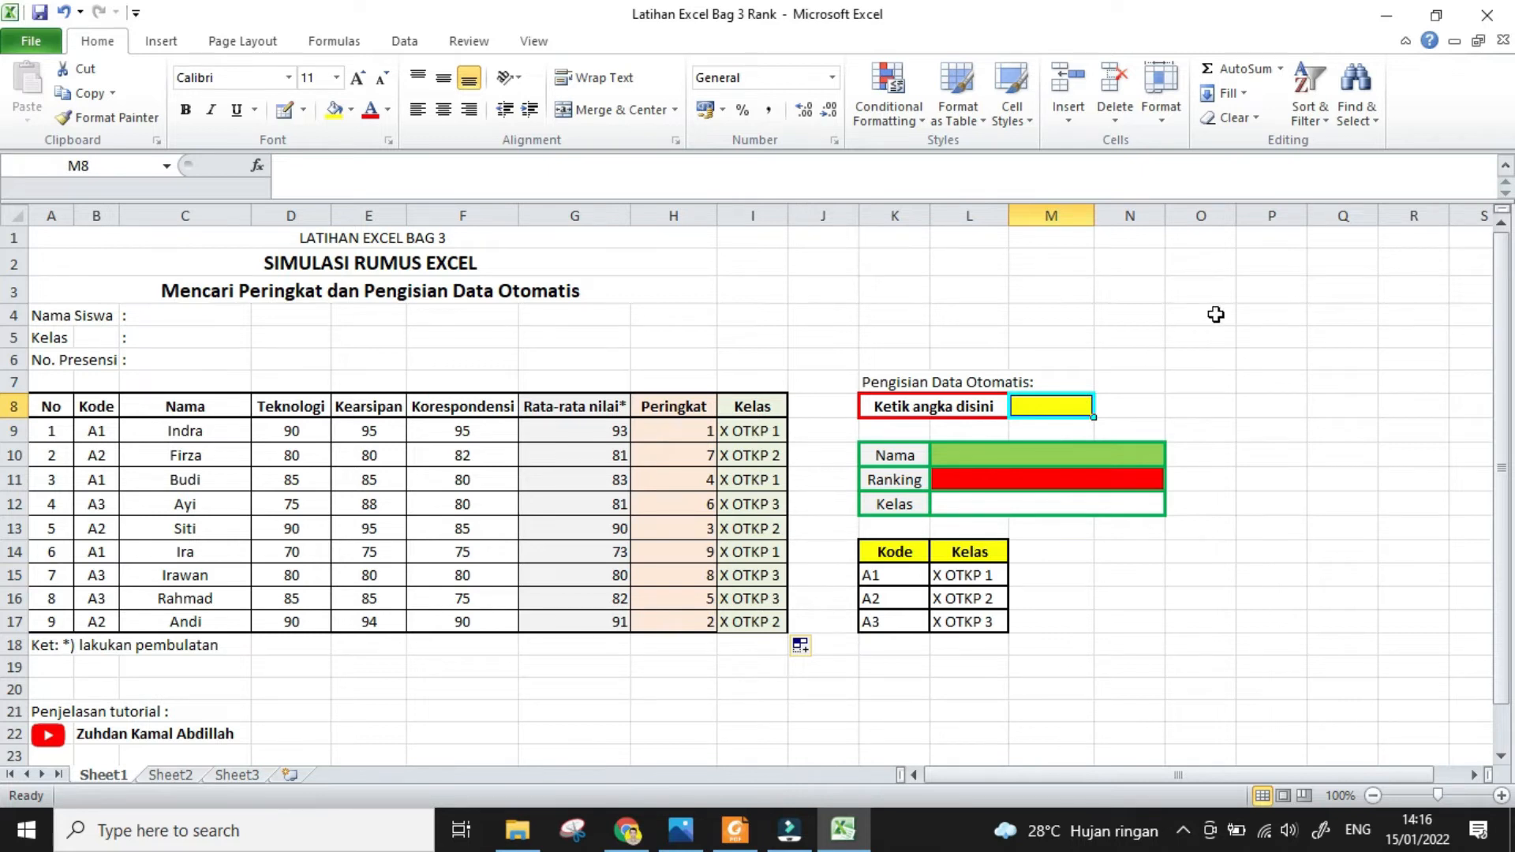
pyautogui.write('1')
pyautogui.press('Return')
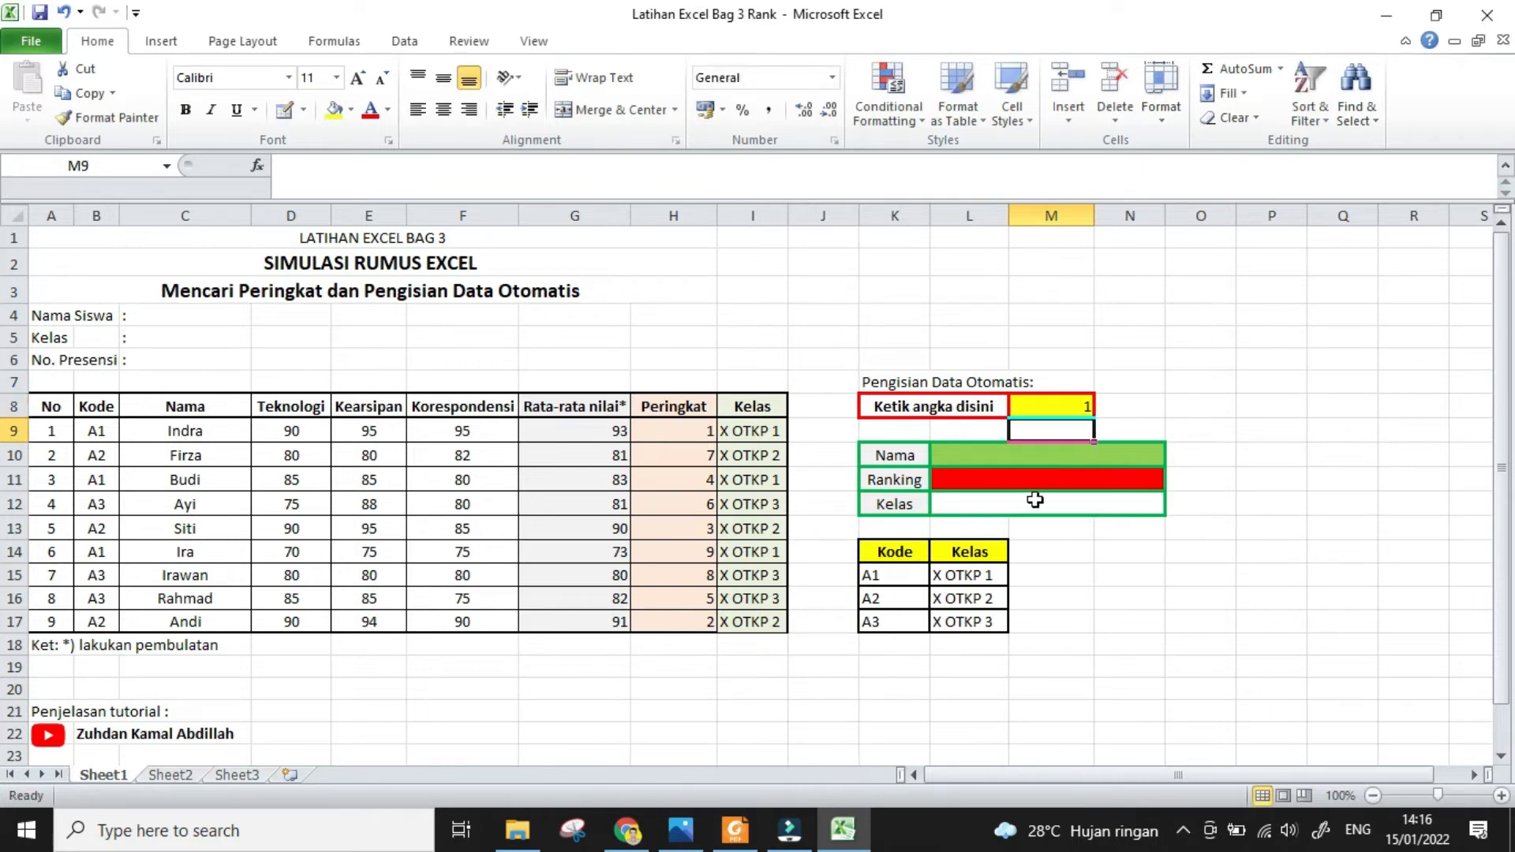
pyautogui.click(1015, 452)
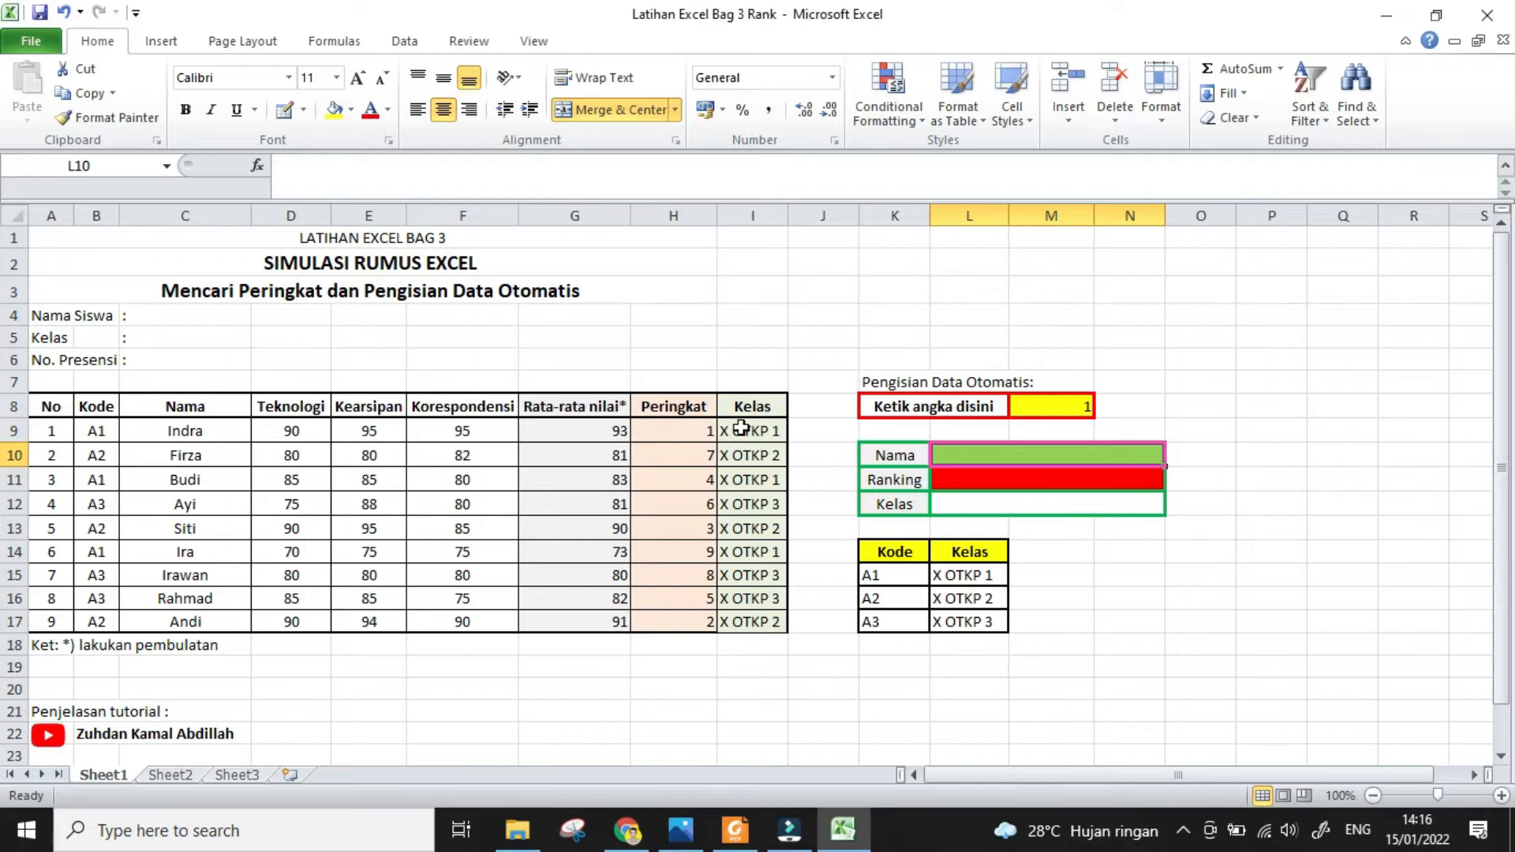
pyautogui.click(1049, 402)
pyautogui.press('Up')
pyautogui.press('Down')
pyautogui.press('Down')
pyautogui.press('Down')
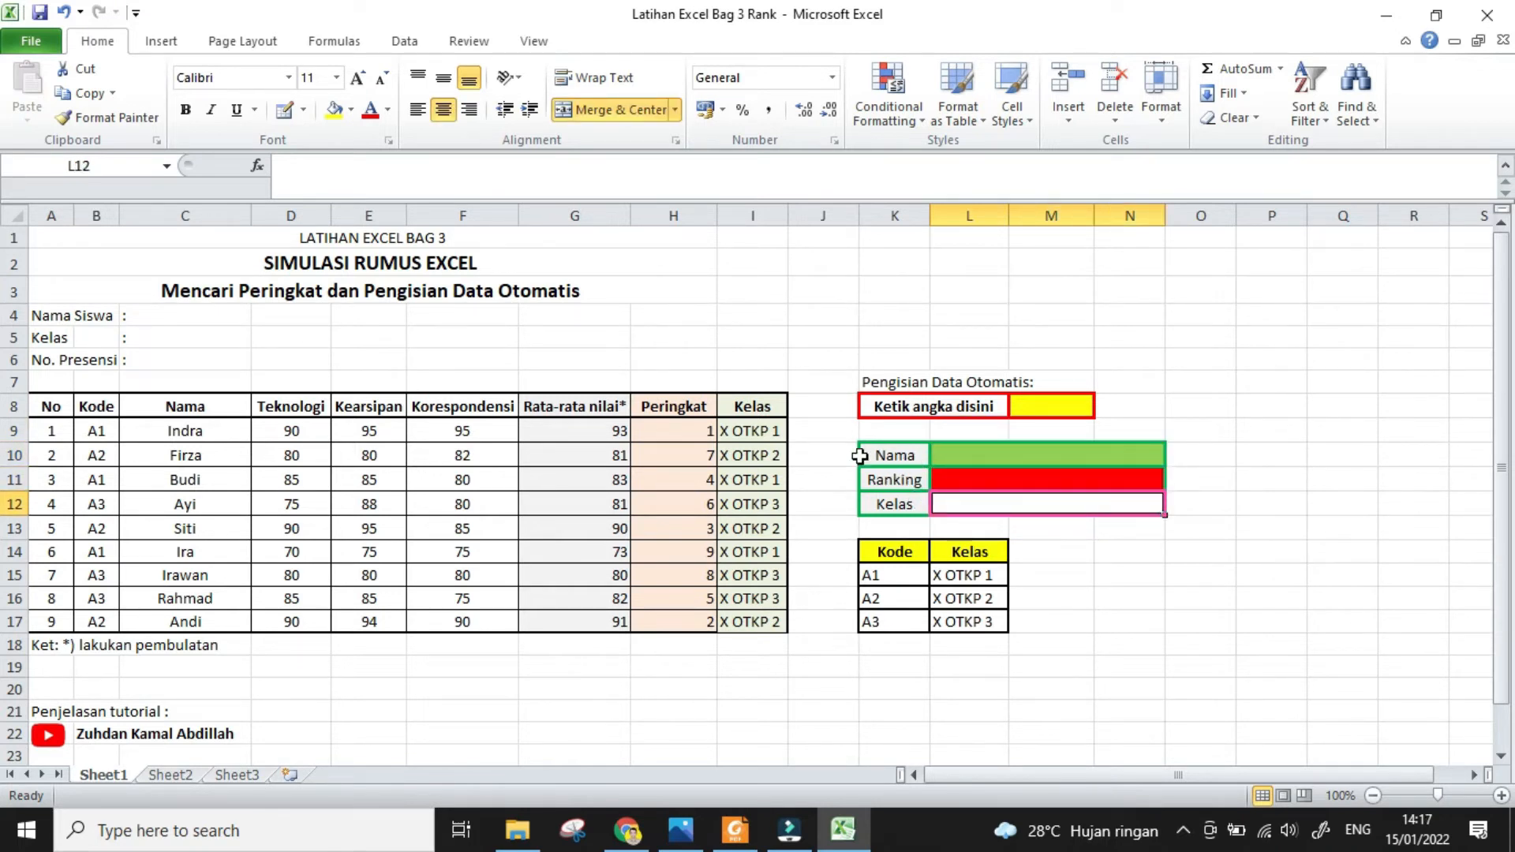
pyautogui.click(966, 459)
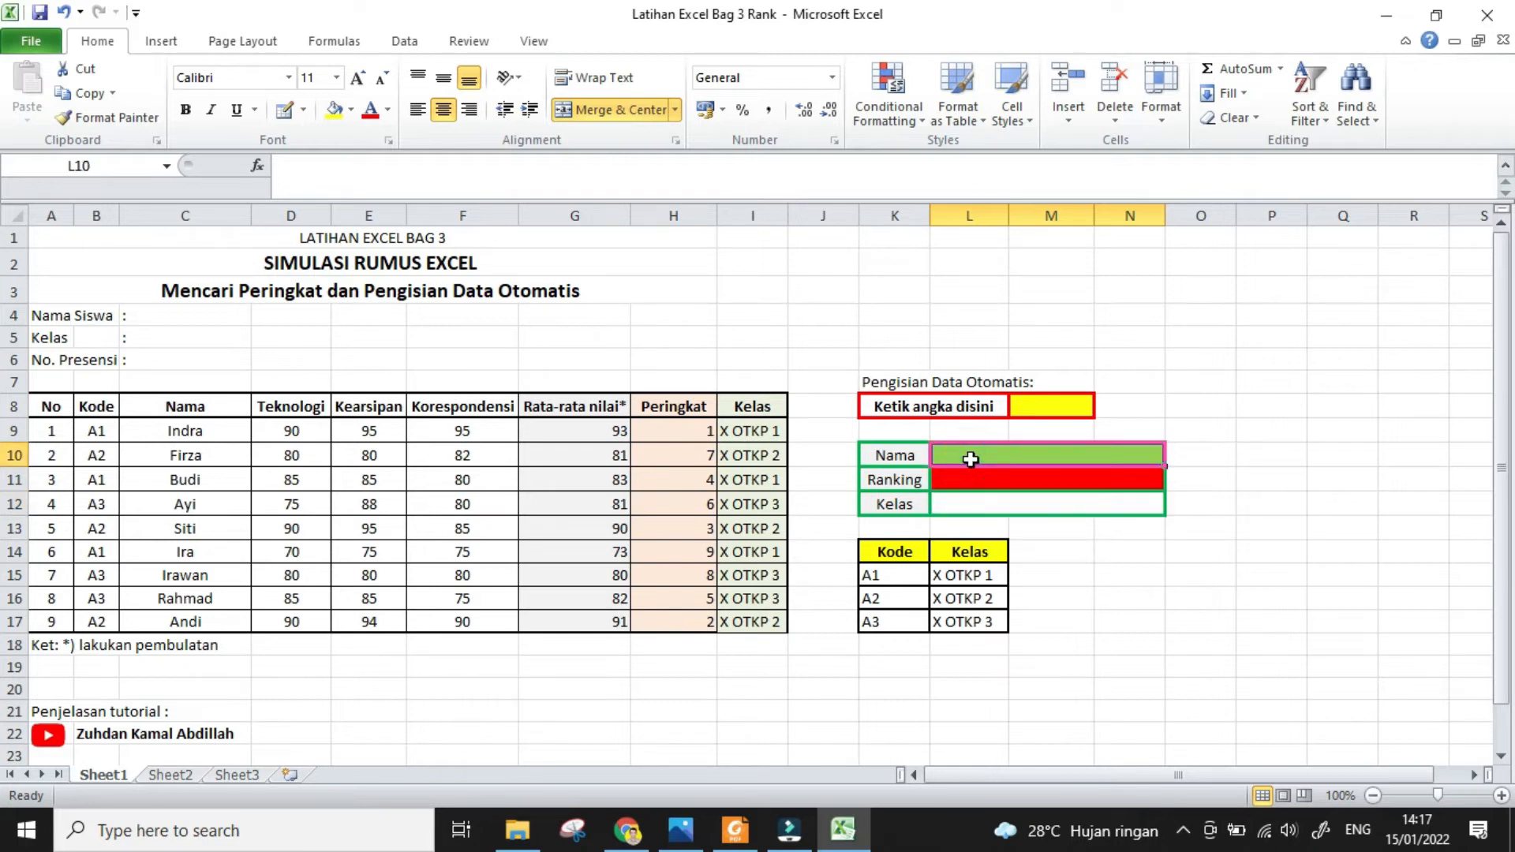
pyautogui.moveTo(51, 433); pyautogui.dragTo(718, 620)
pyautogui.rightClick(718, 620)
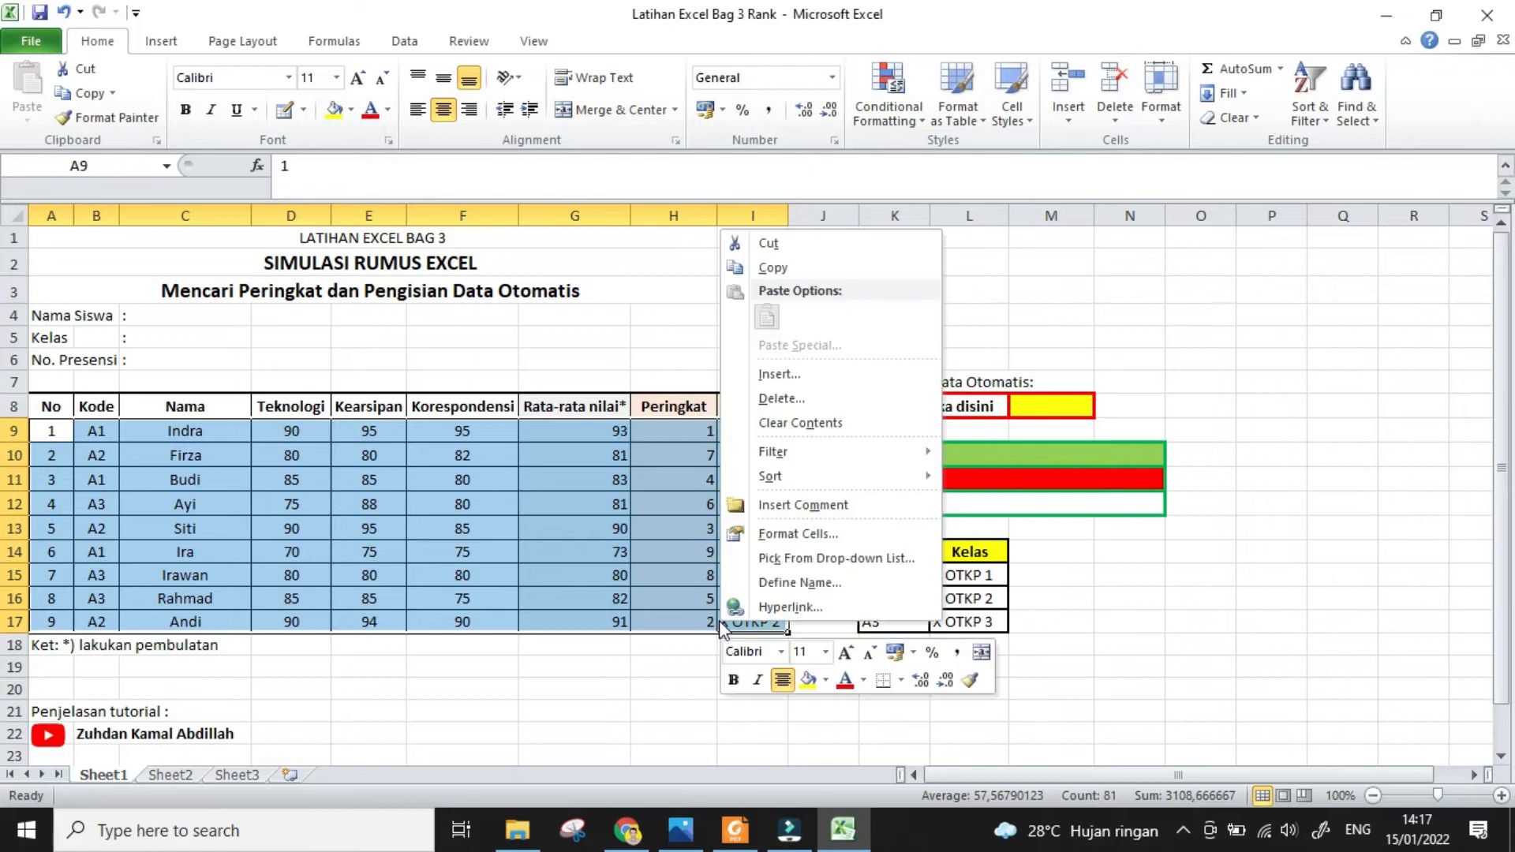
pyautogui.rightClick(478, 620)
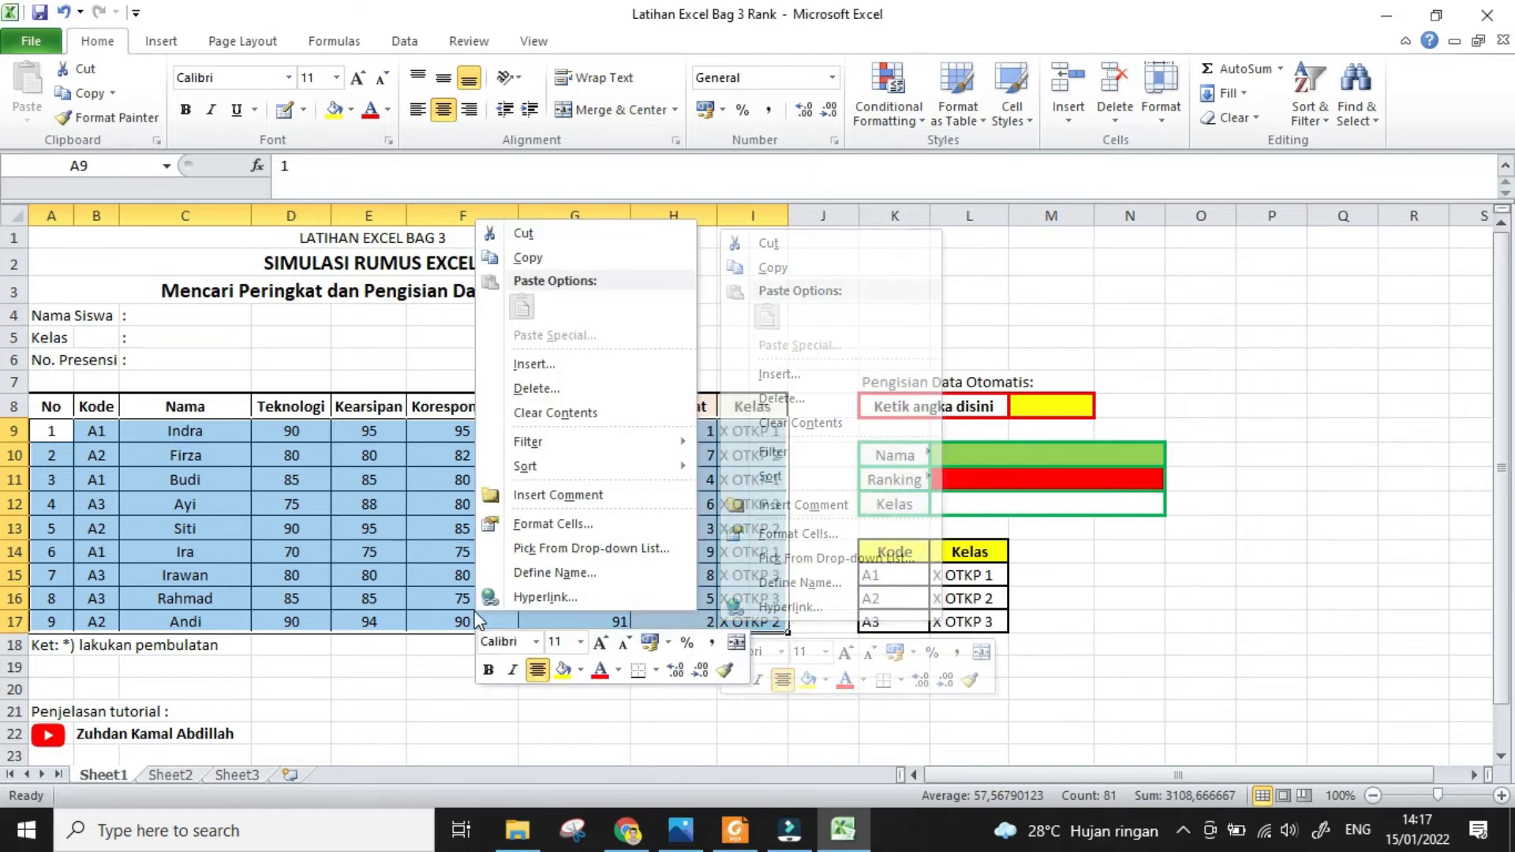
pyautogui.click(308, 579)
pyautogui.click(49, 433)
pyautogui.click(254, 298)
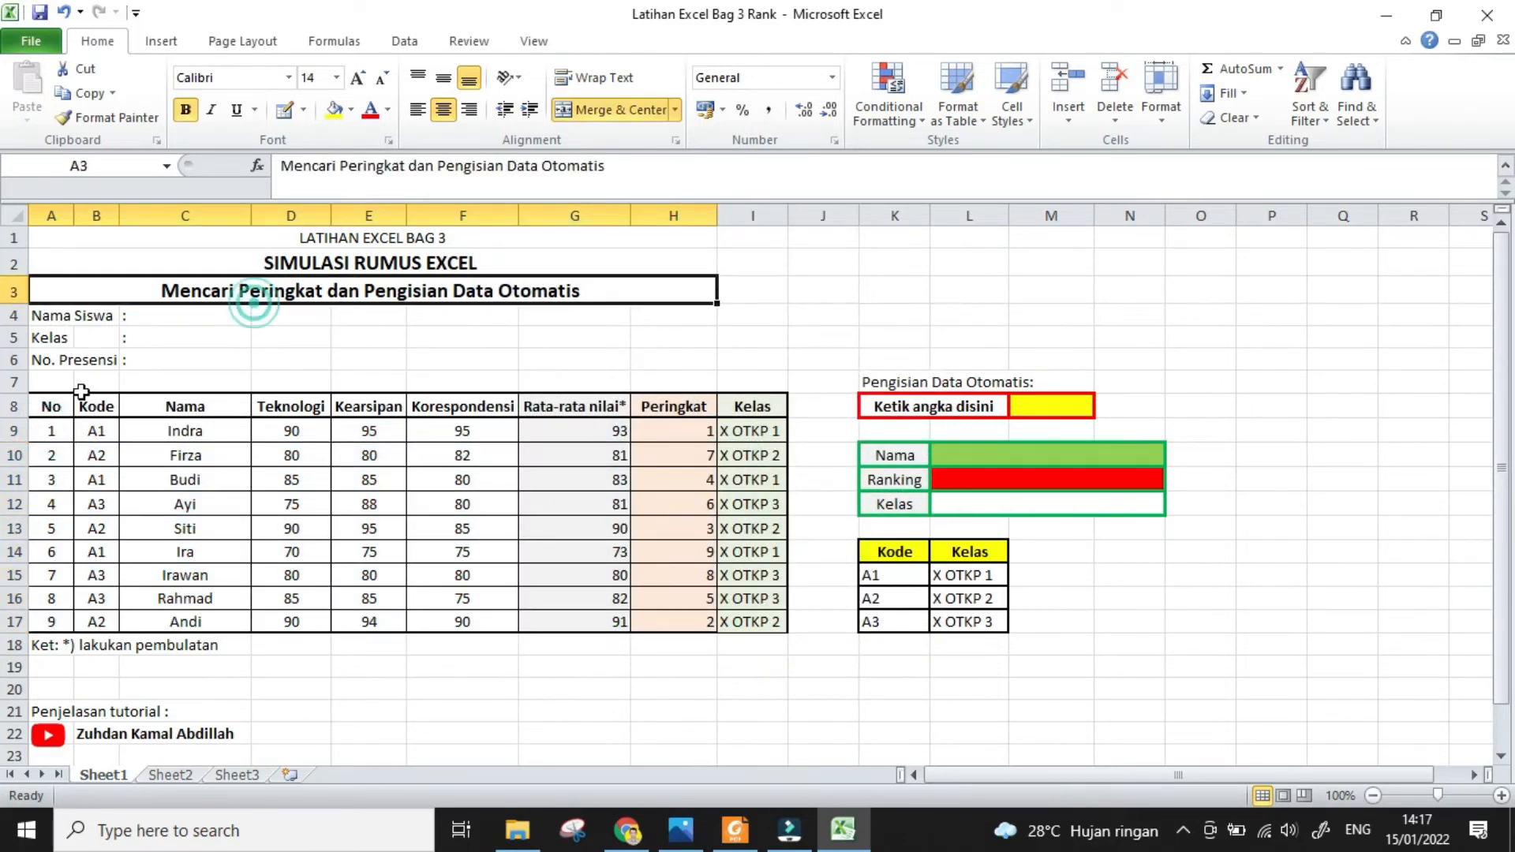
# Define the name tbData for the whole student table data in A9:I17, with Workbook scope
pyautogui.moveTo(45, 429); pyautogui.dragTo(744, 628)
pyautogui.rightClick(661, 571)
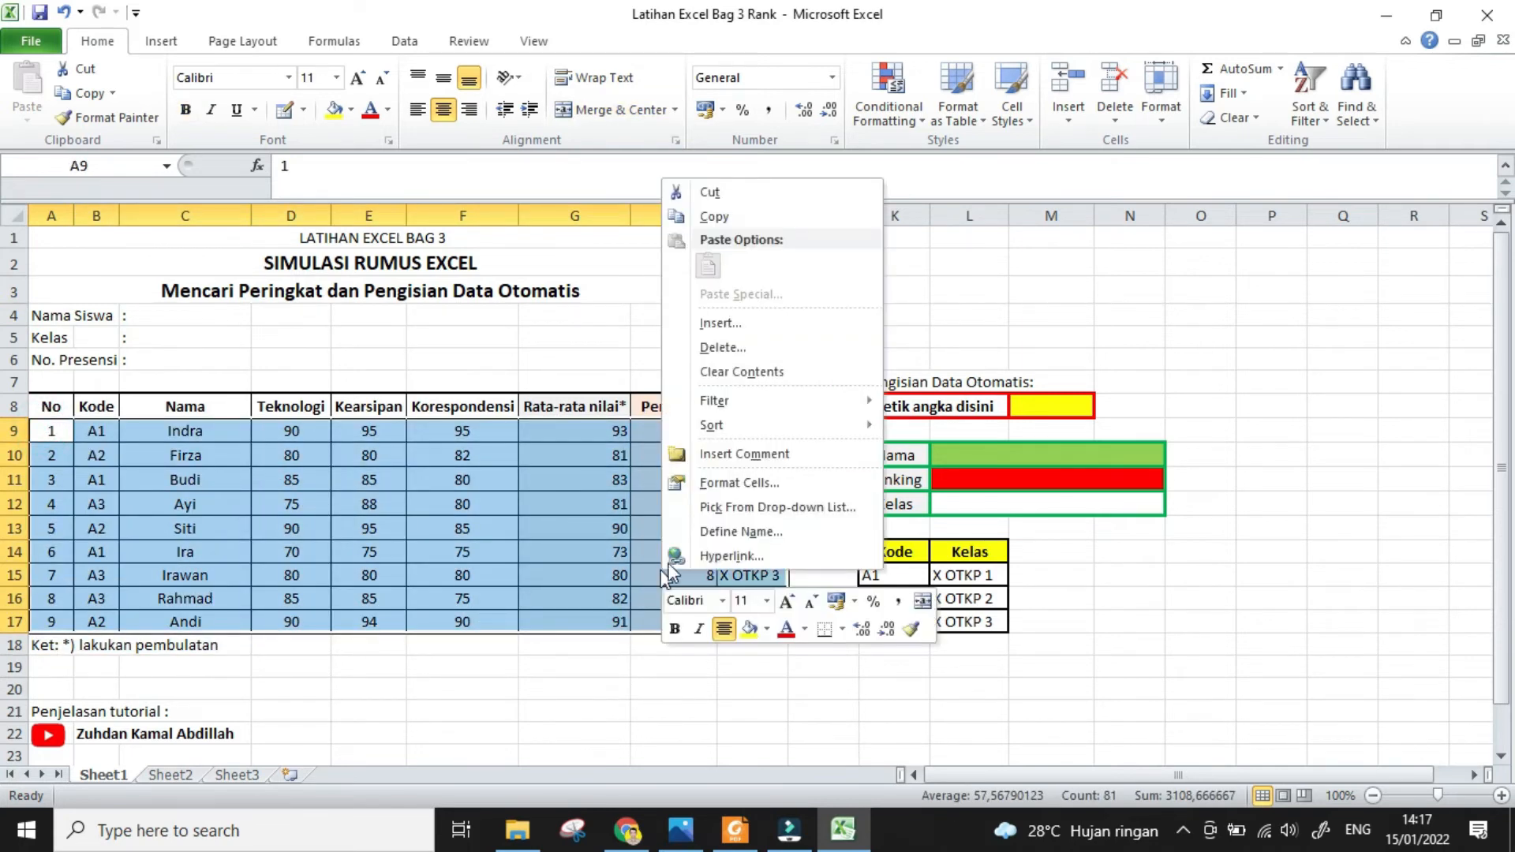
pyautogui.click(729, 532)
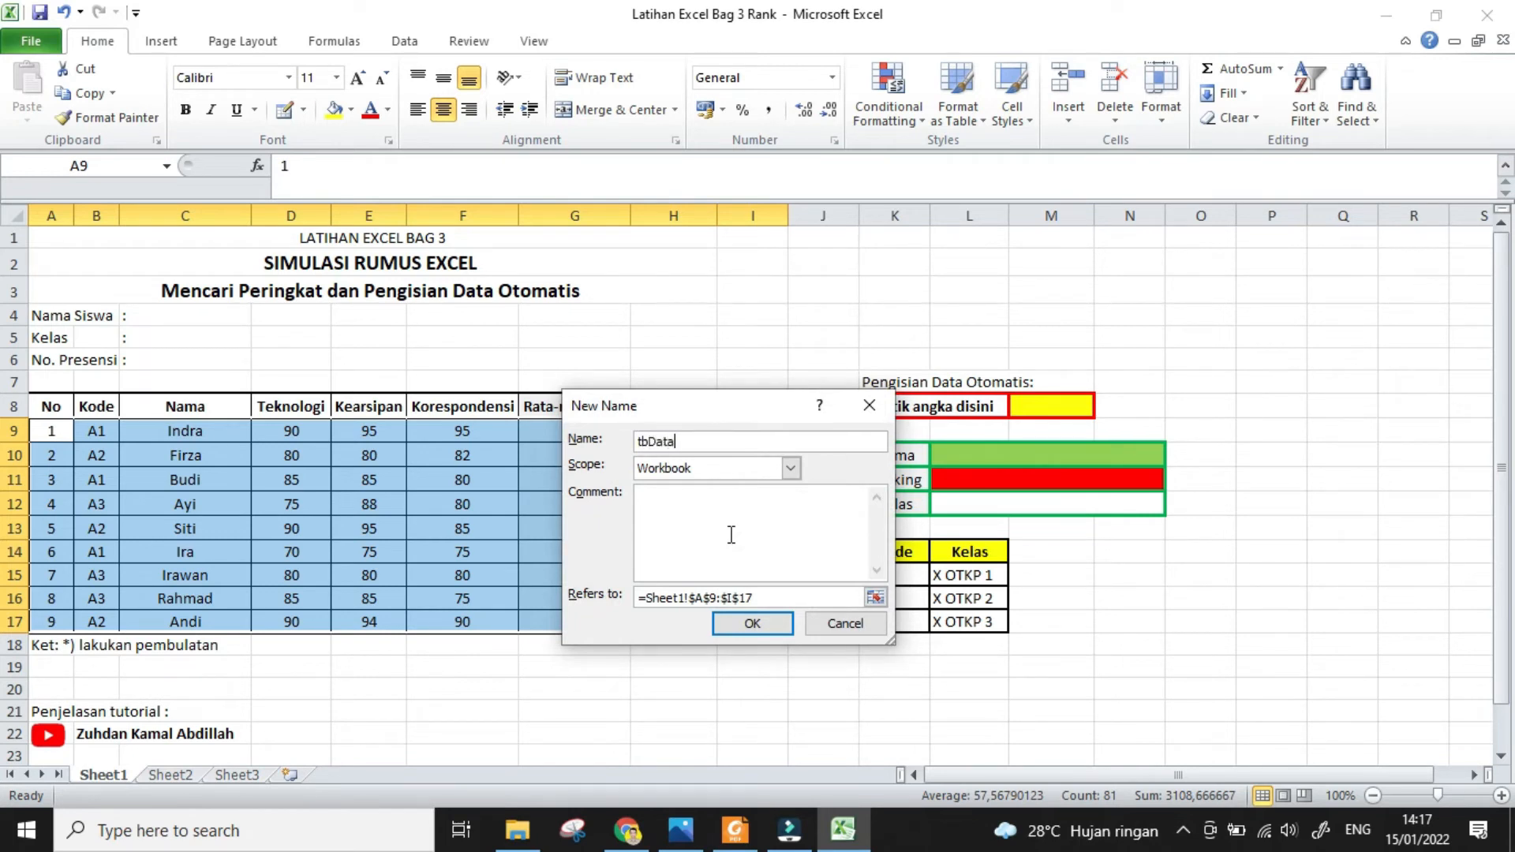
pyautogui.click(759, 624)
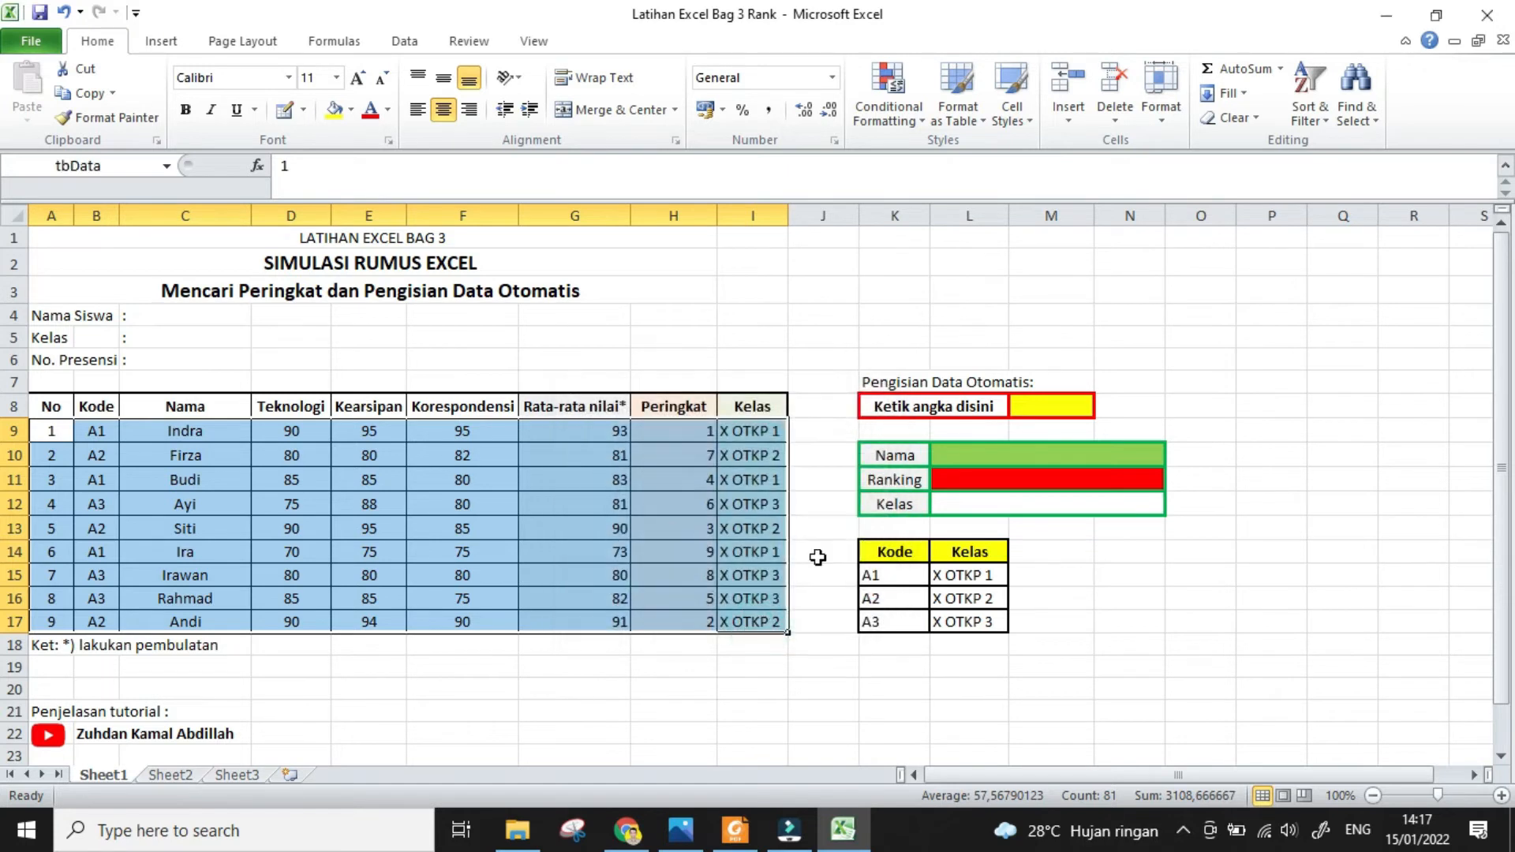
pyautogui.click(1292, 383)
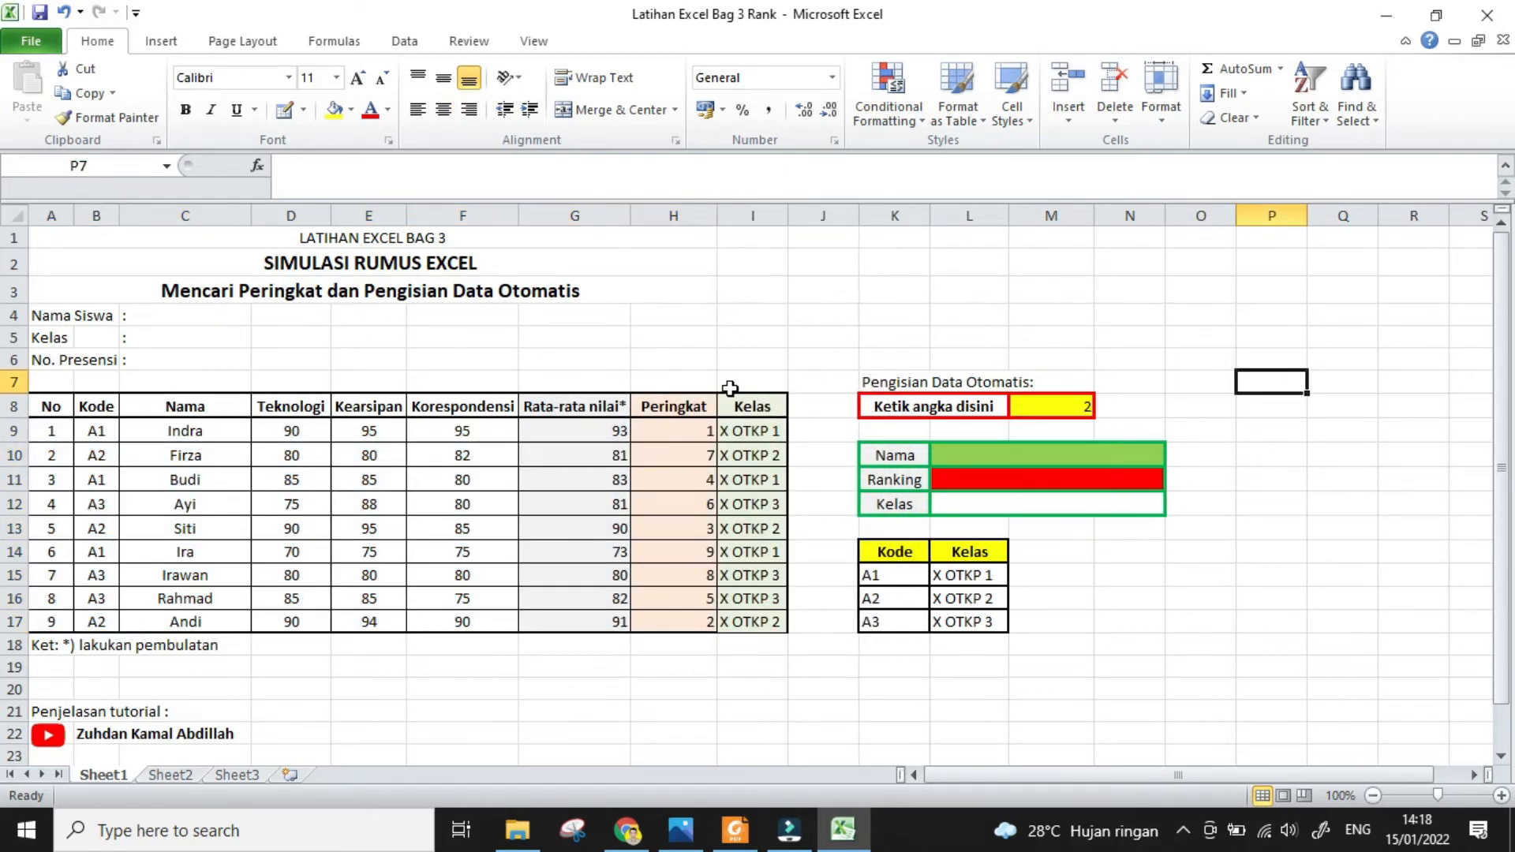
# Clear the trial number from the Ketik angka disini cell M8
pyautogui.click(1050, 410)
pyautogui.press('Delete')
pyautogui.click(1080, 446)
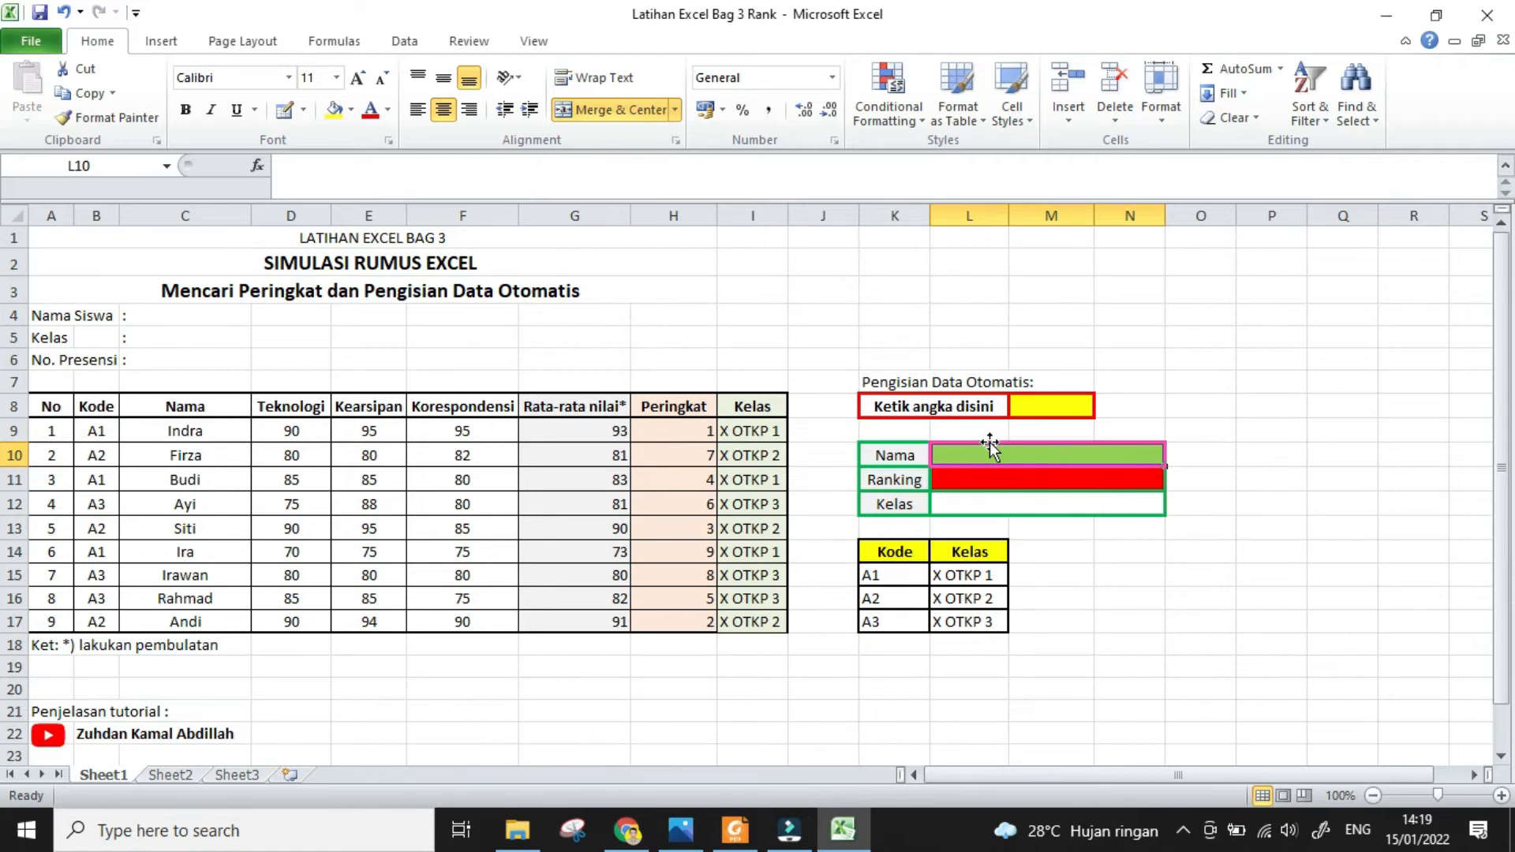
pyautogui.click(991, 480)
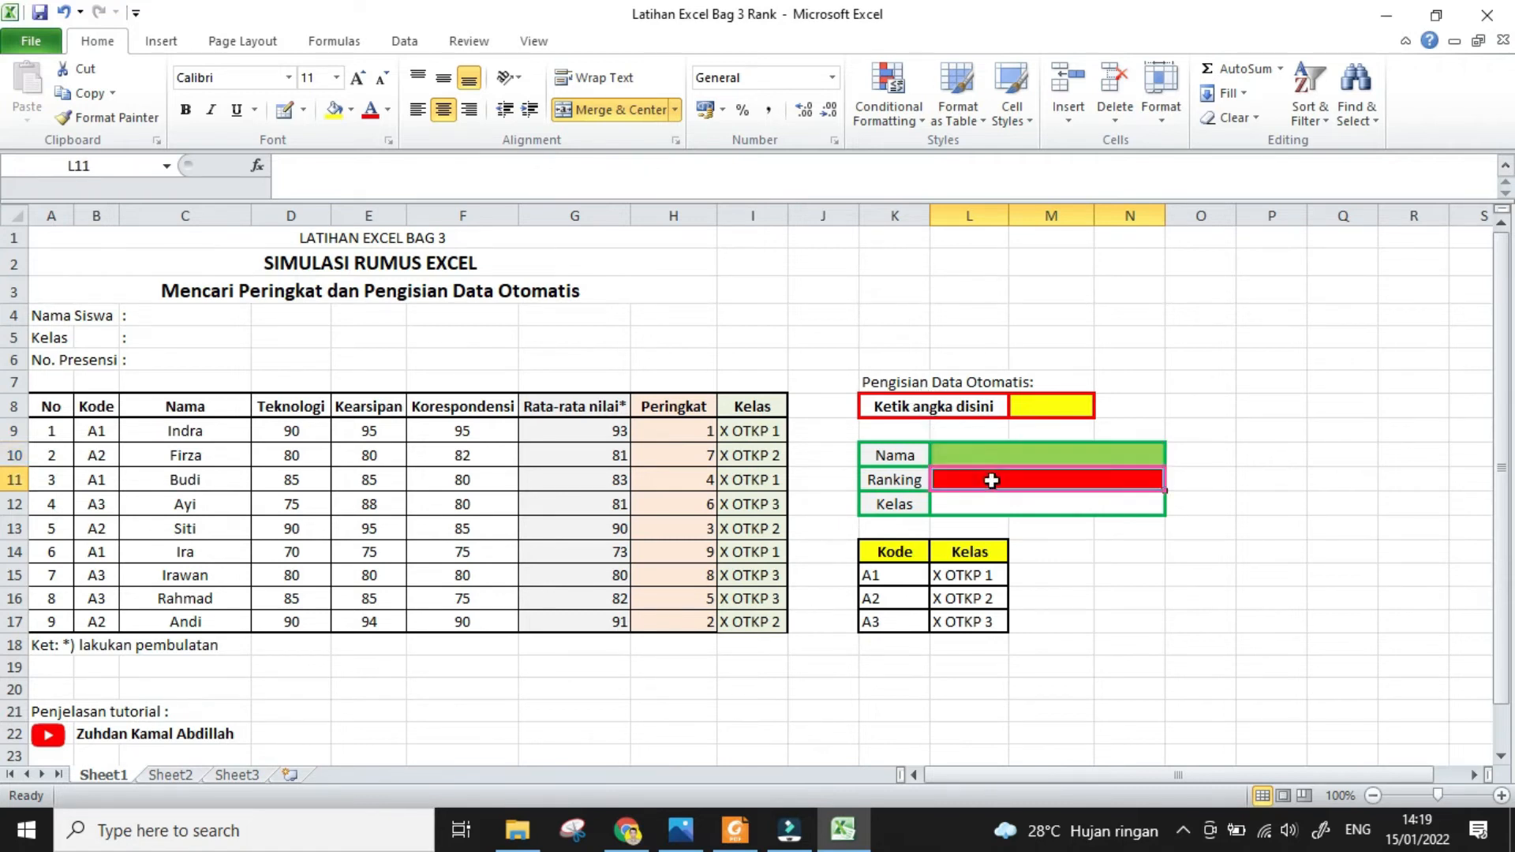
# Enter the formula =VLOOKUP(M8;tbData;3) in the Nama result cell L10
pyautogui.click(973, 453)
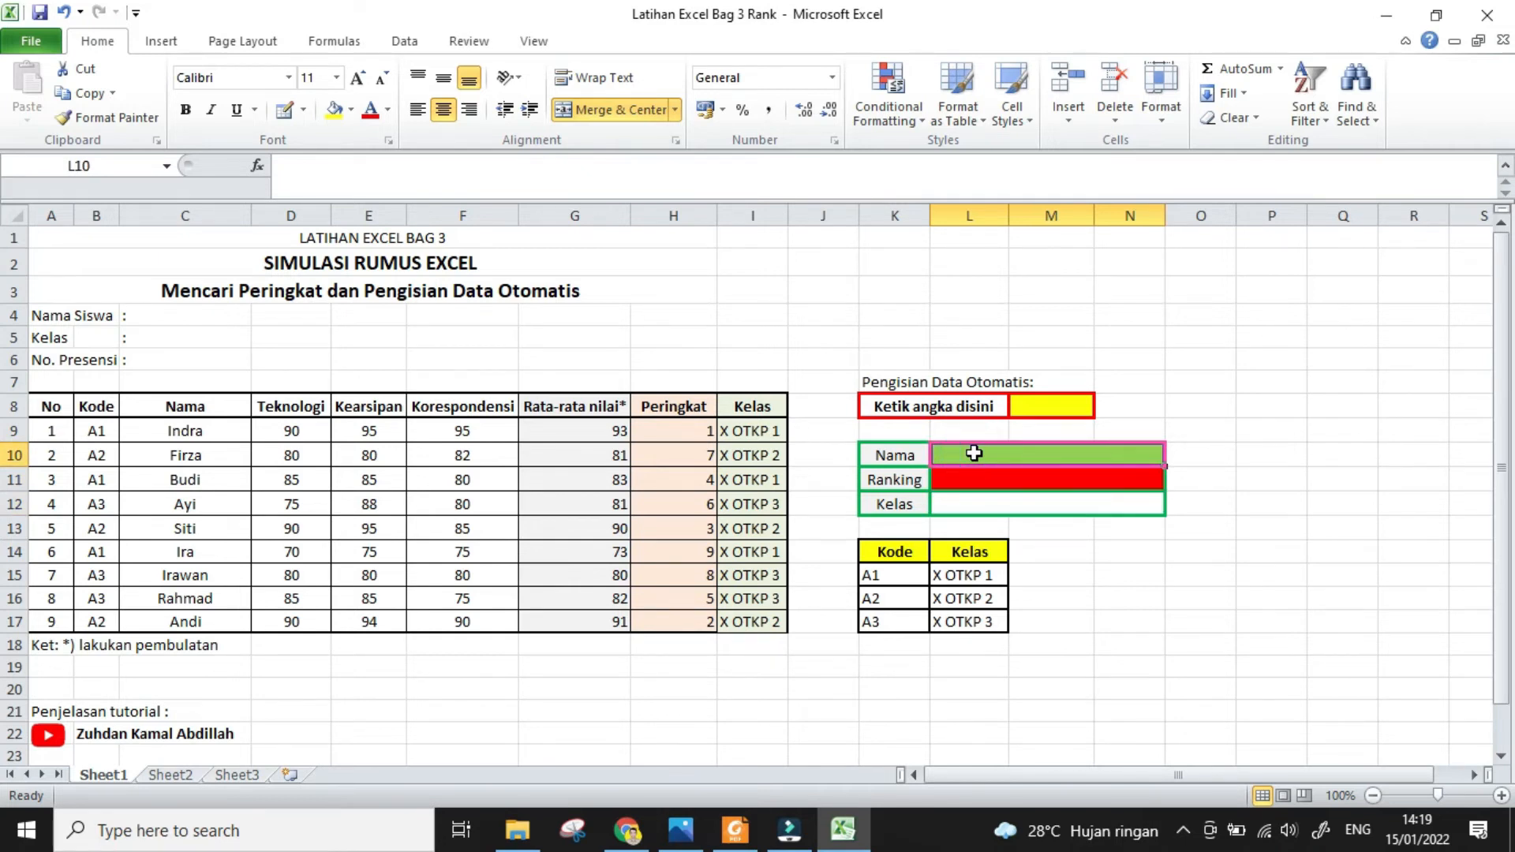
pyautogui.write('=')
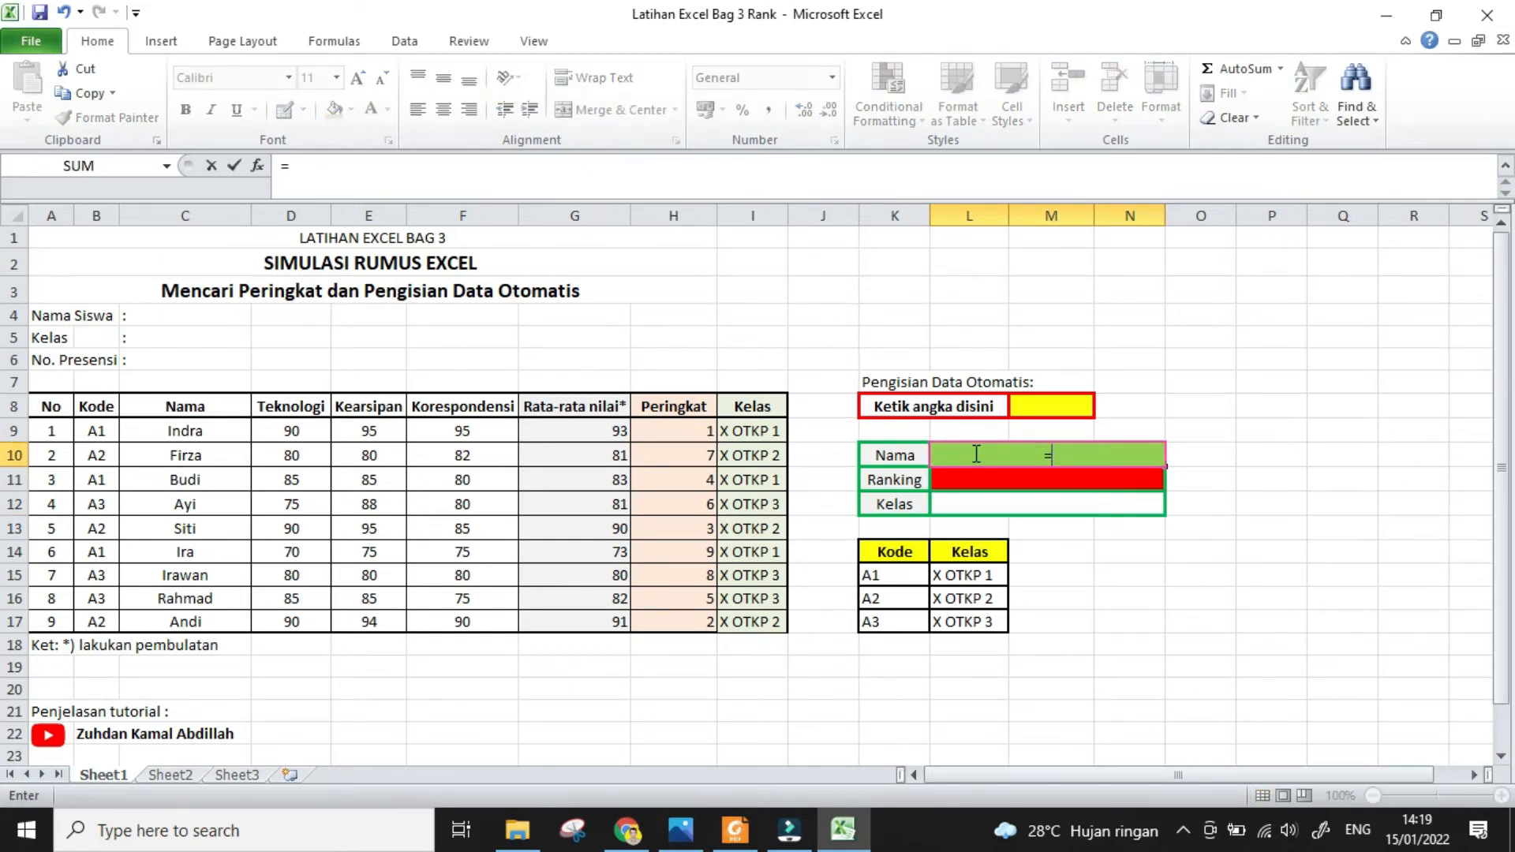
pyautogui.write('vlo')
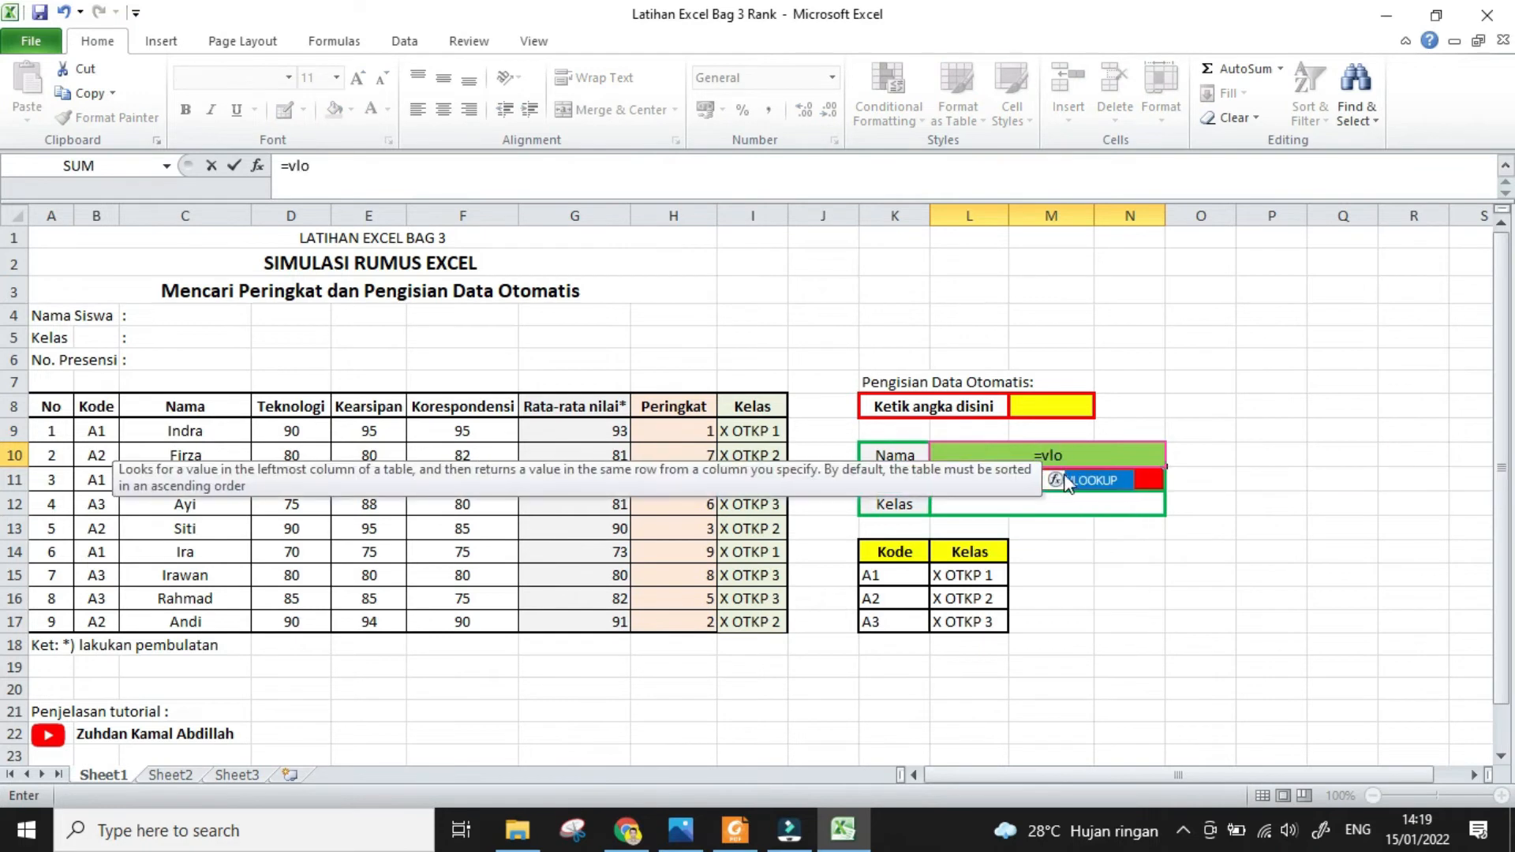
pyautogui.doubleClick(1067, 481)
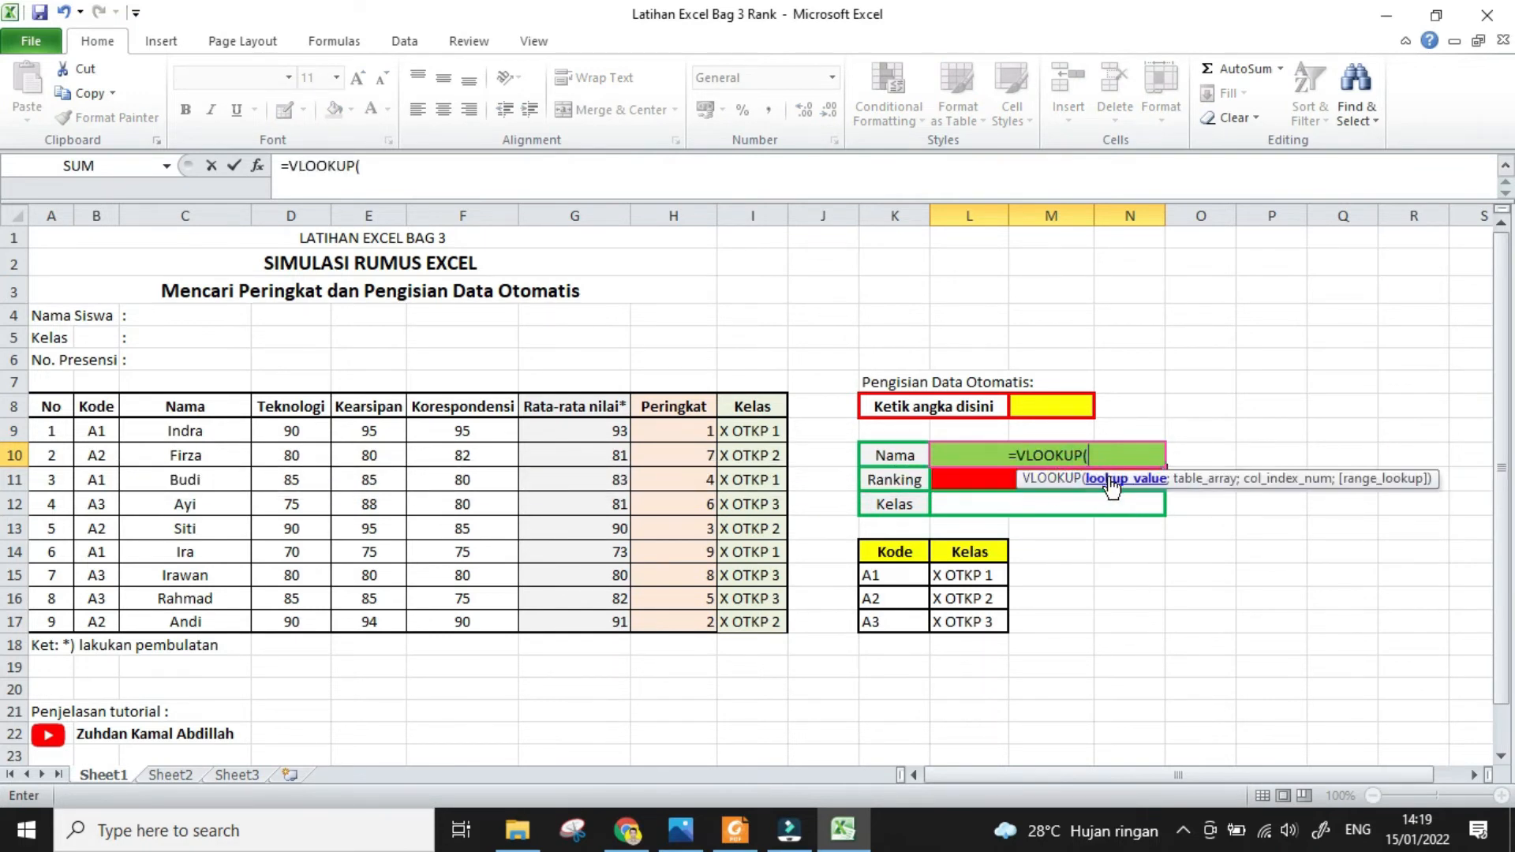
pyautogui.click(1047, 405)
pyautogui.write(';')
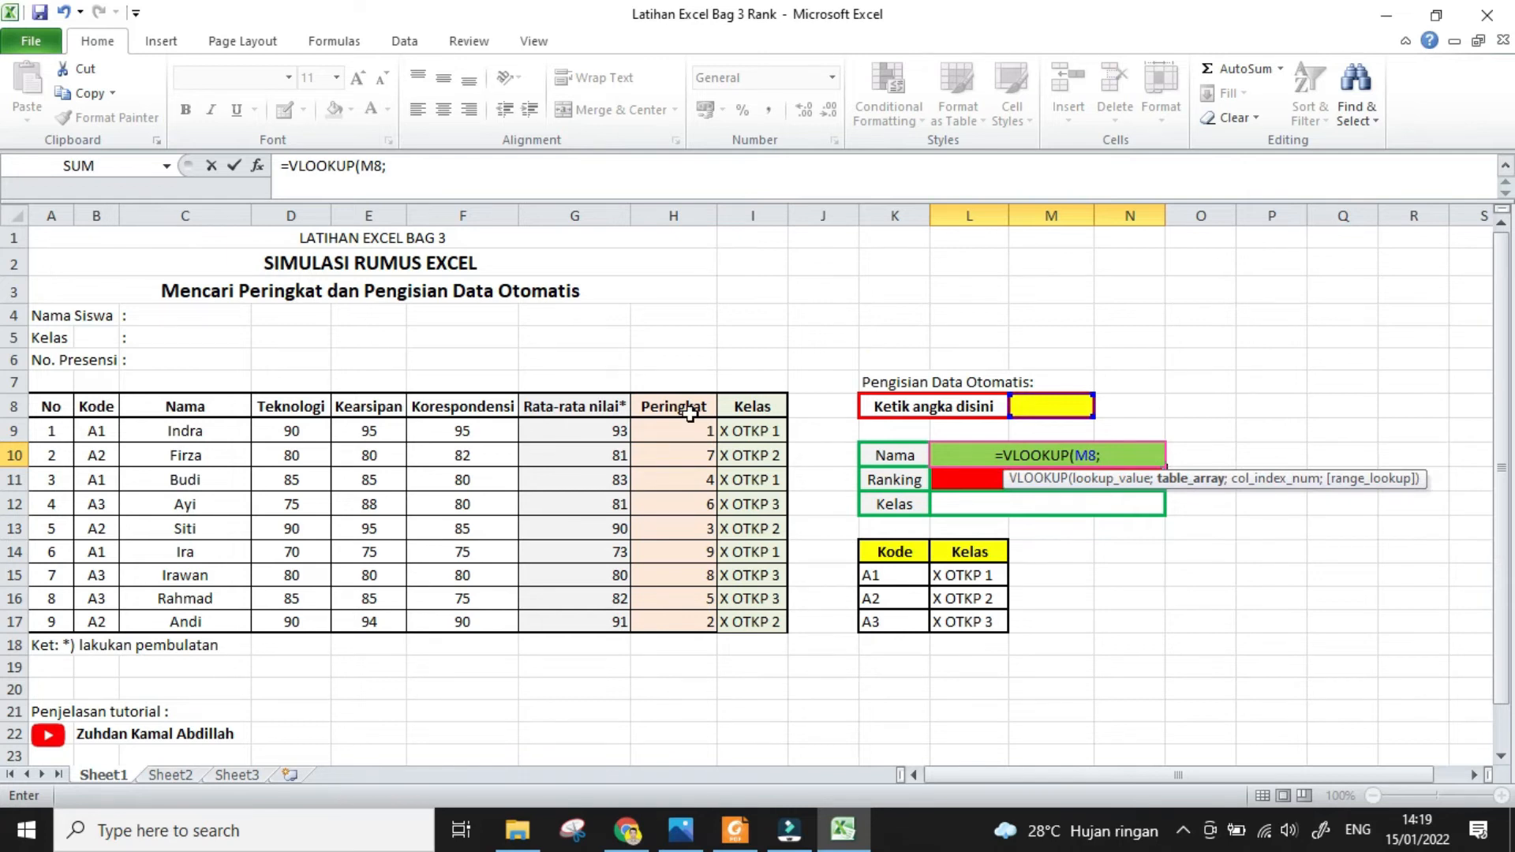
pyautogui.write('t')
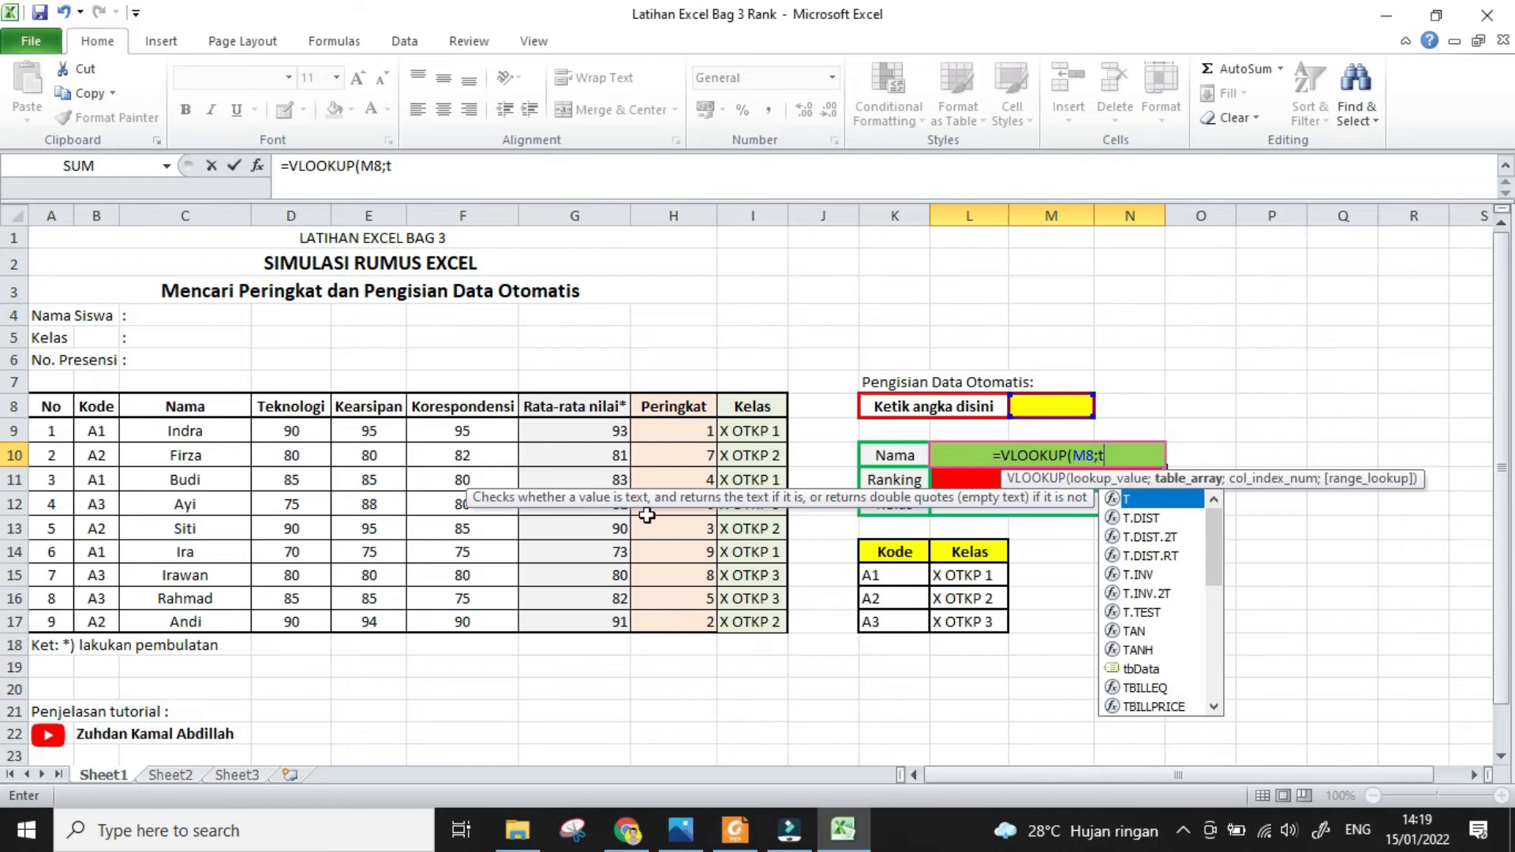
pyautogui.write('b')
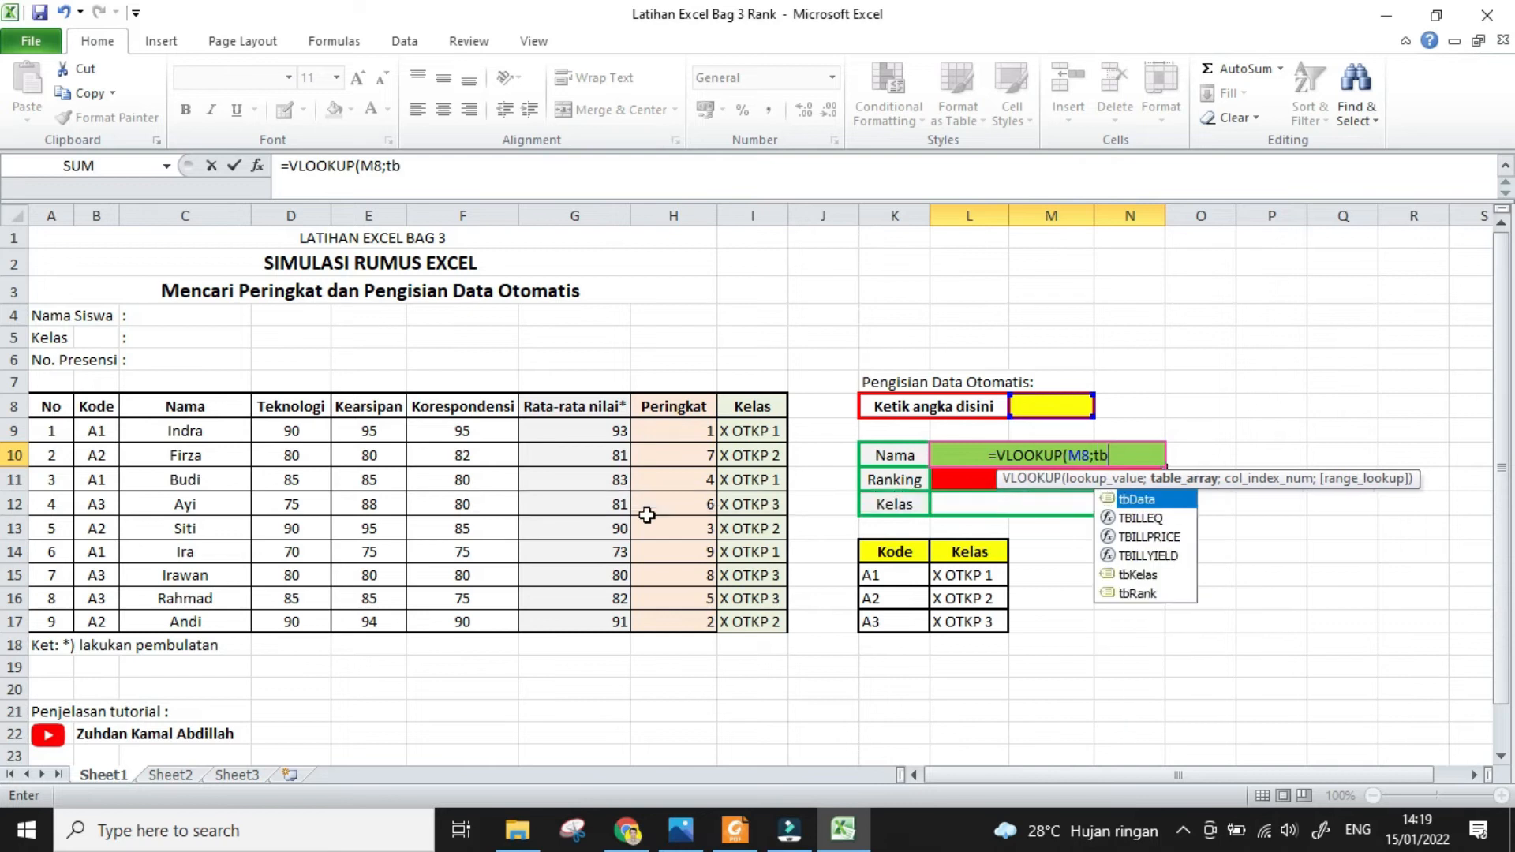
pyautogui.doubleClick(1151, 498)
pyautogui.write(';')
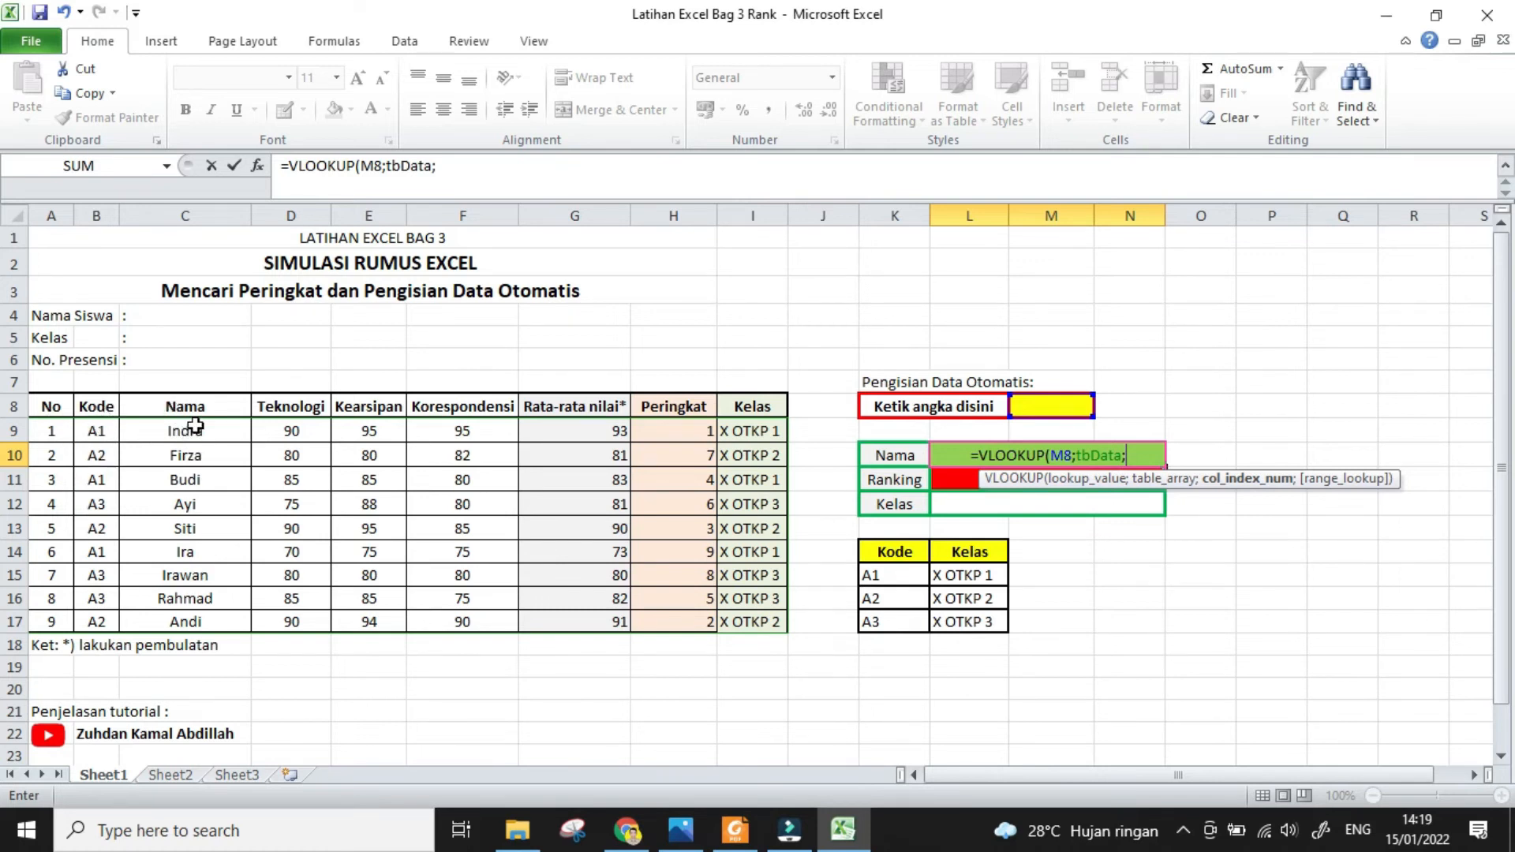
pyautogui.write('3')
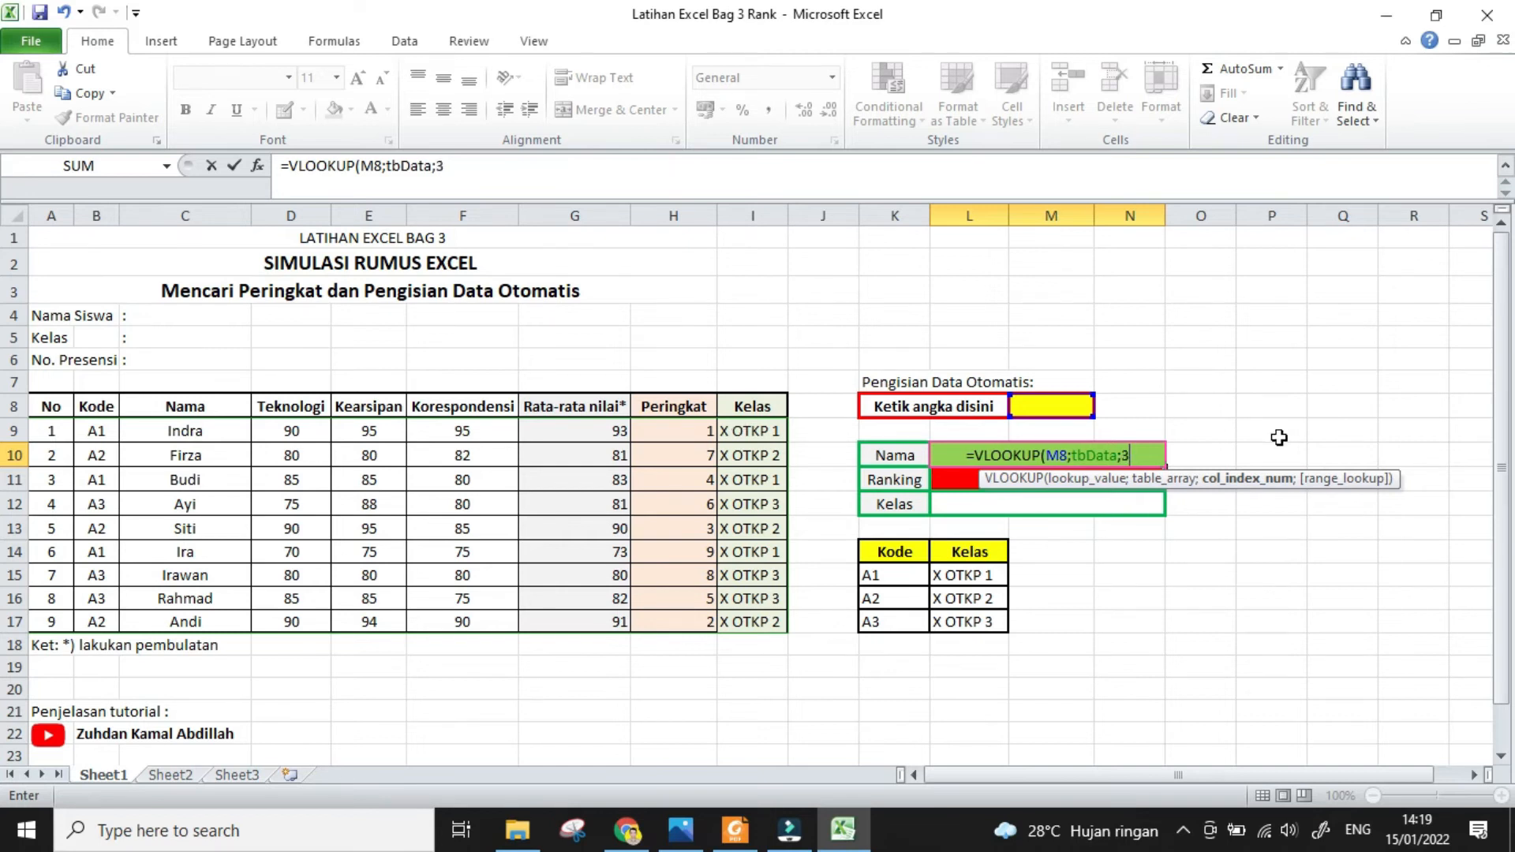
pyautogui.write(')')
pyautogui.press('Return')
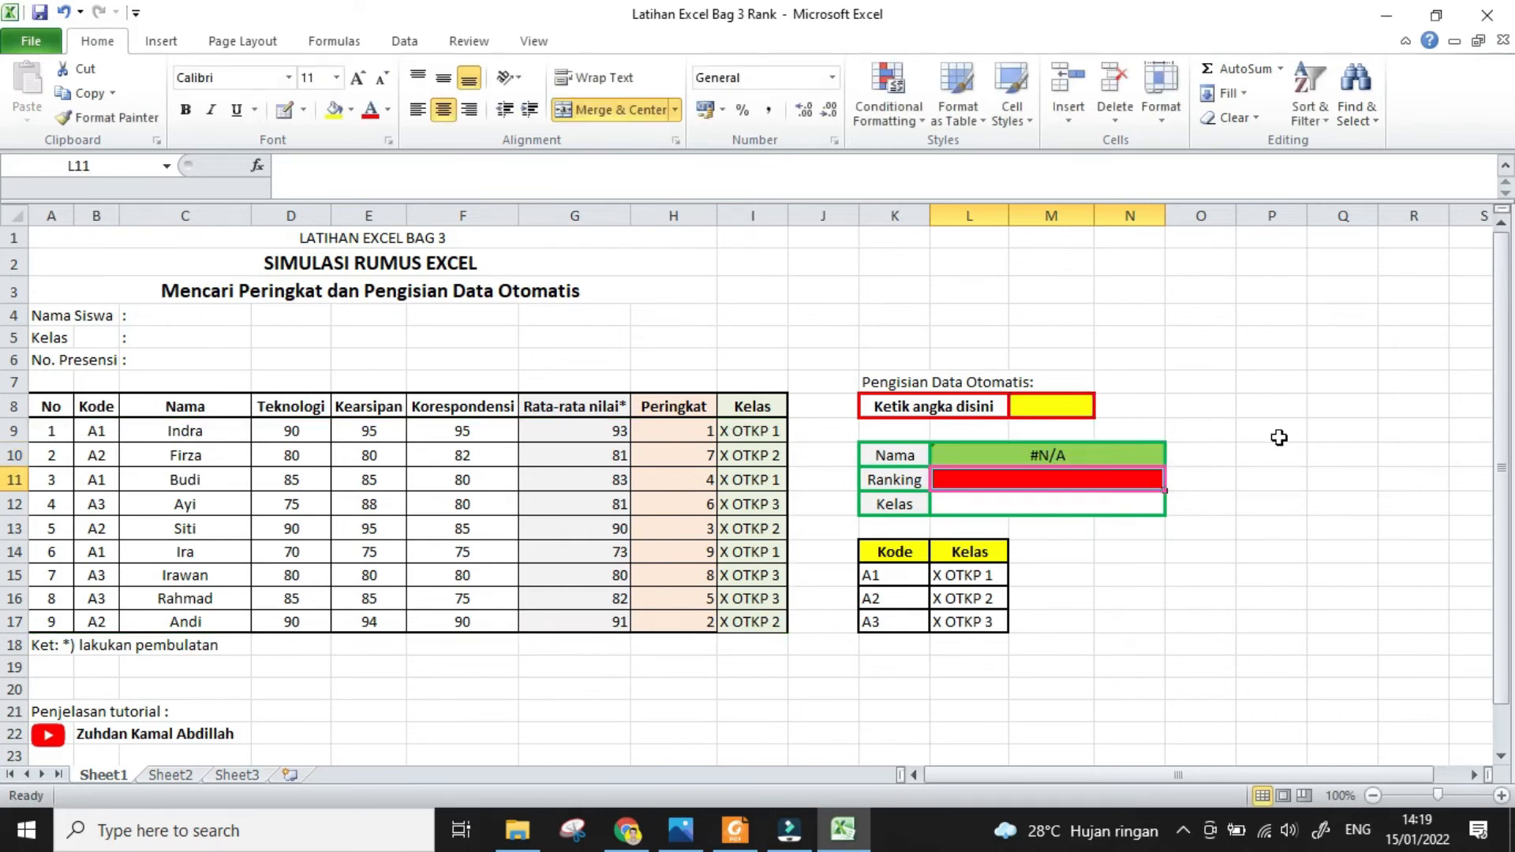
pyautogui.press('Up')
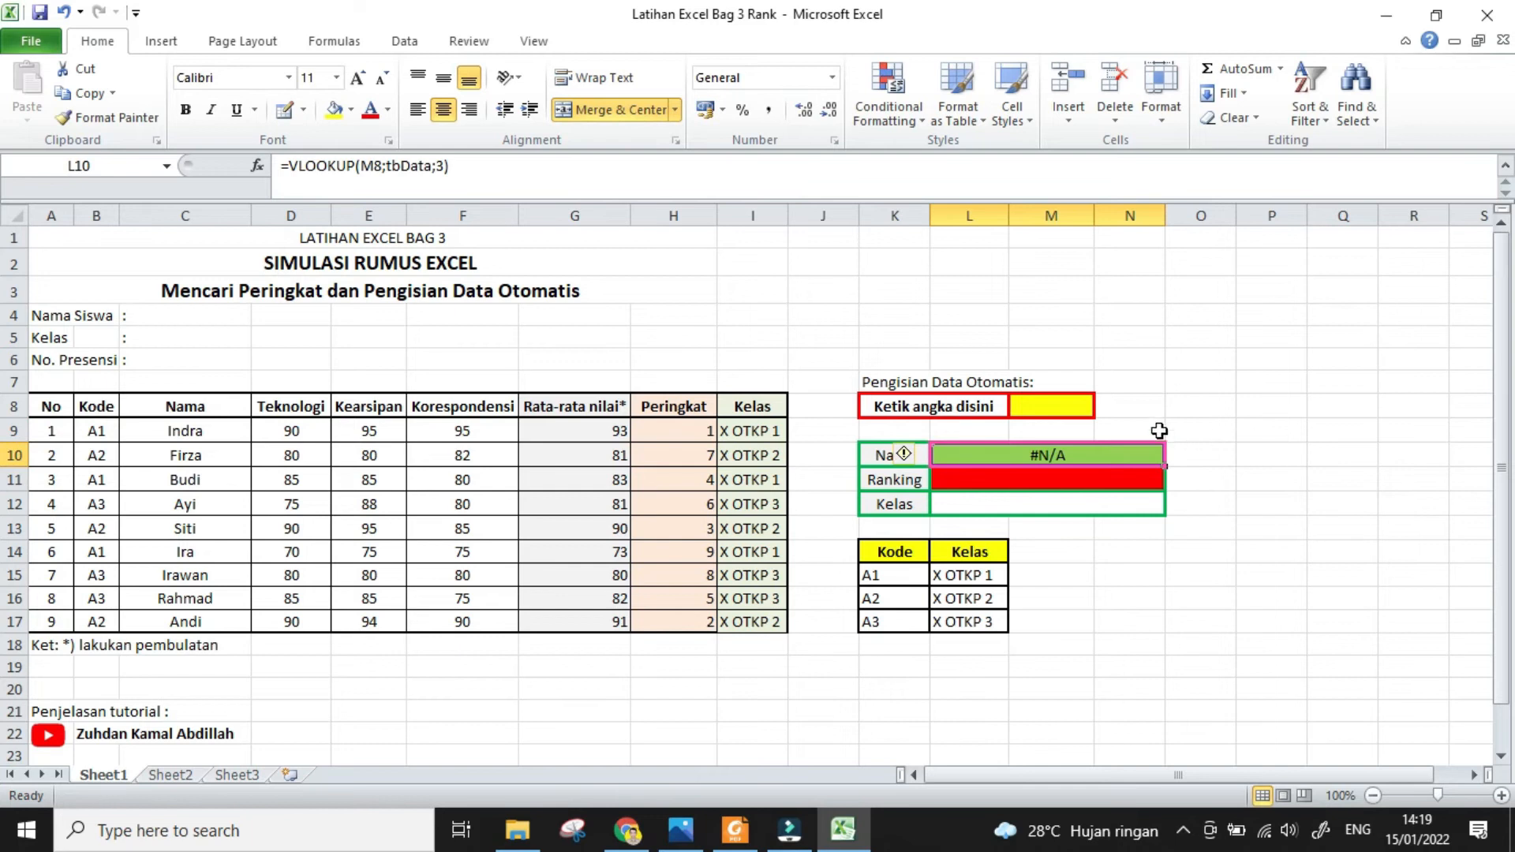
# Test the Nama lookup by entering 2 in M8 beside Ketik angka disini, and clear the cell again
pyautogui.click(1067, 403)
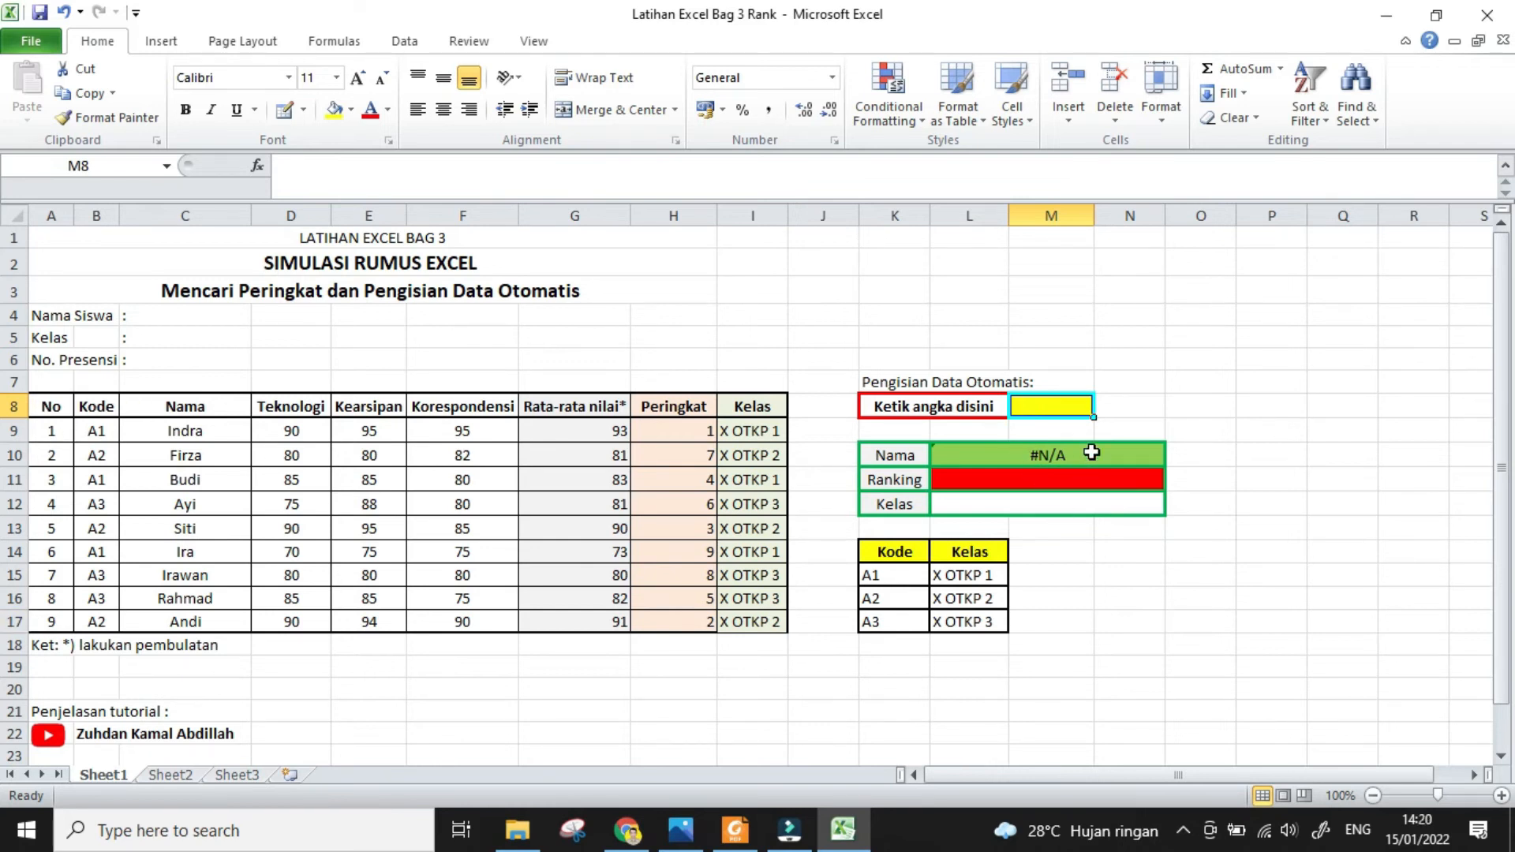
pyautogui.click(1061, 478)
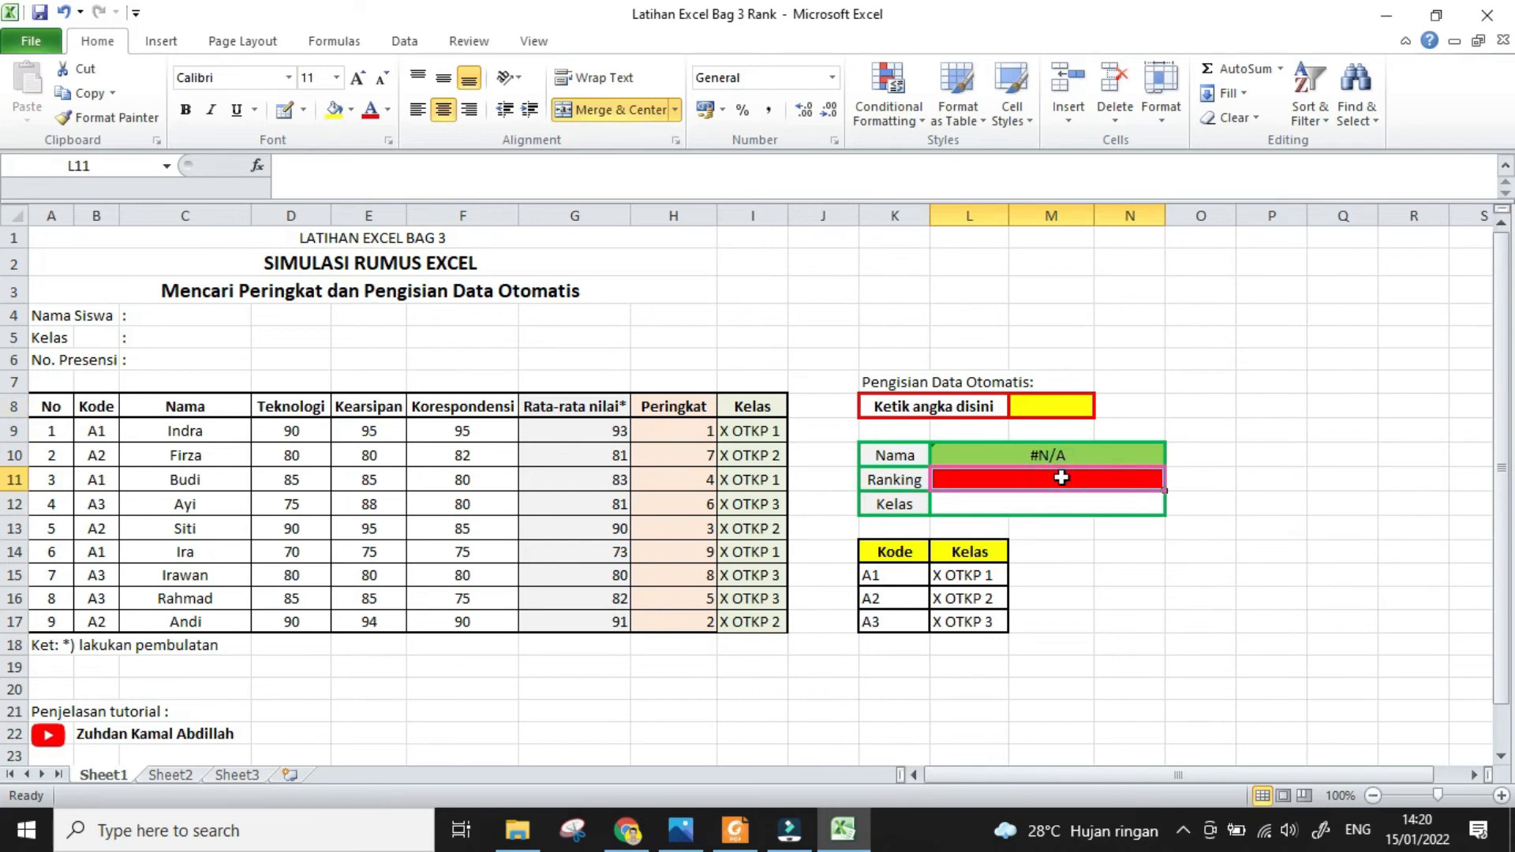
pyautogui.press('Up')
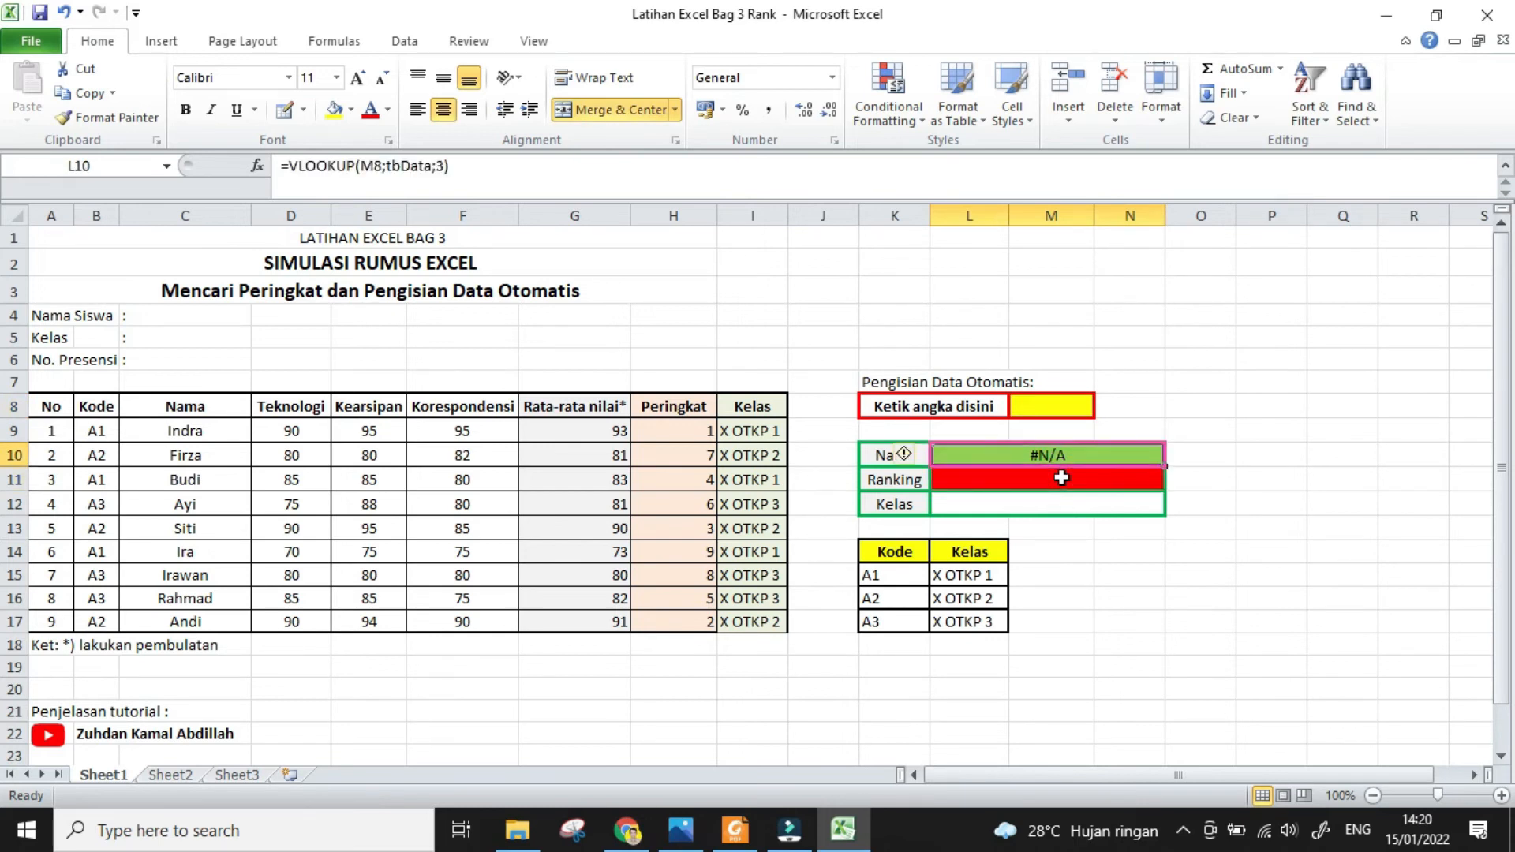
pyautogui.click(1042, 403)
pyautogui.press('Return')
pyautogui.click(1041, 404)
pyautogui.write('2')
pyautogui.press('Return')
pyautogui.click(1042, 404)
pyautogui.press('Delete')
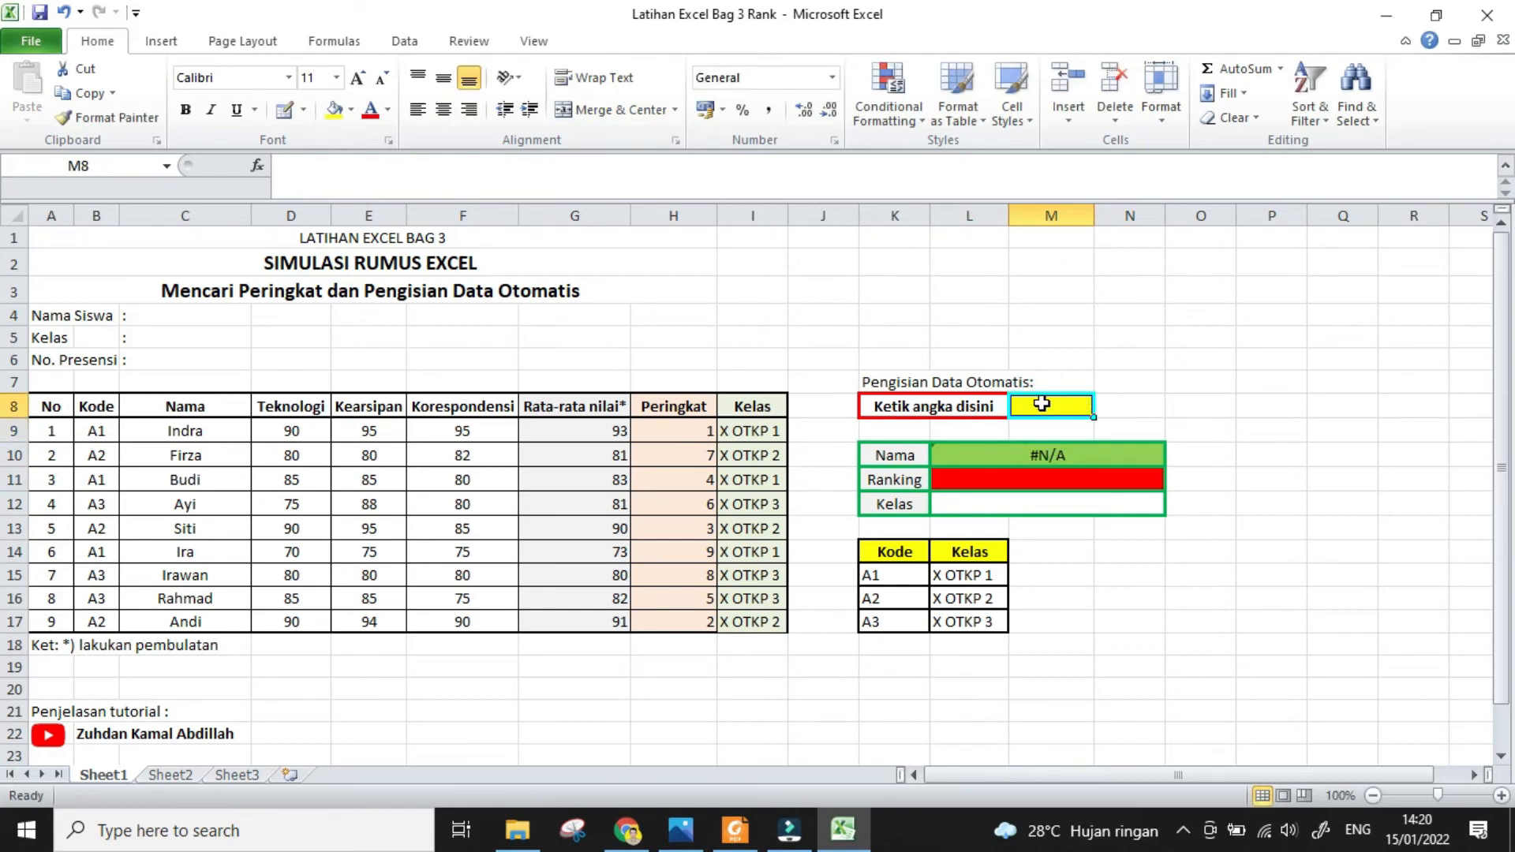
# Enter a VLOOKUP formula in the Ranking cell L11 that looks up M8 in tbData and returns column 8
pyautogui.press('Down')
pyautogui.press('Down')
pyautogui.press('Down')
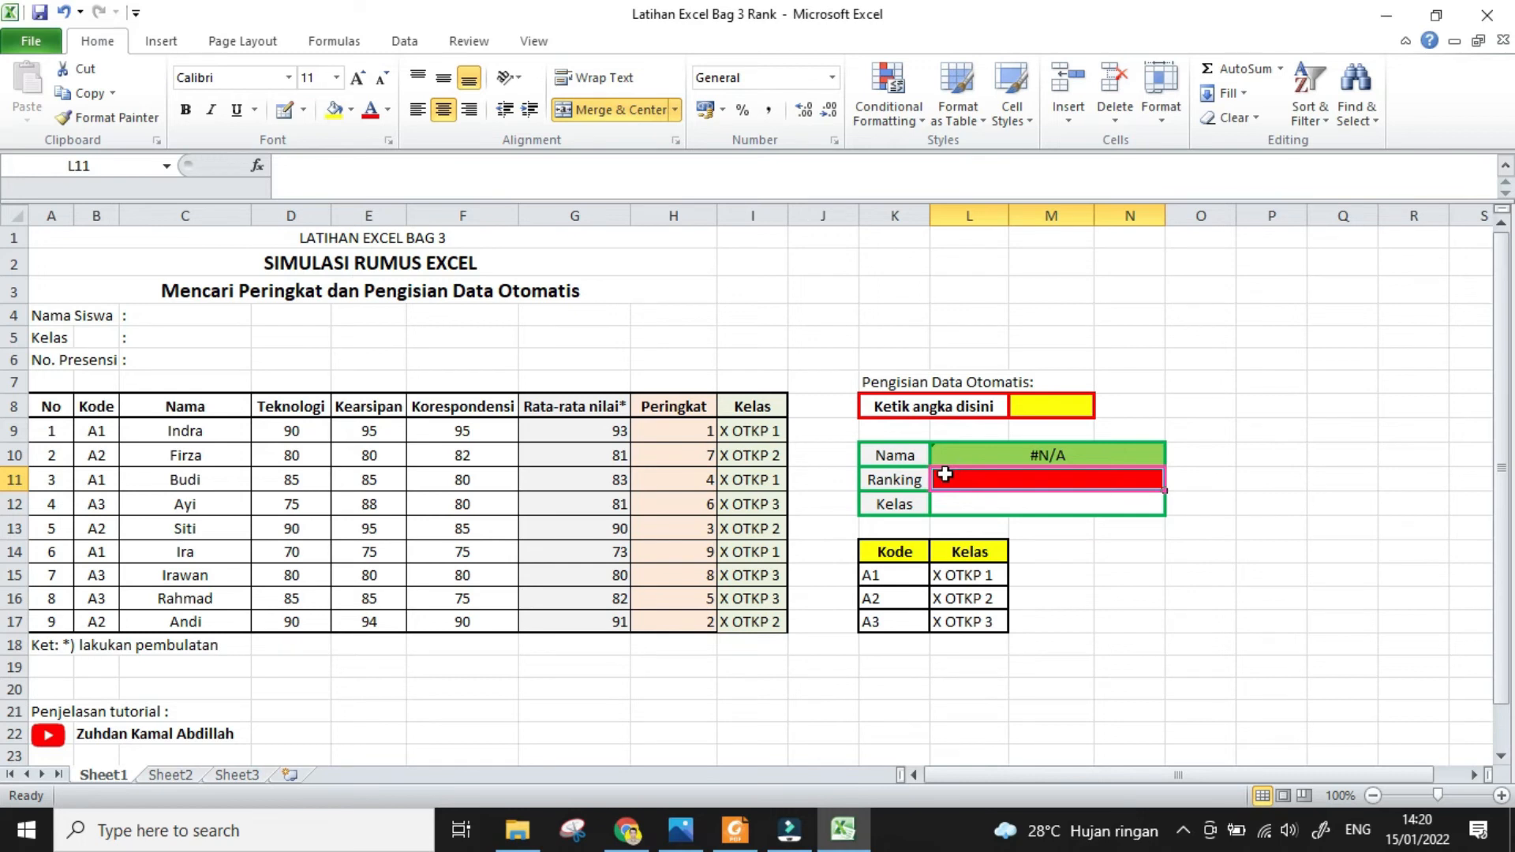
pyautogui.write('=vl')
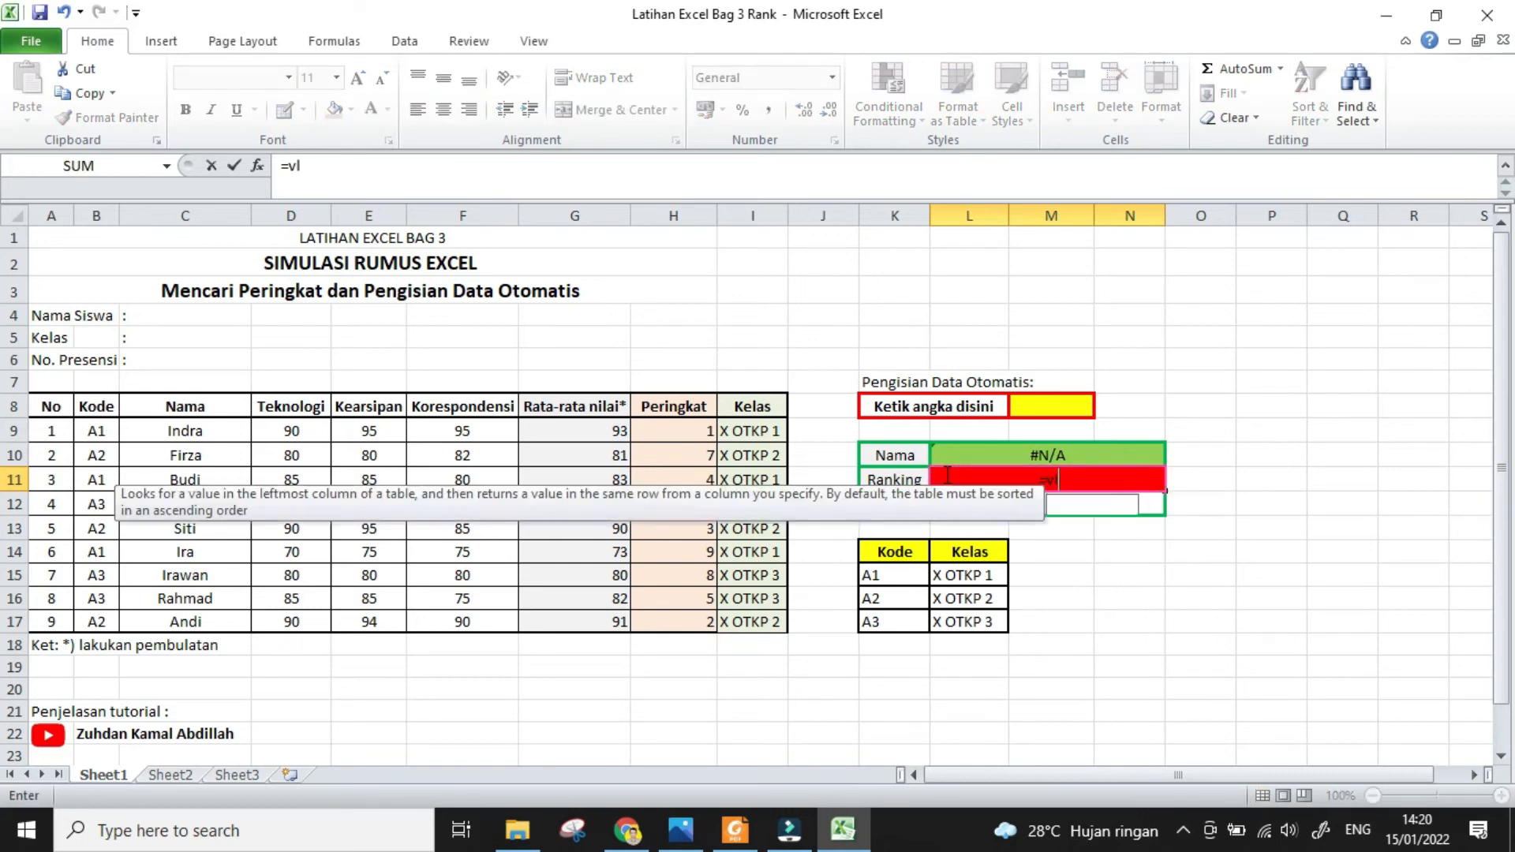
pyautogui.doubleClick(1085, 509)
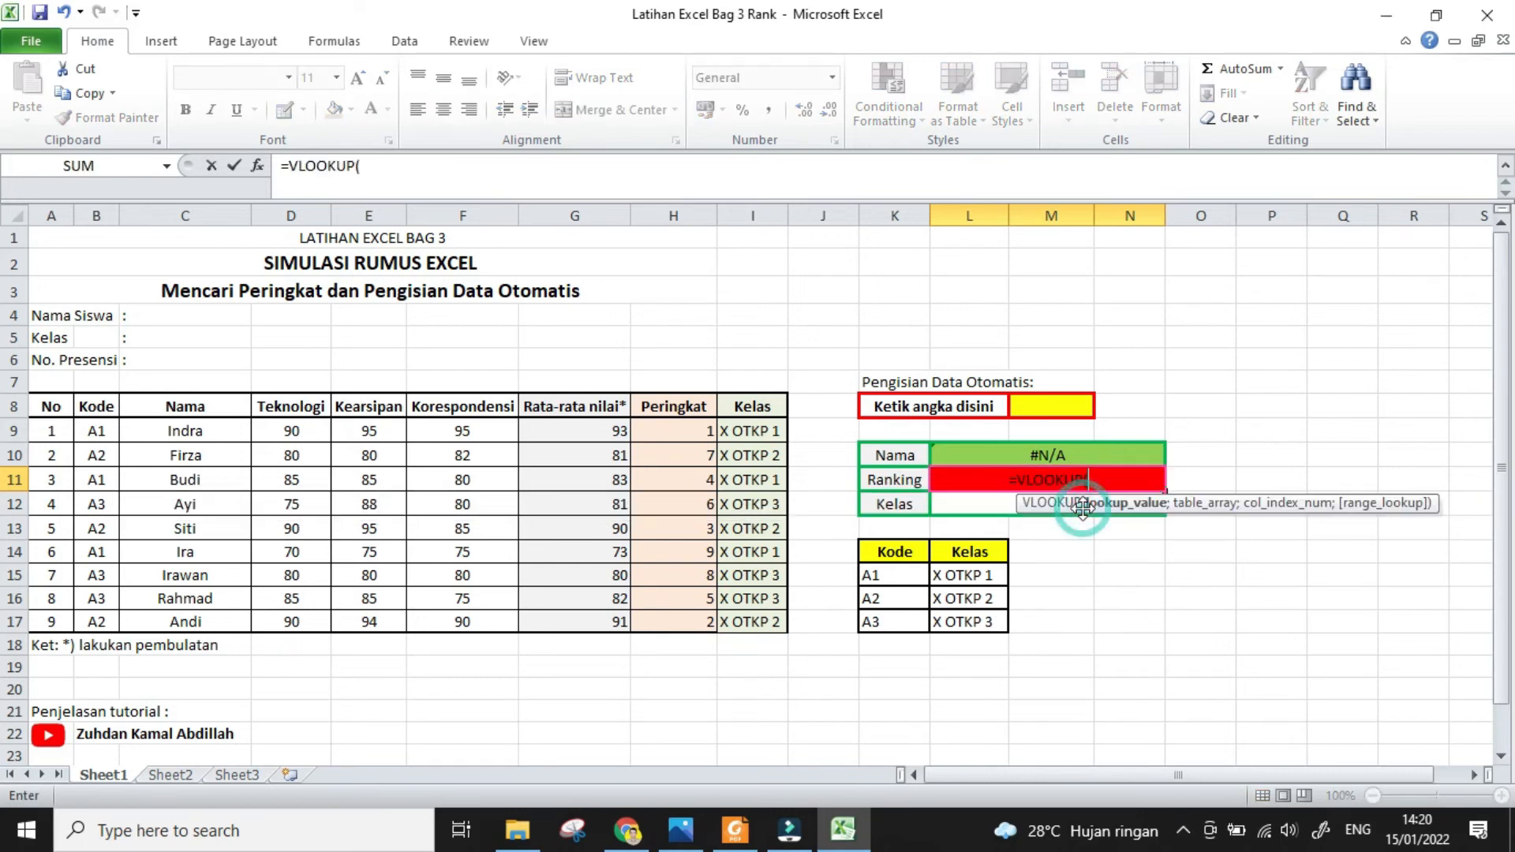
pyautogui.click(1041, 408)
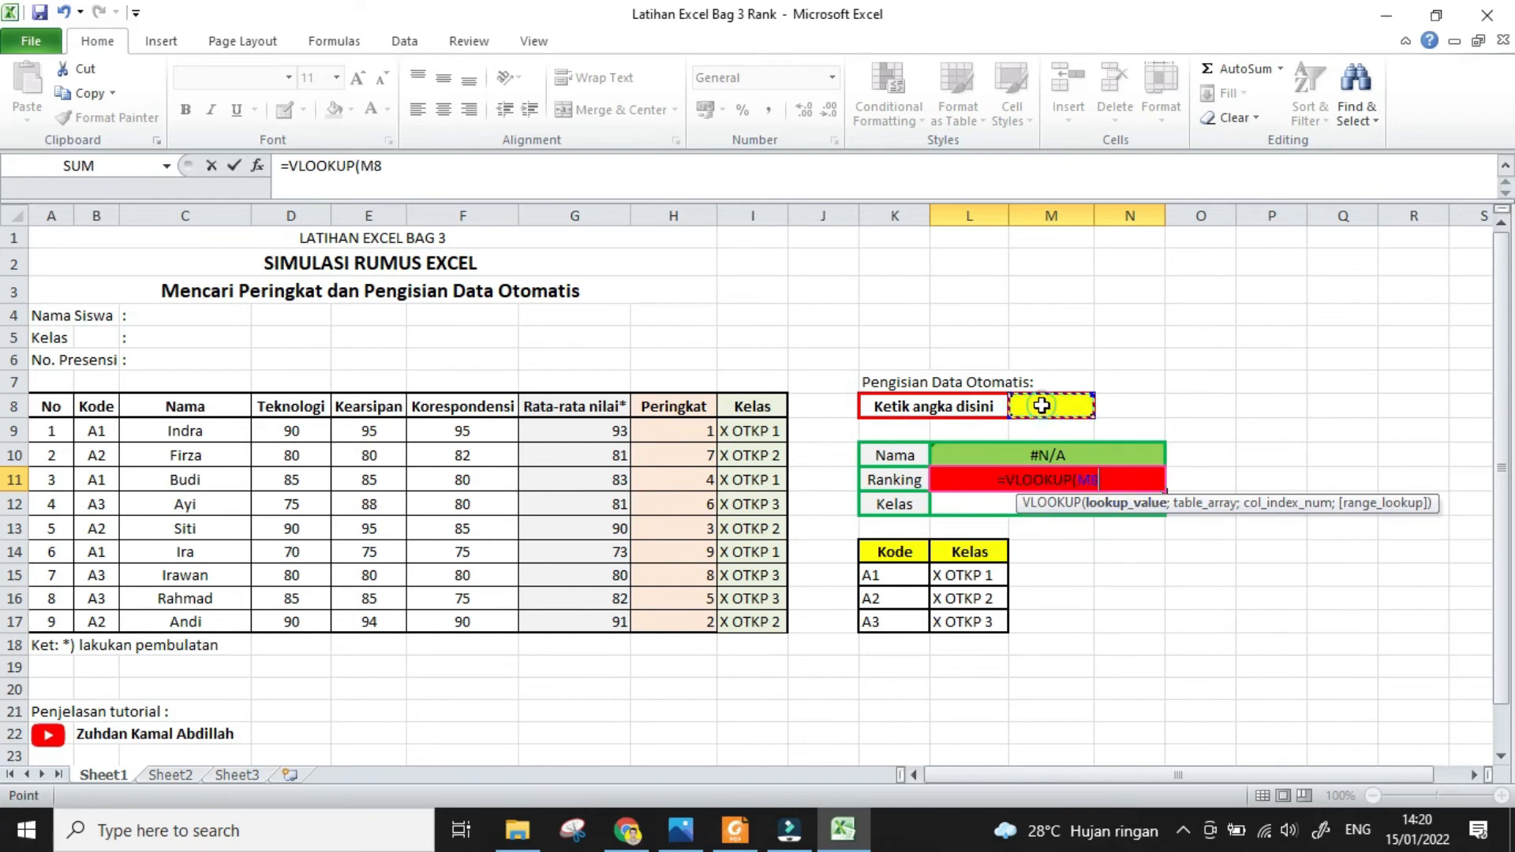
pyautogui.write(';')
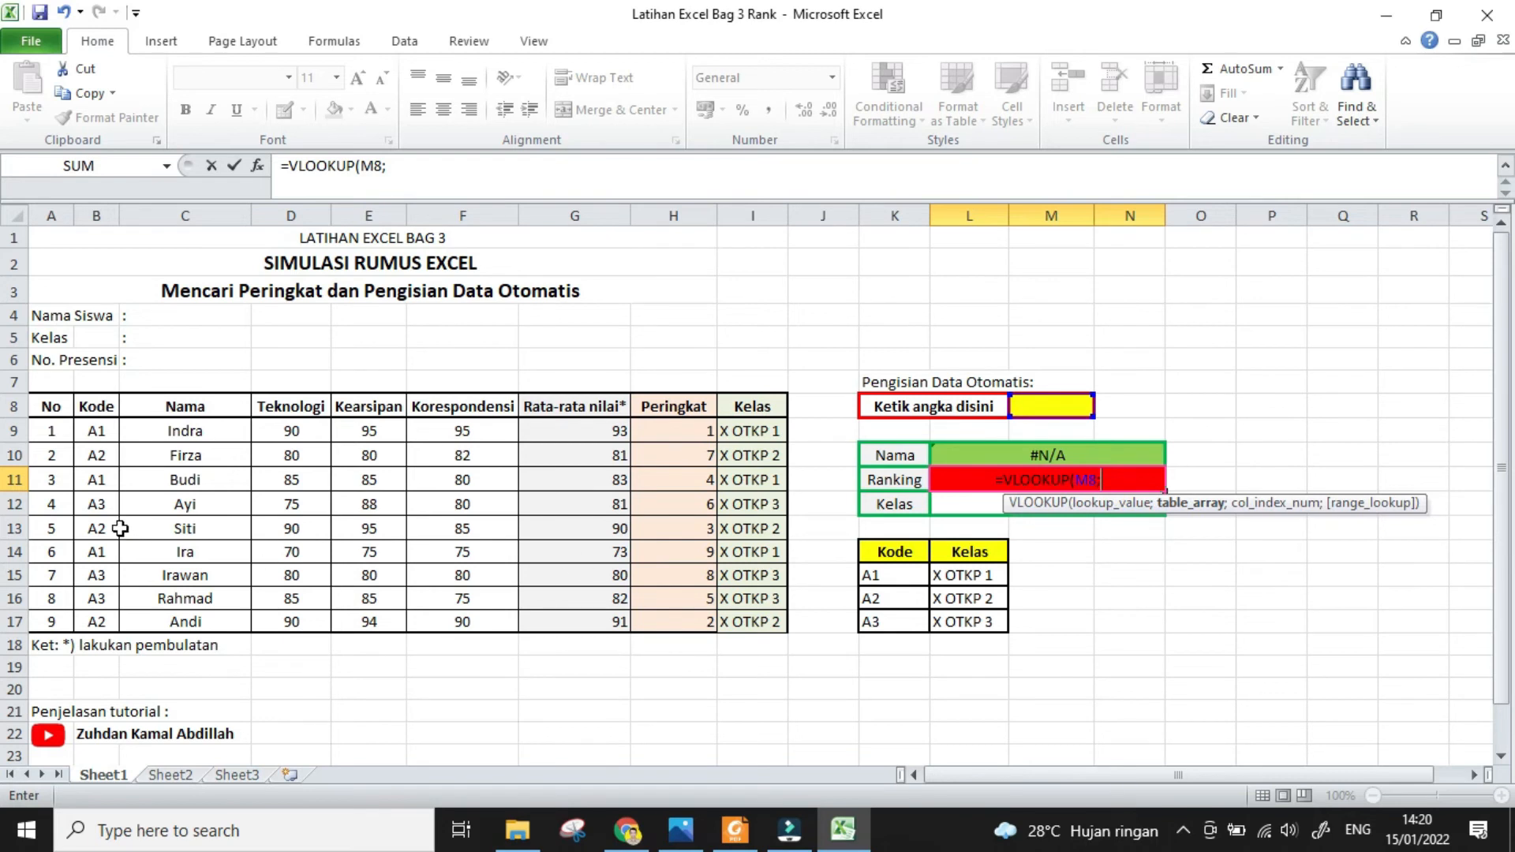
pyautogui.write('tb')
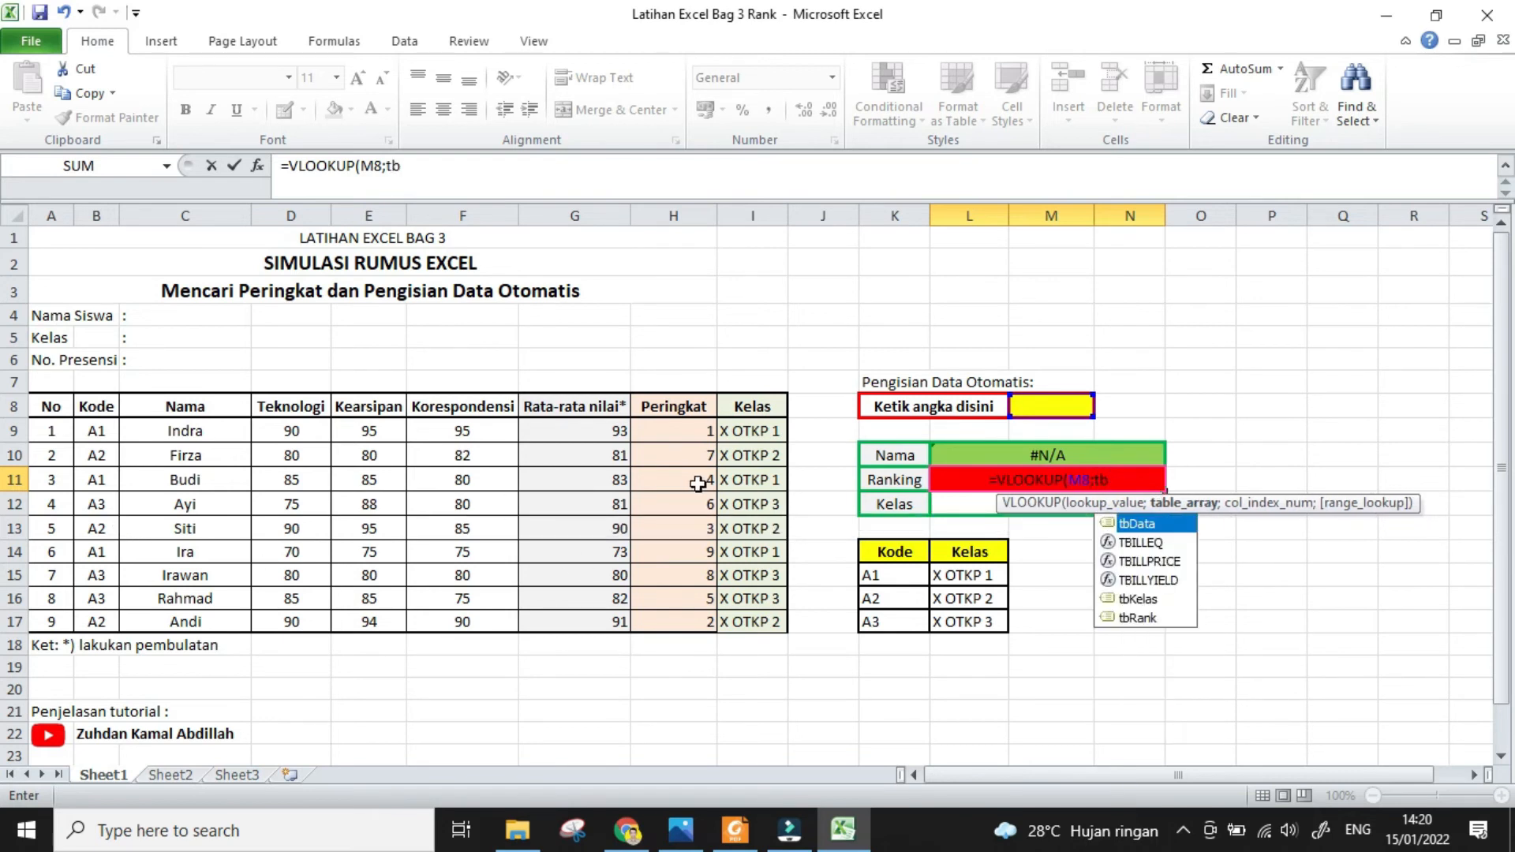
pyautogui.doubleClick(1145, 524)
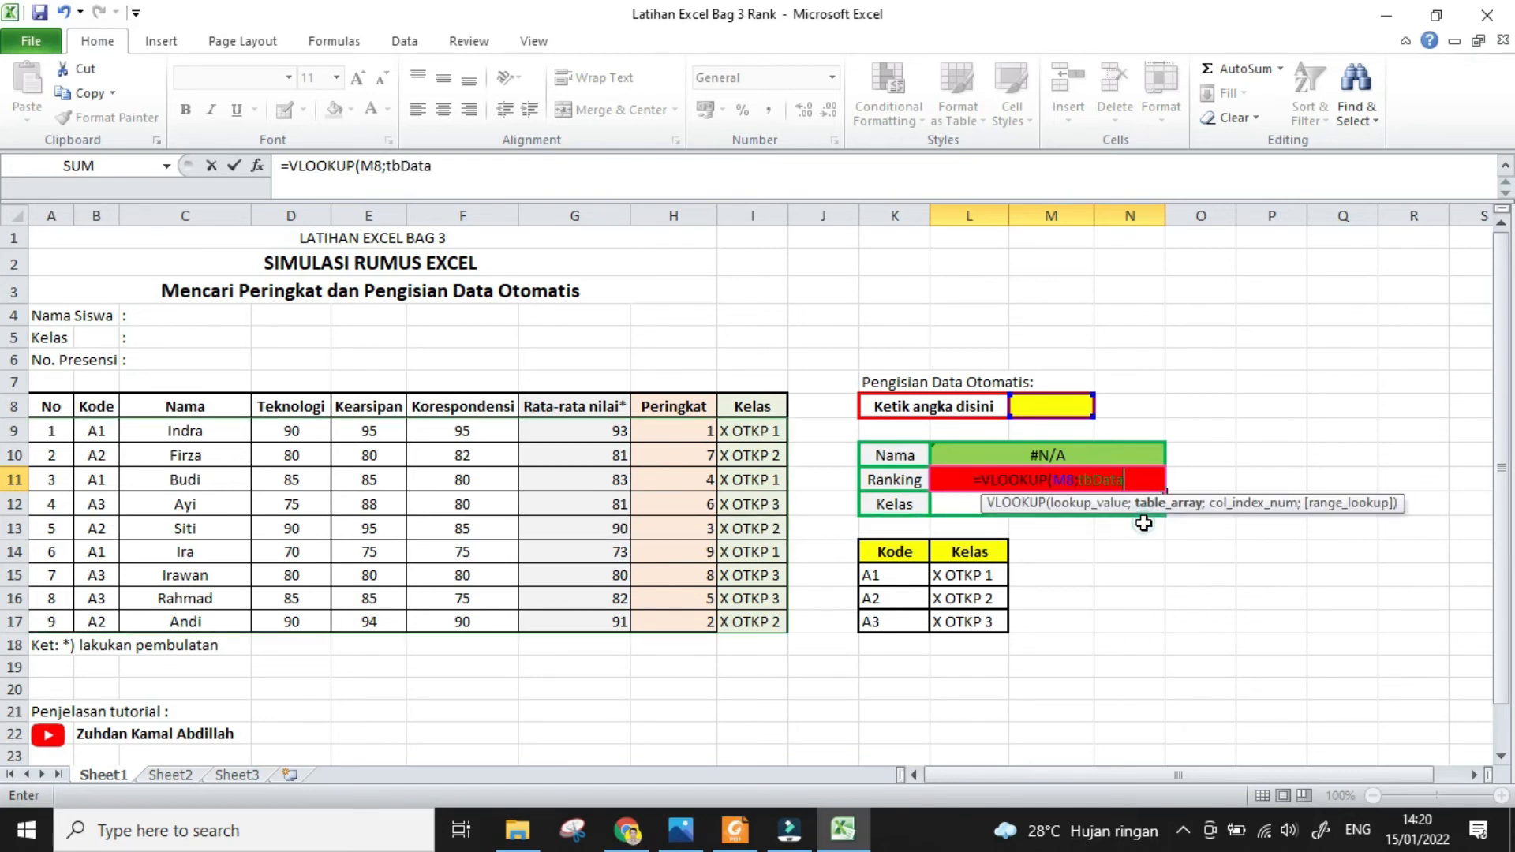
pyautogui.write(';')
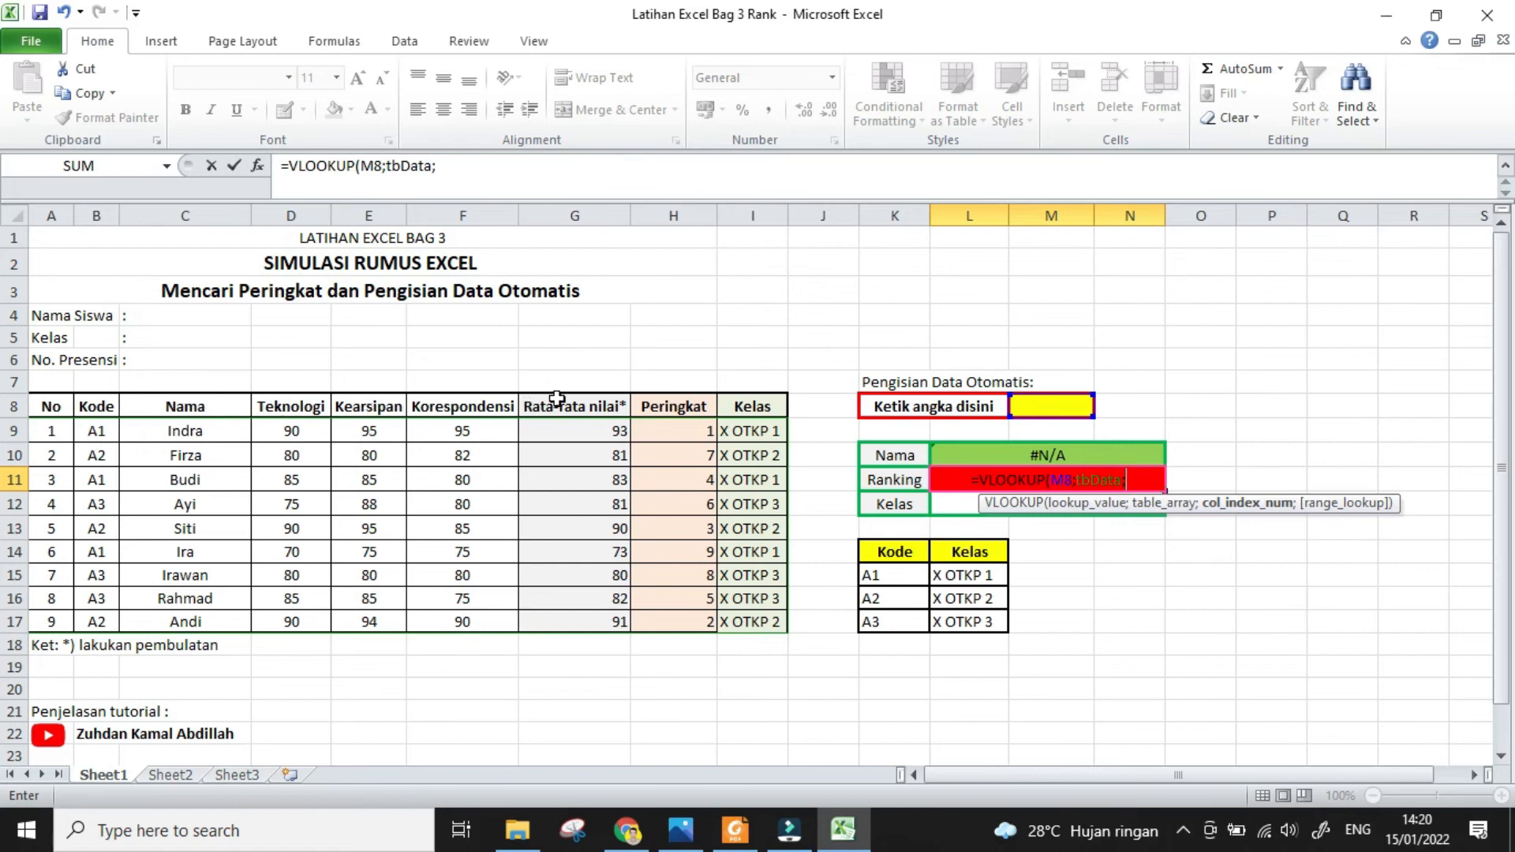
pyautogui.write('8')
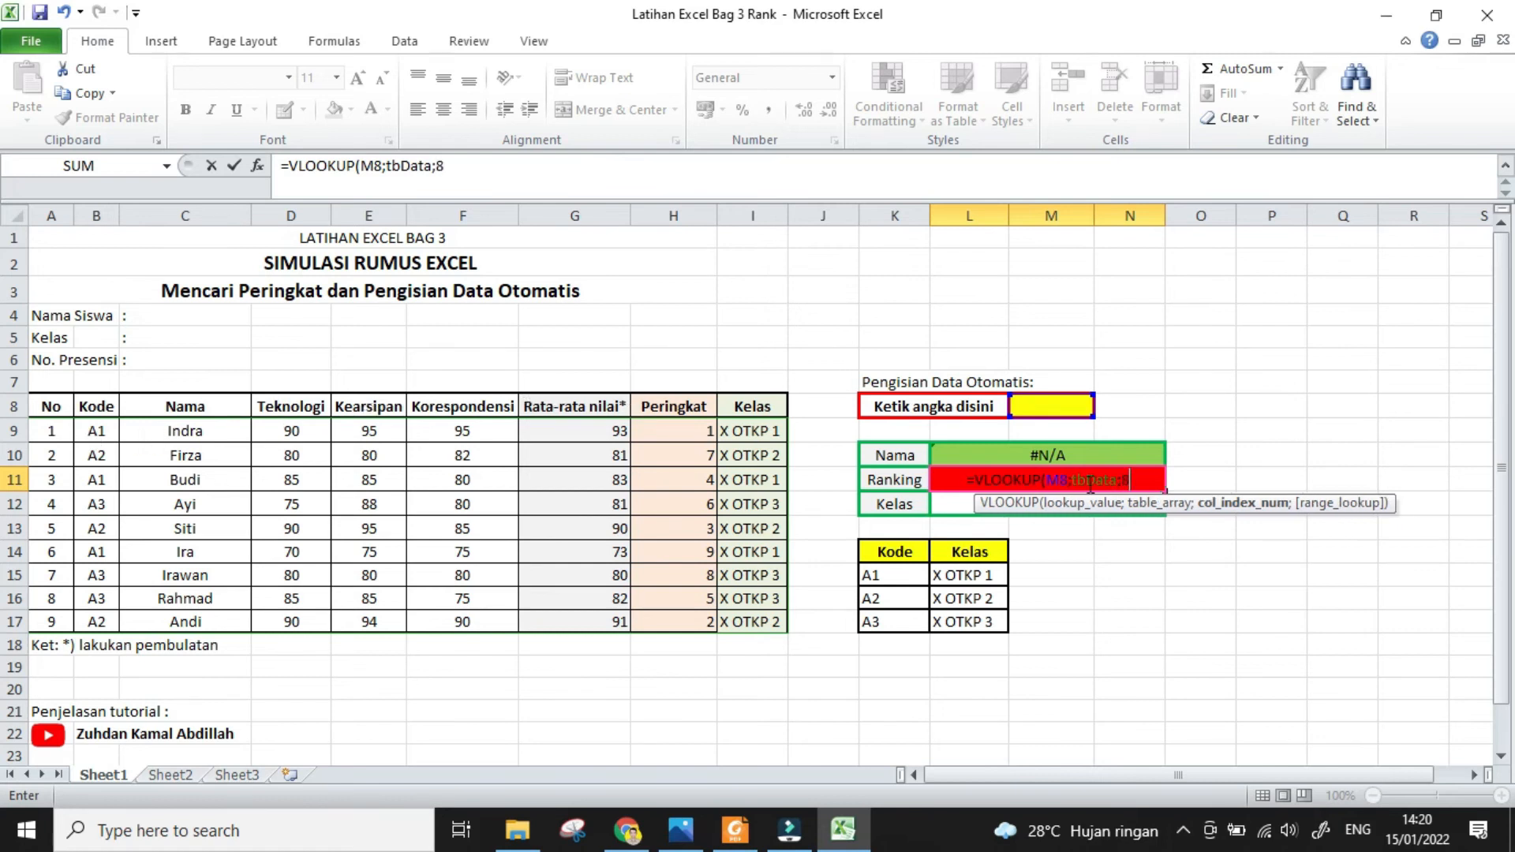
pyautogui.press('Return')
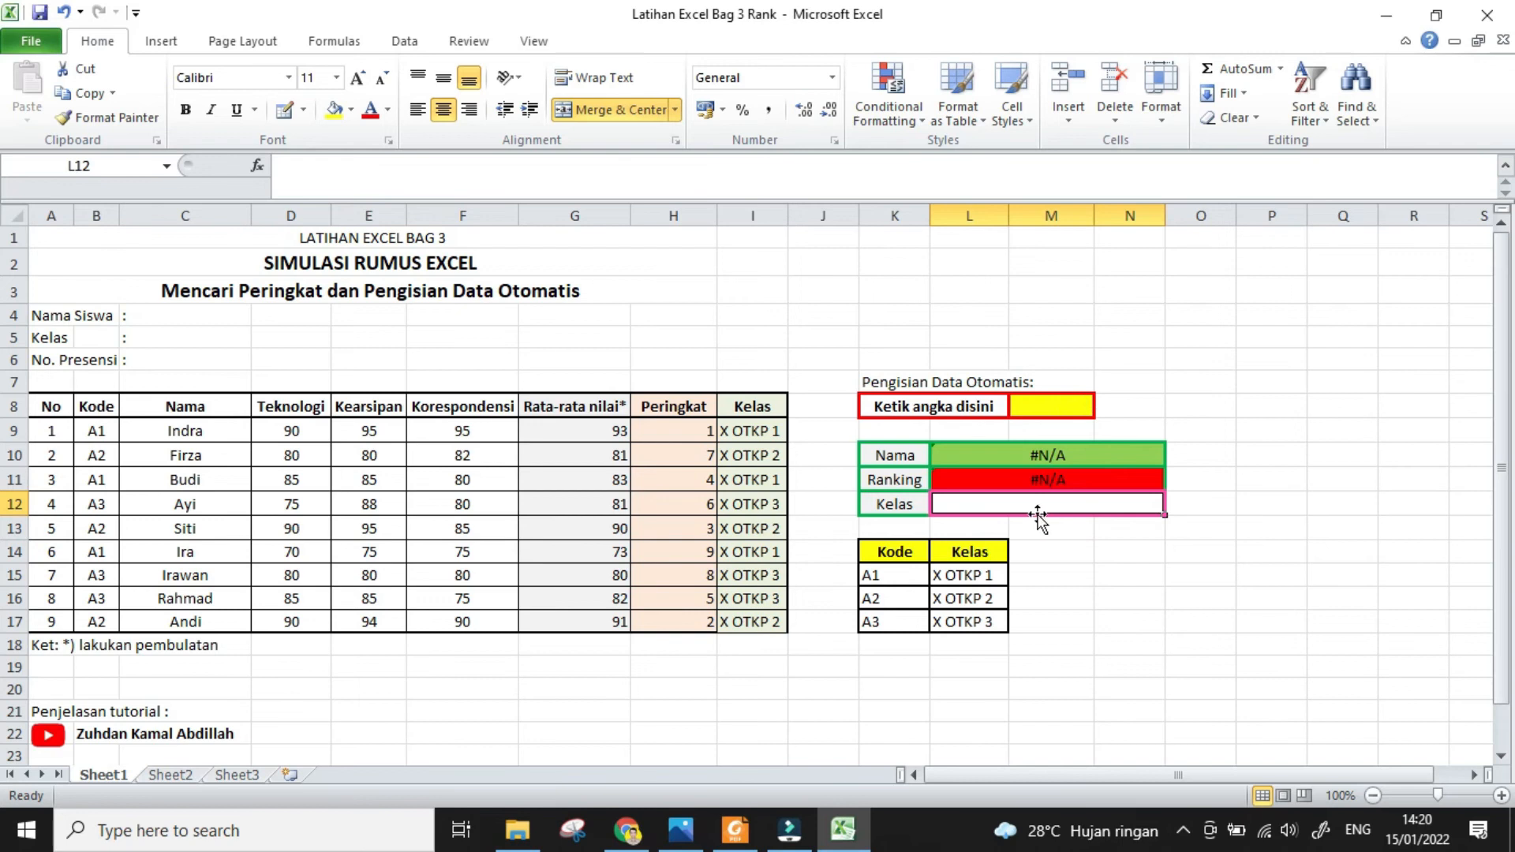
# Enter the formula =VLOOKUP(M8;tbData;9) in the Kelas result cell L12
pyautogui.write('=')
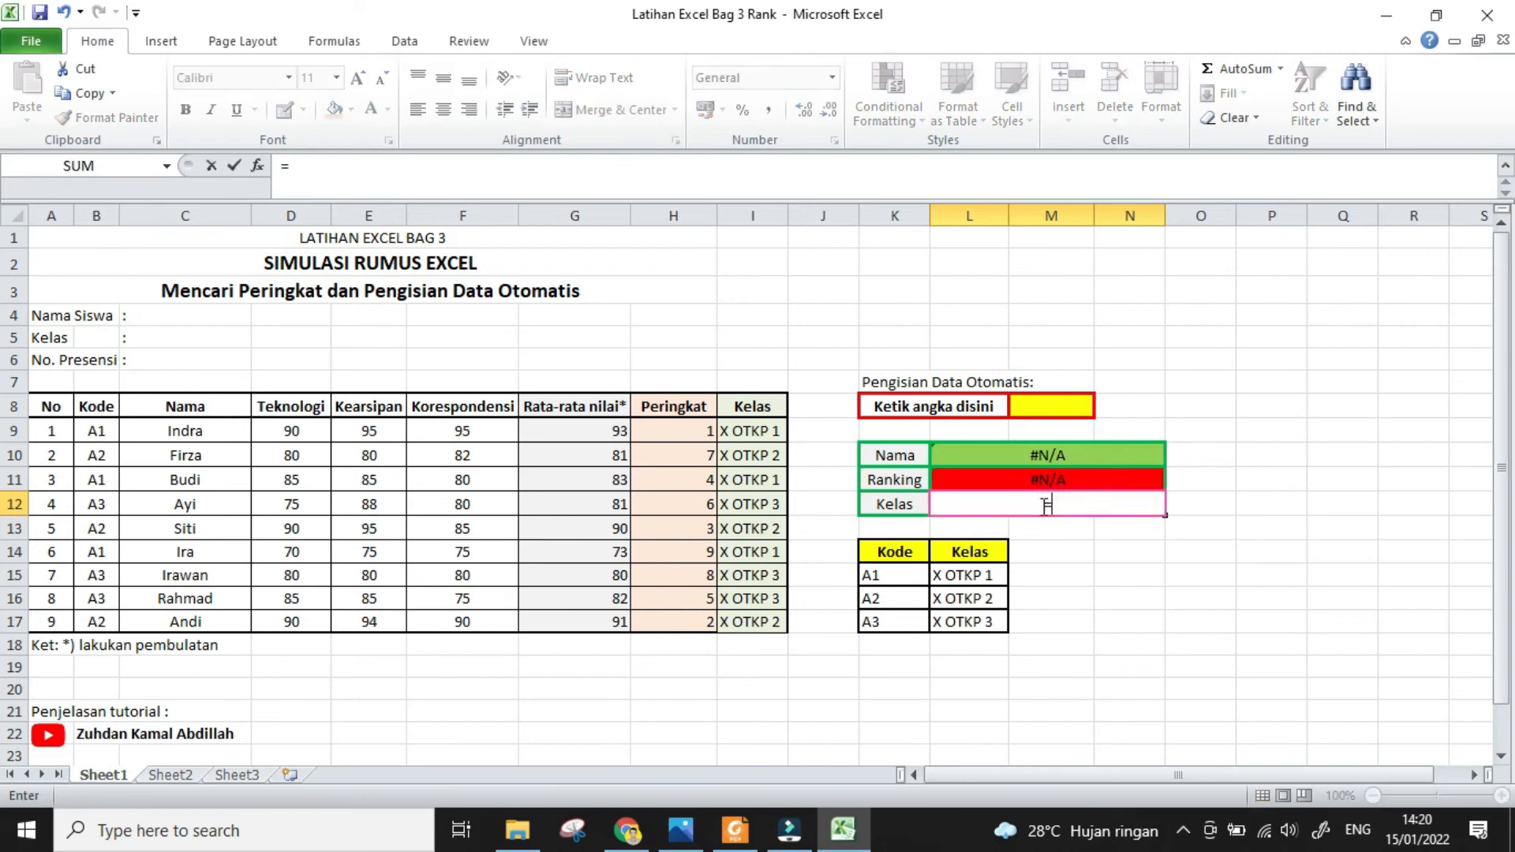
pyautogui.write('vlo')
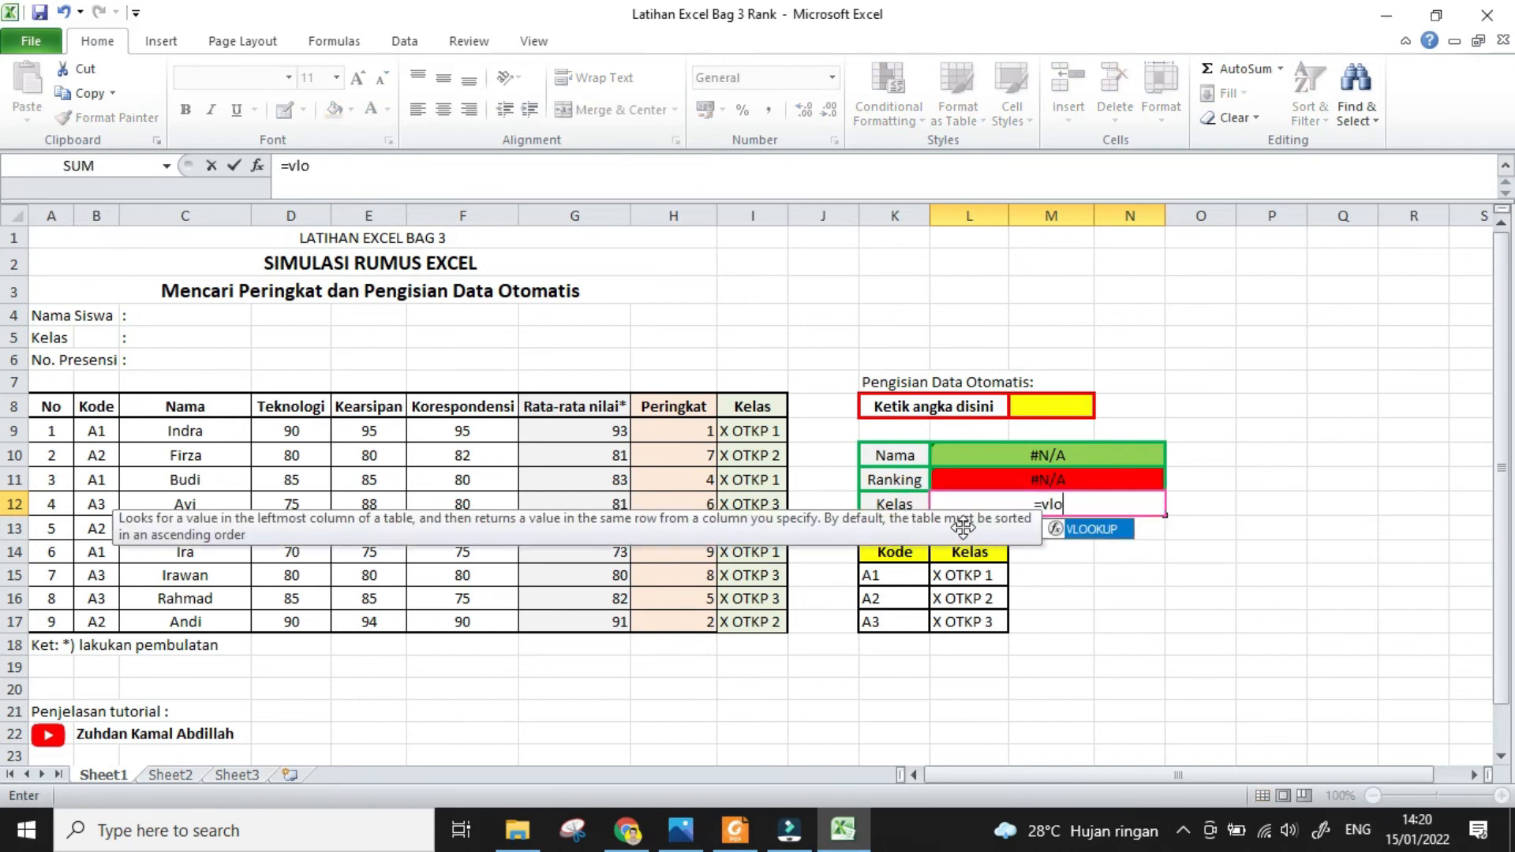
pyautogui.doubleClick(1075, 528)
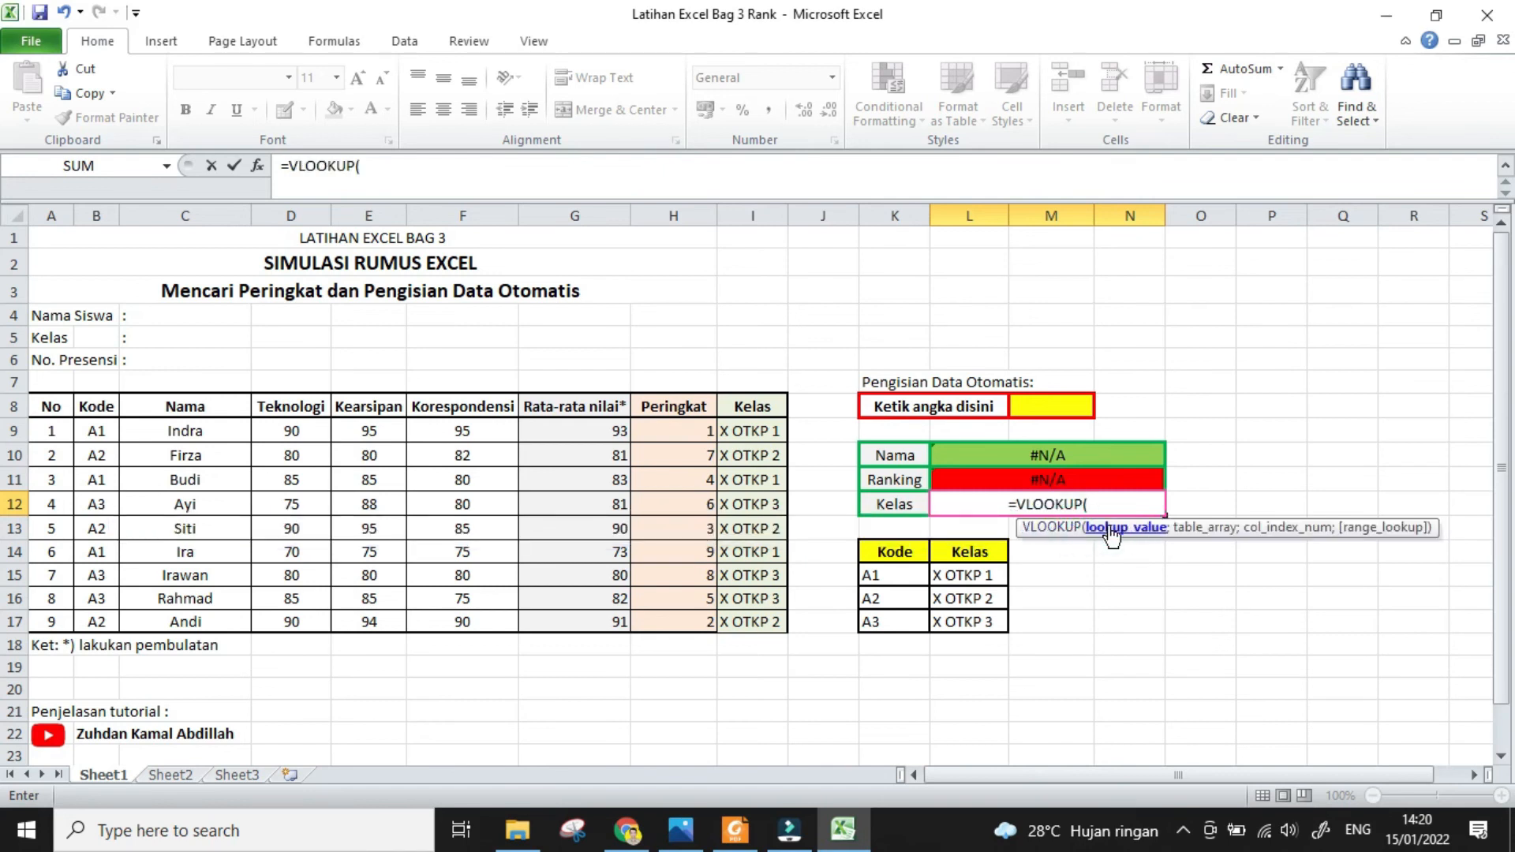
pyautogui.click(1054, 408)
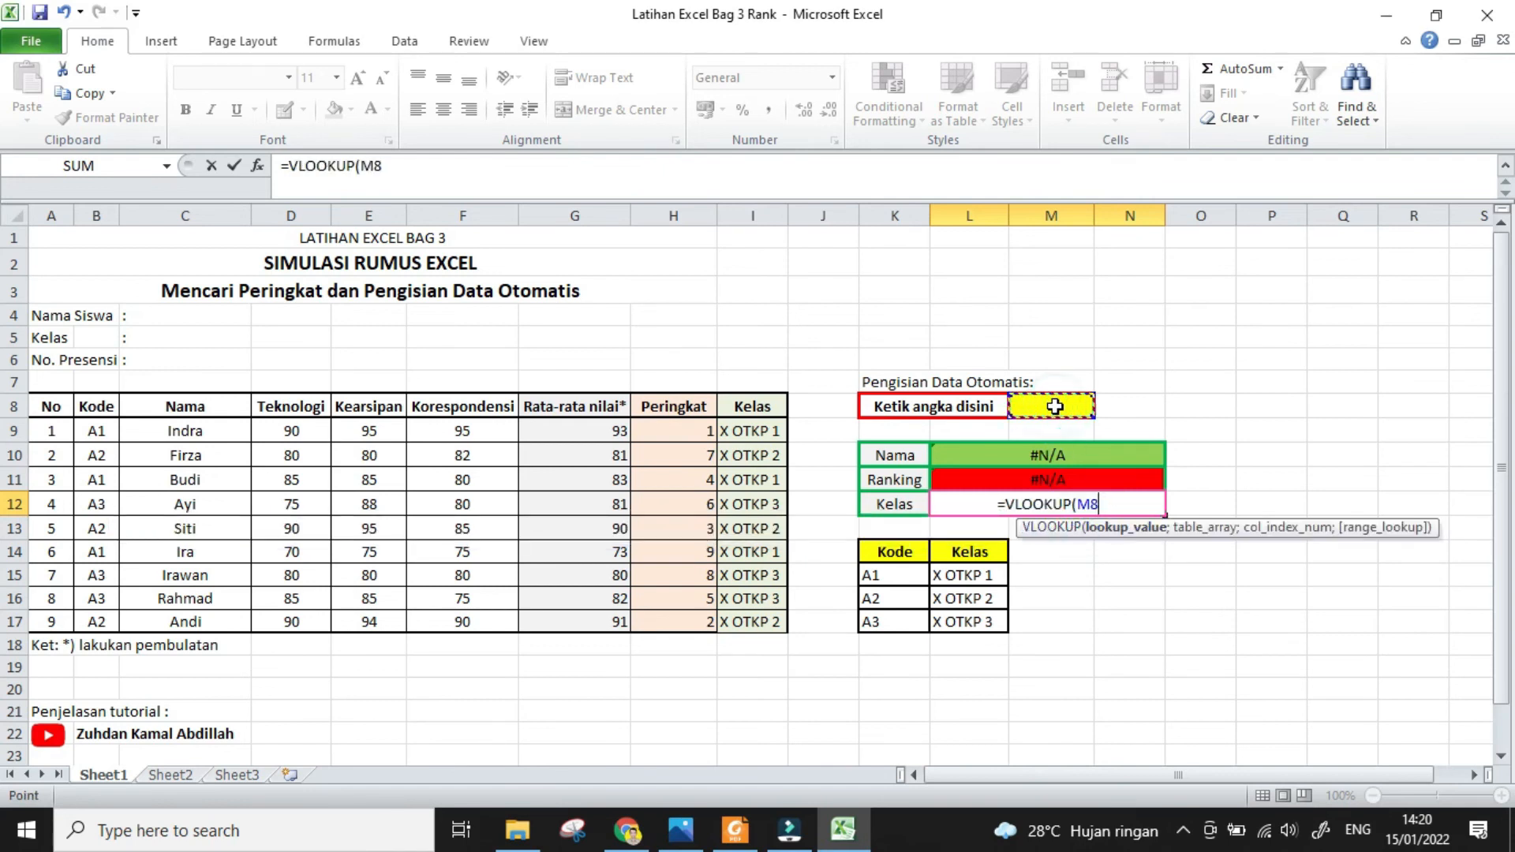
pyautogui.write(';')
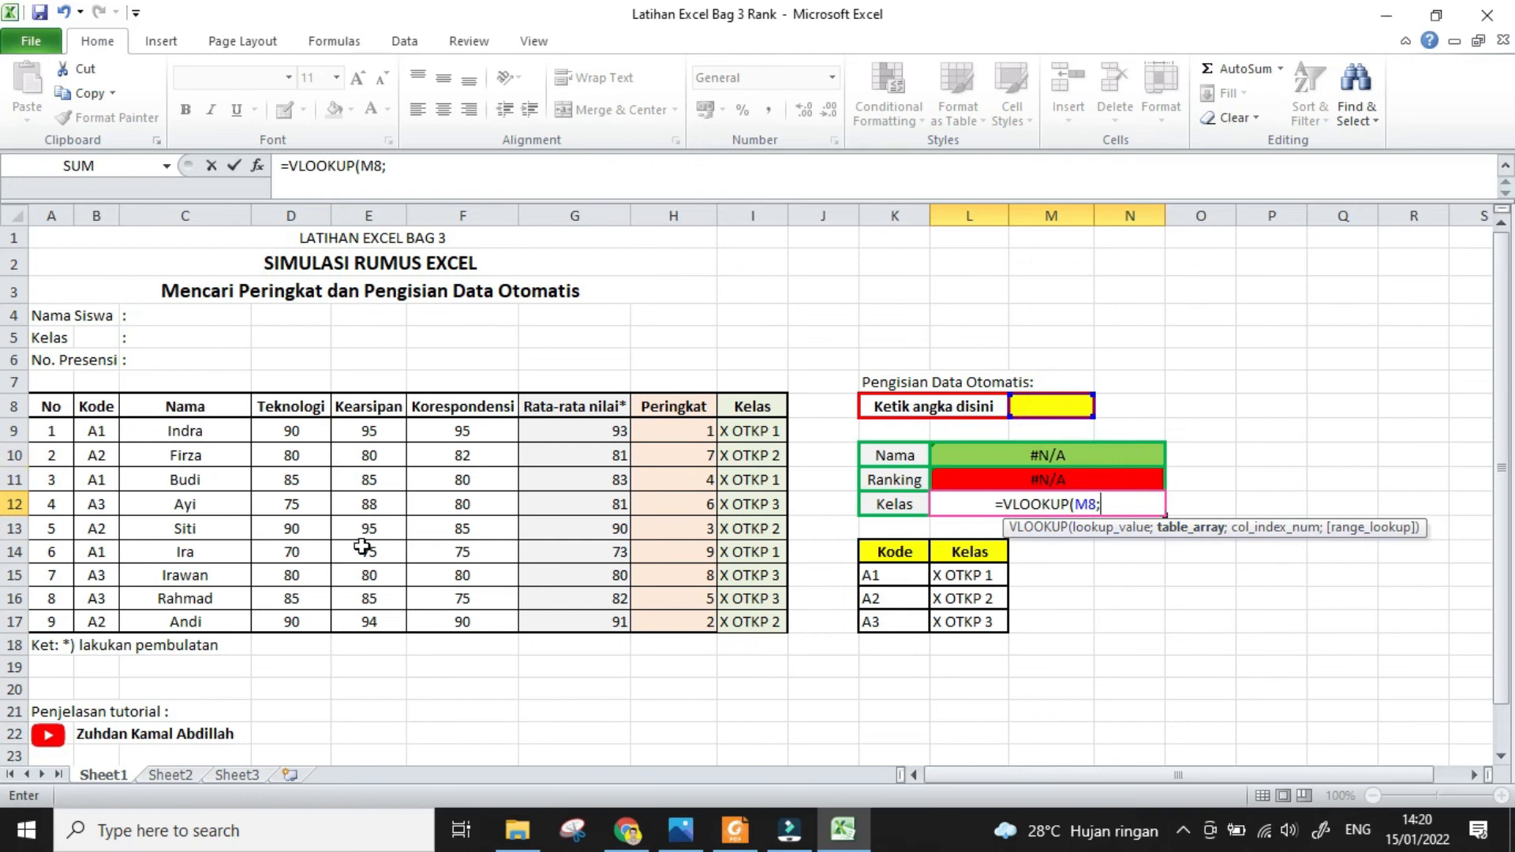
pyautogui.write('tb')
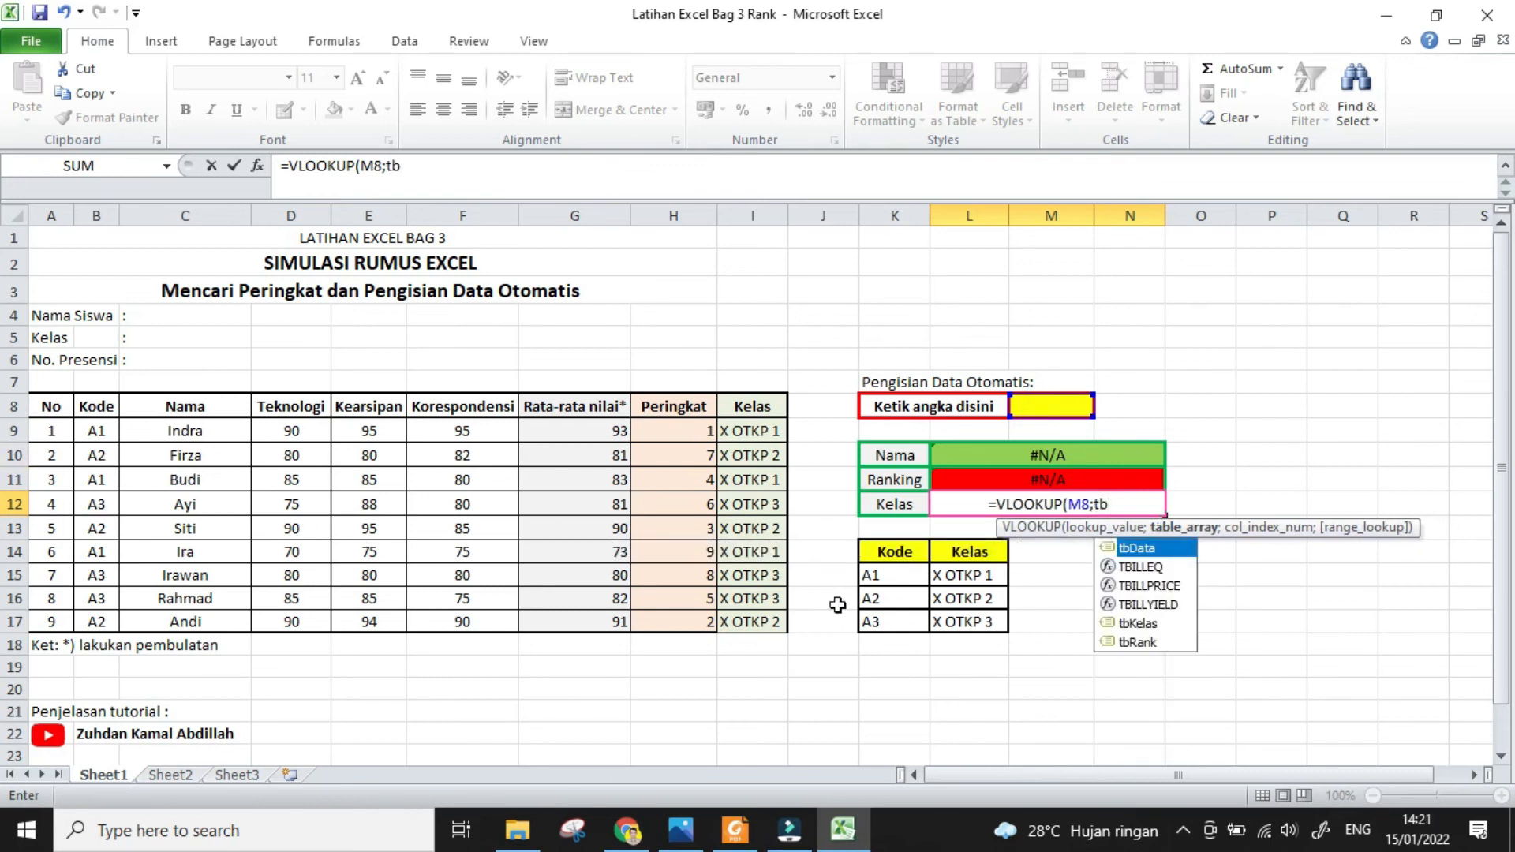
pyautogui.doubleClick(1170, 548)
pyautogui.write(';')
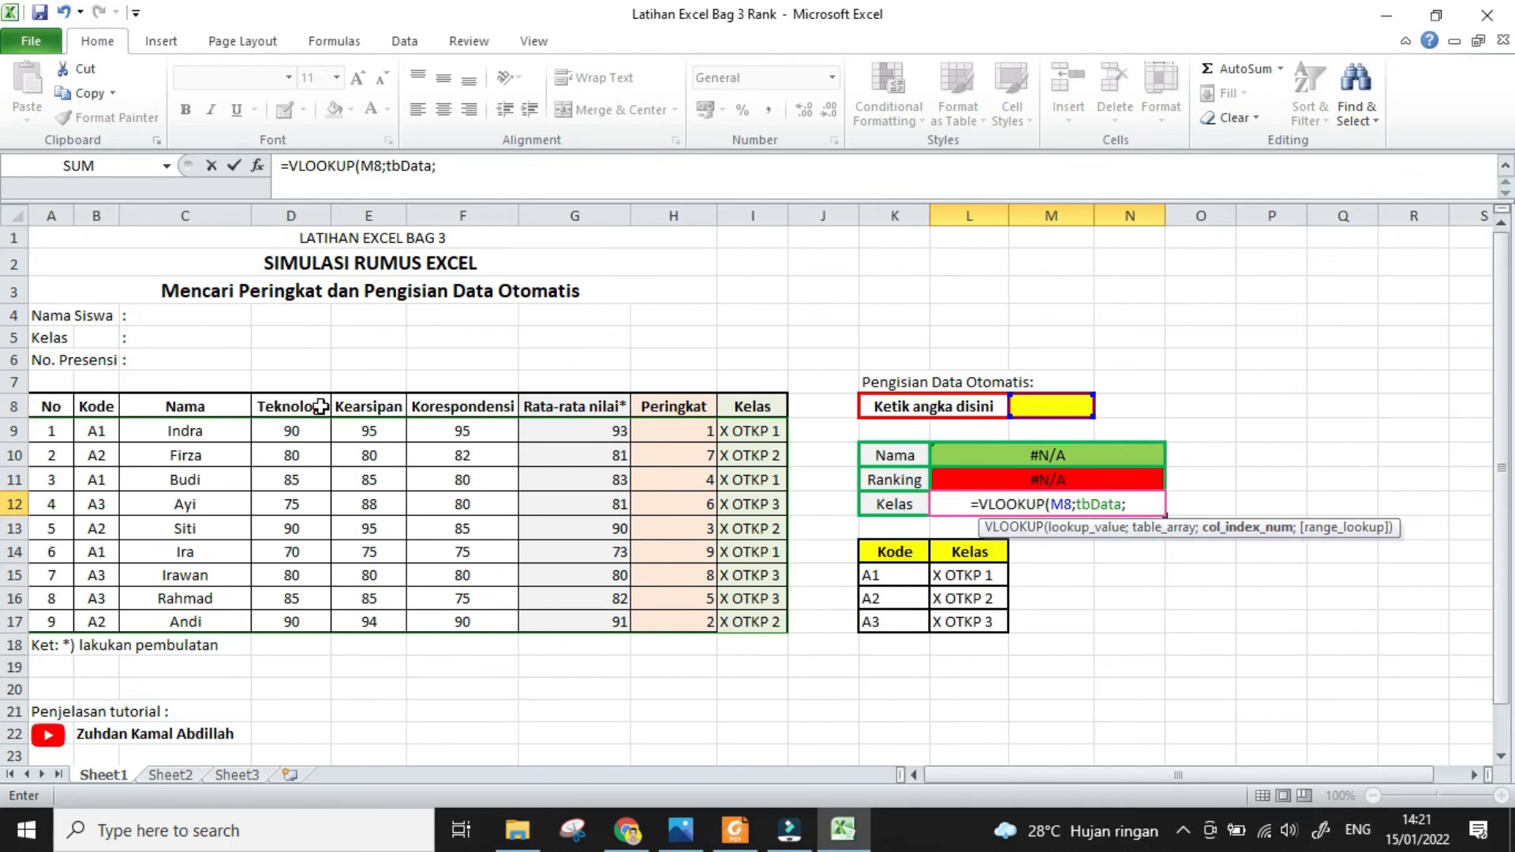
pyautogui.write('9)')
pyautogui.press('Return')
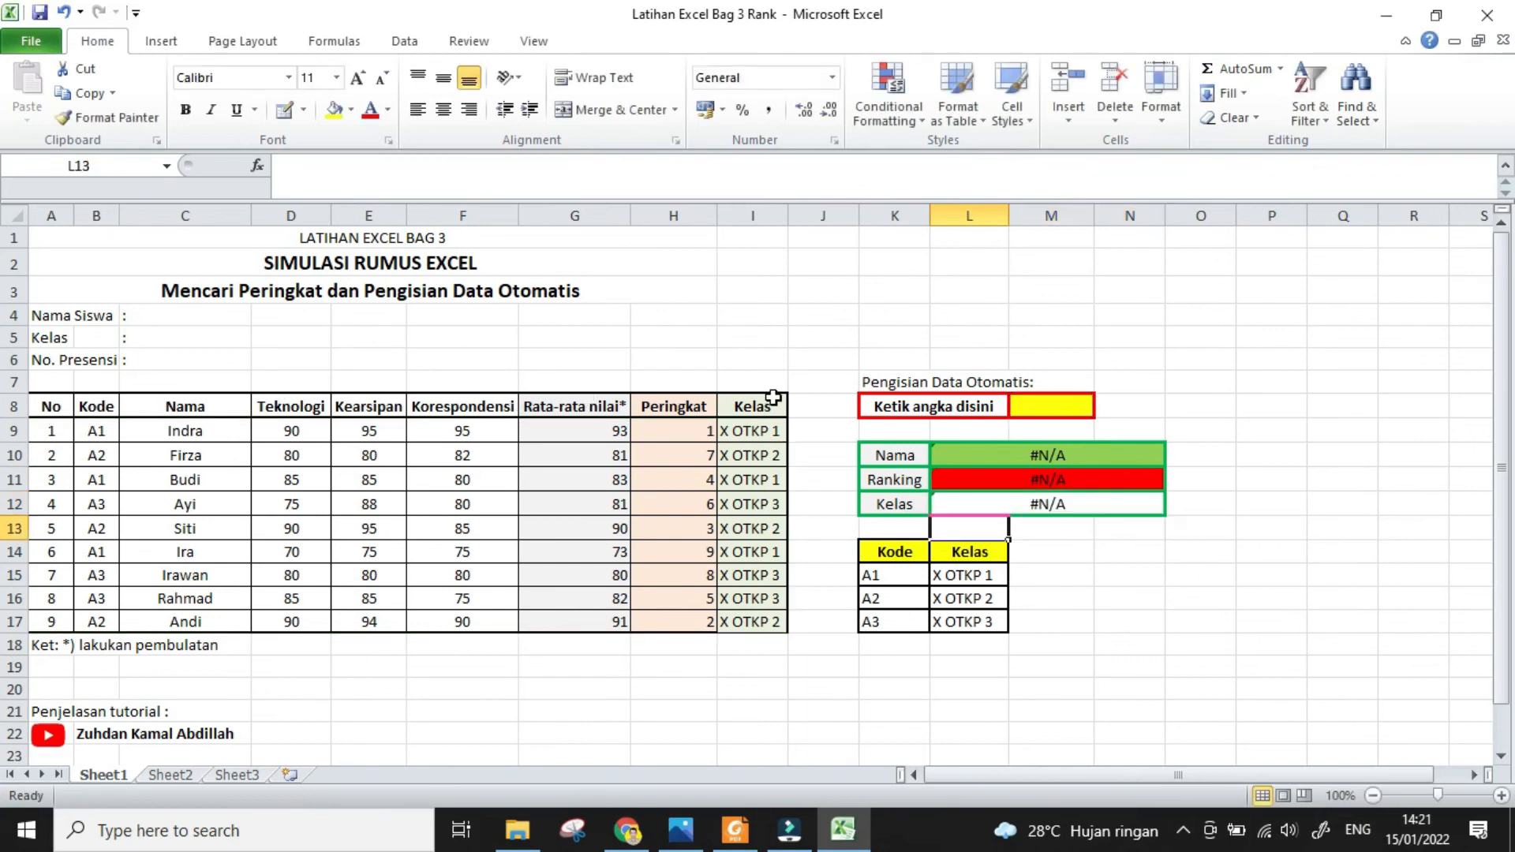
# Test the Nama, Ranking and Kelas lookups by entering 1 in M8, and check the formula in L10
pyautogui.press('Up')
pyautogui.press('Up')
pyautogui.press('Up')
pyautogui.press('Up')
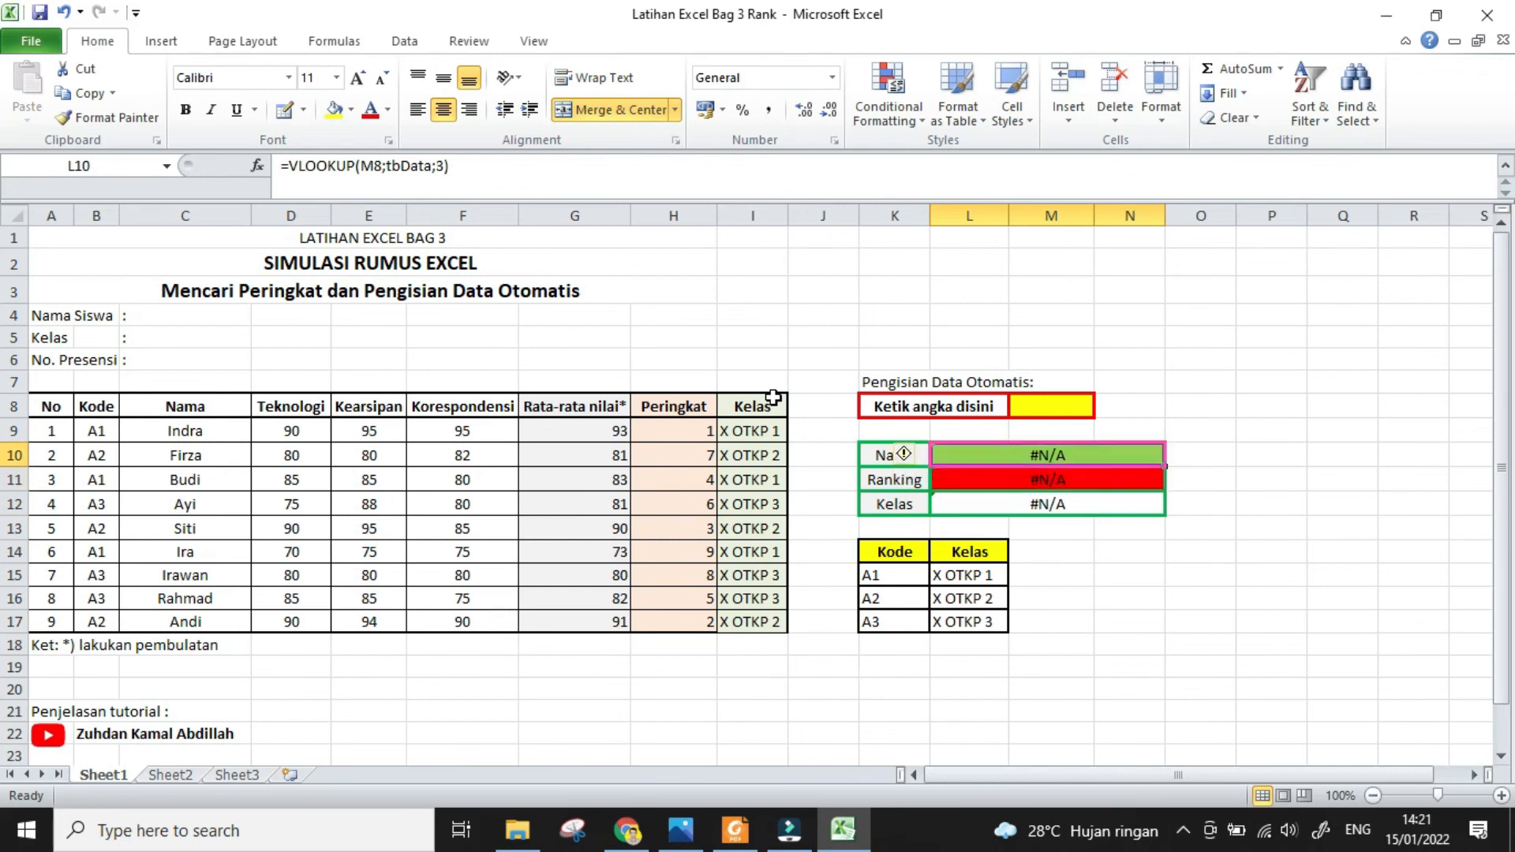
pyautogui.click(1063, 403)
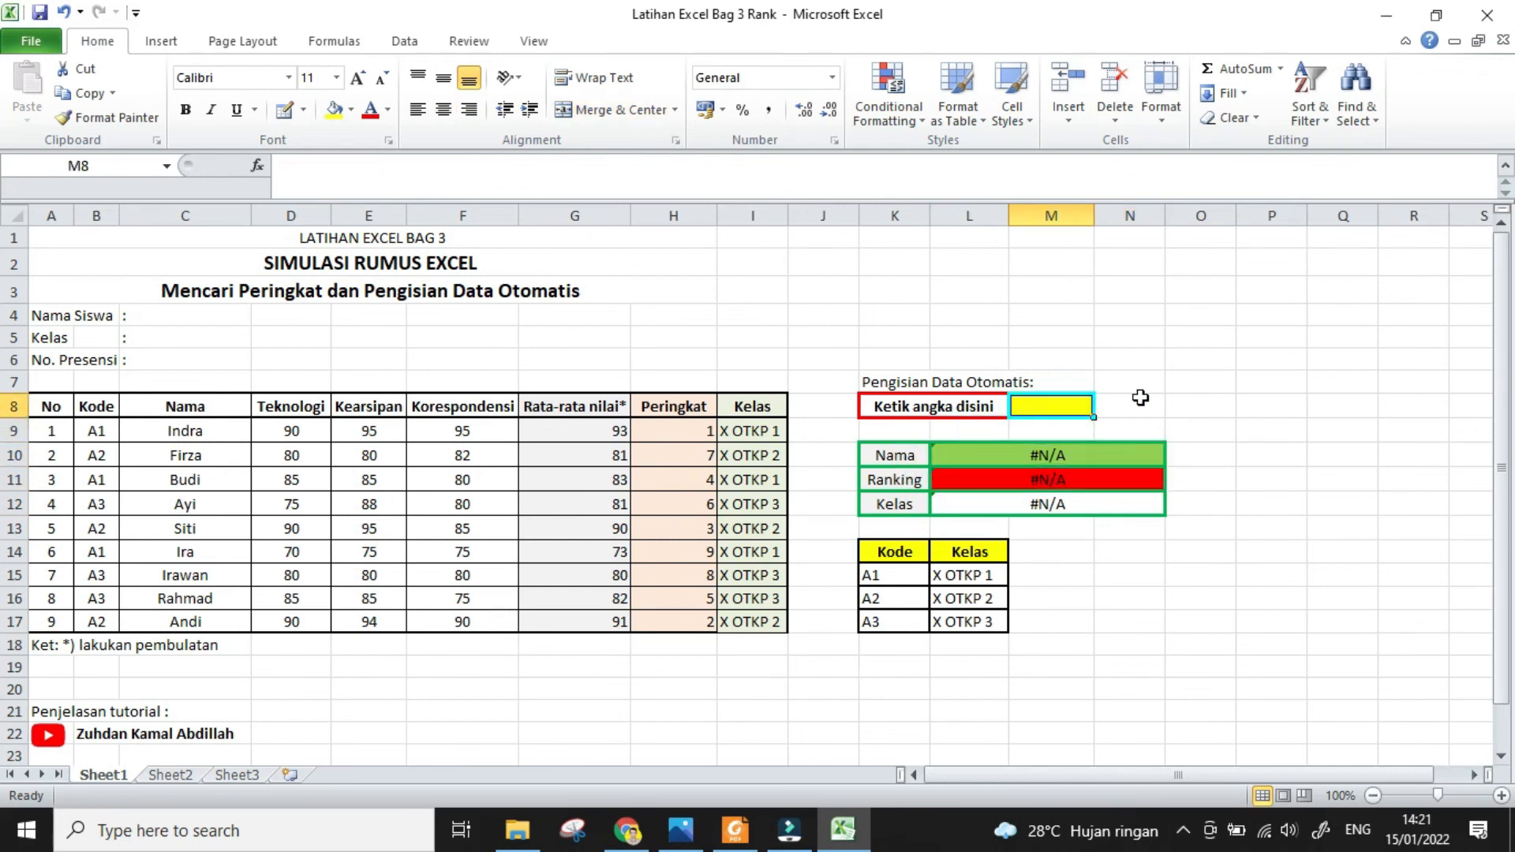
pyautogui.write('1')
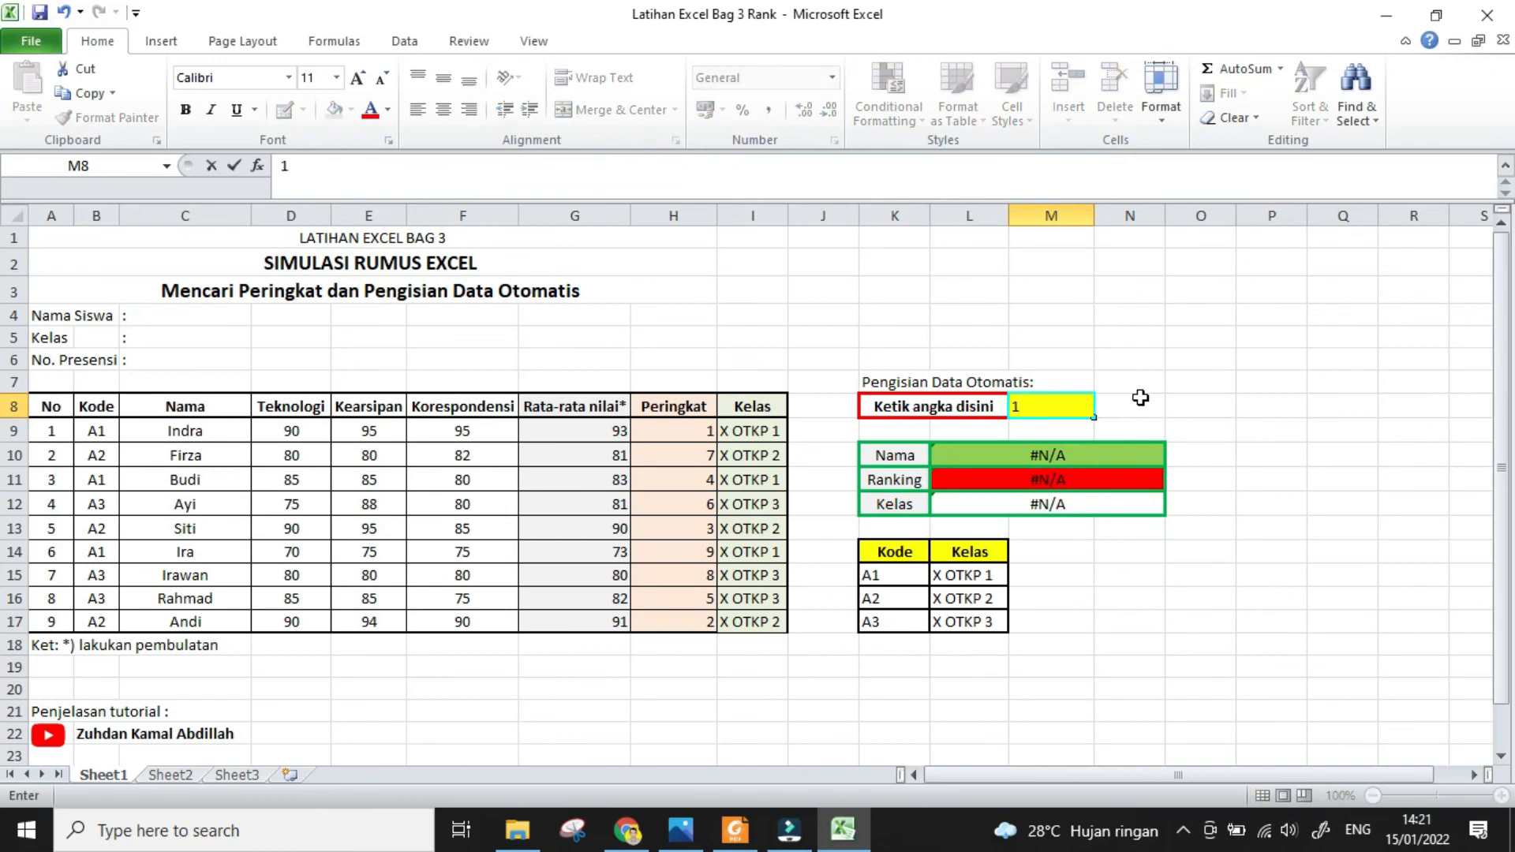
pyautogui.press('Return')
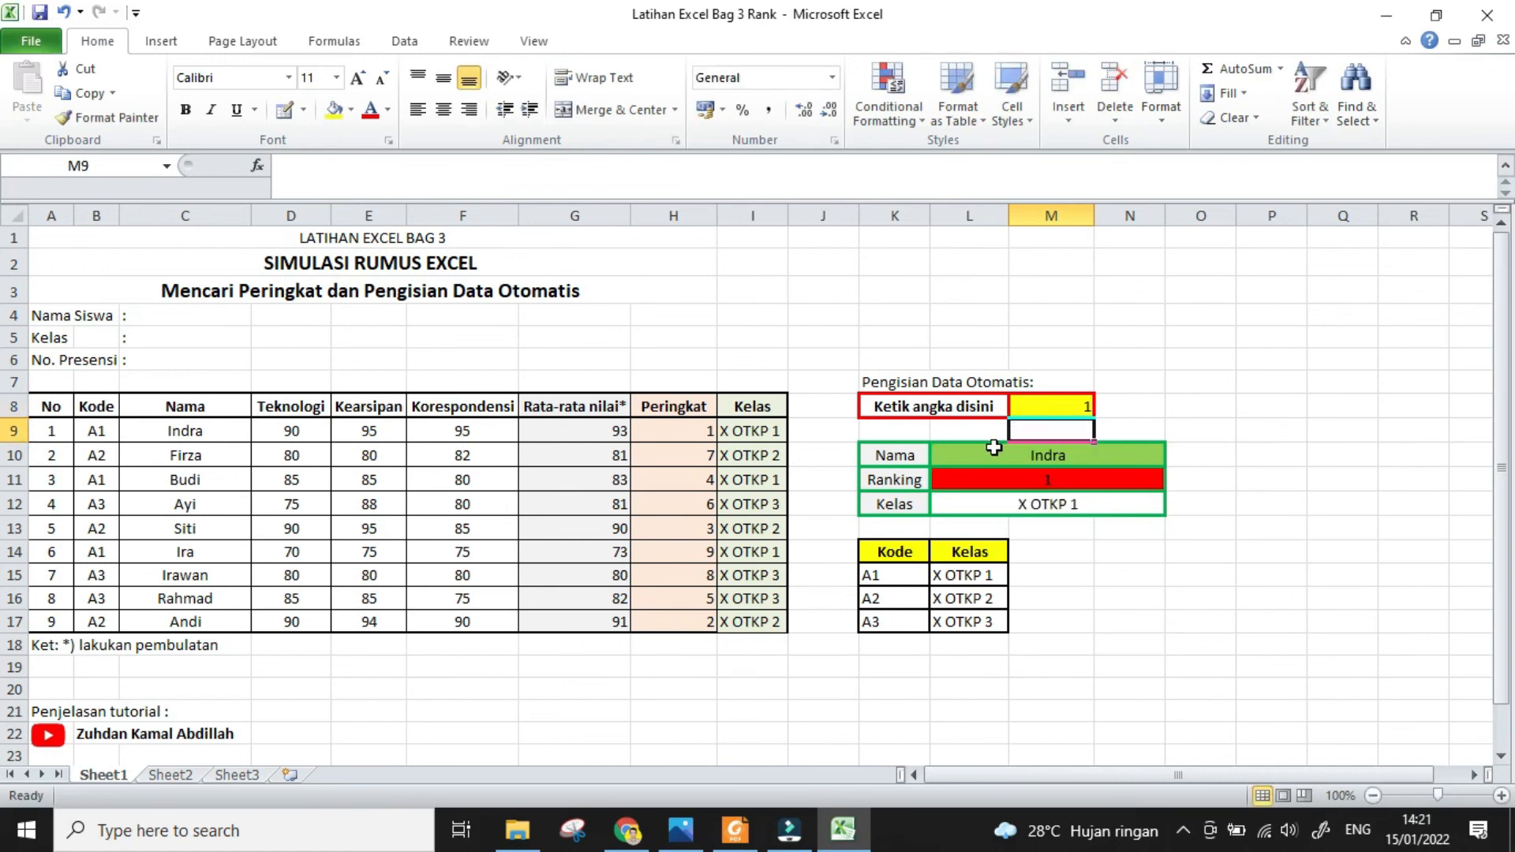
pyautogui.click(967, 452)
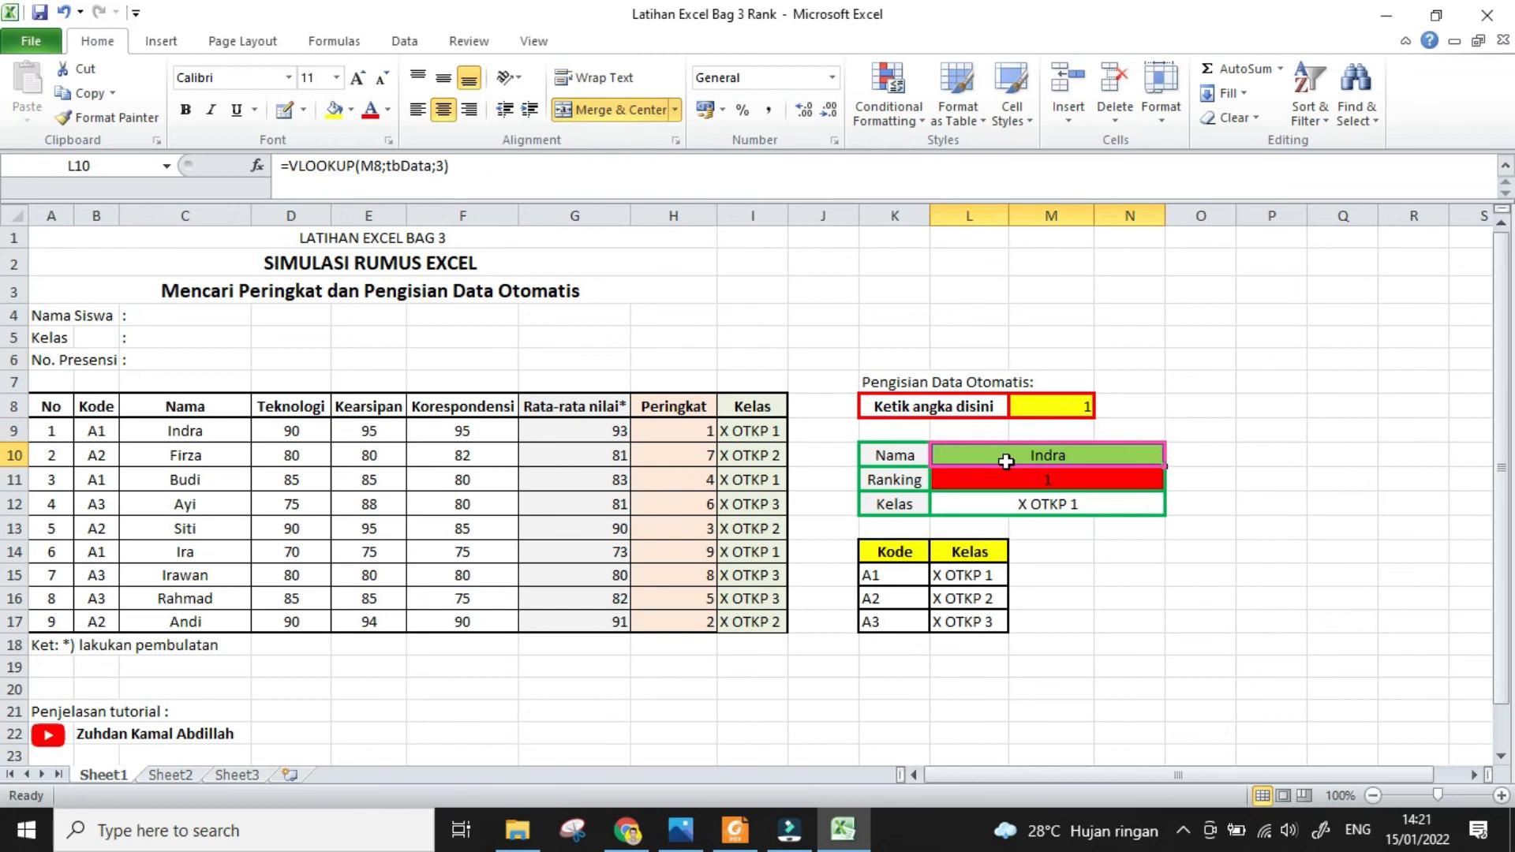
# Test the three lookups with other student numbers by entering 3 and 6 in M8
pyautogui.click(1055, 408)
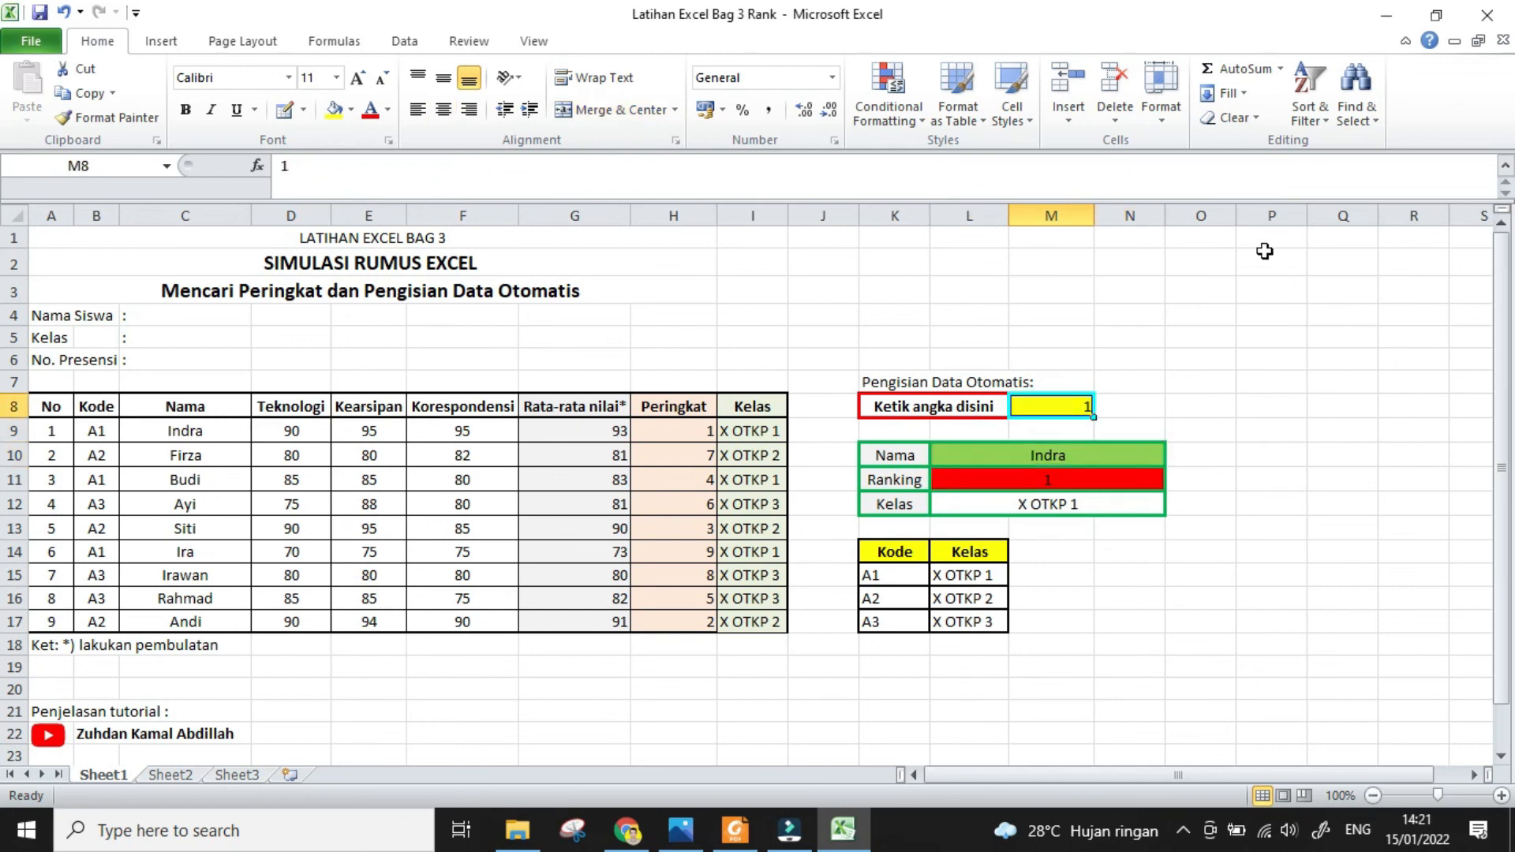
pyautogui.write('3')
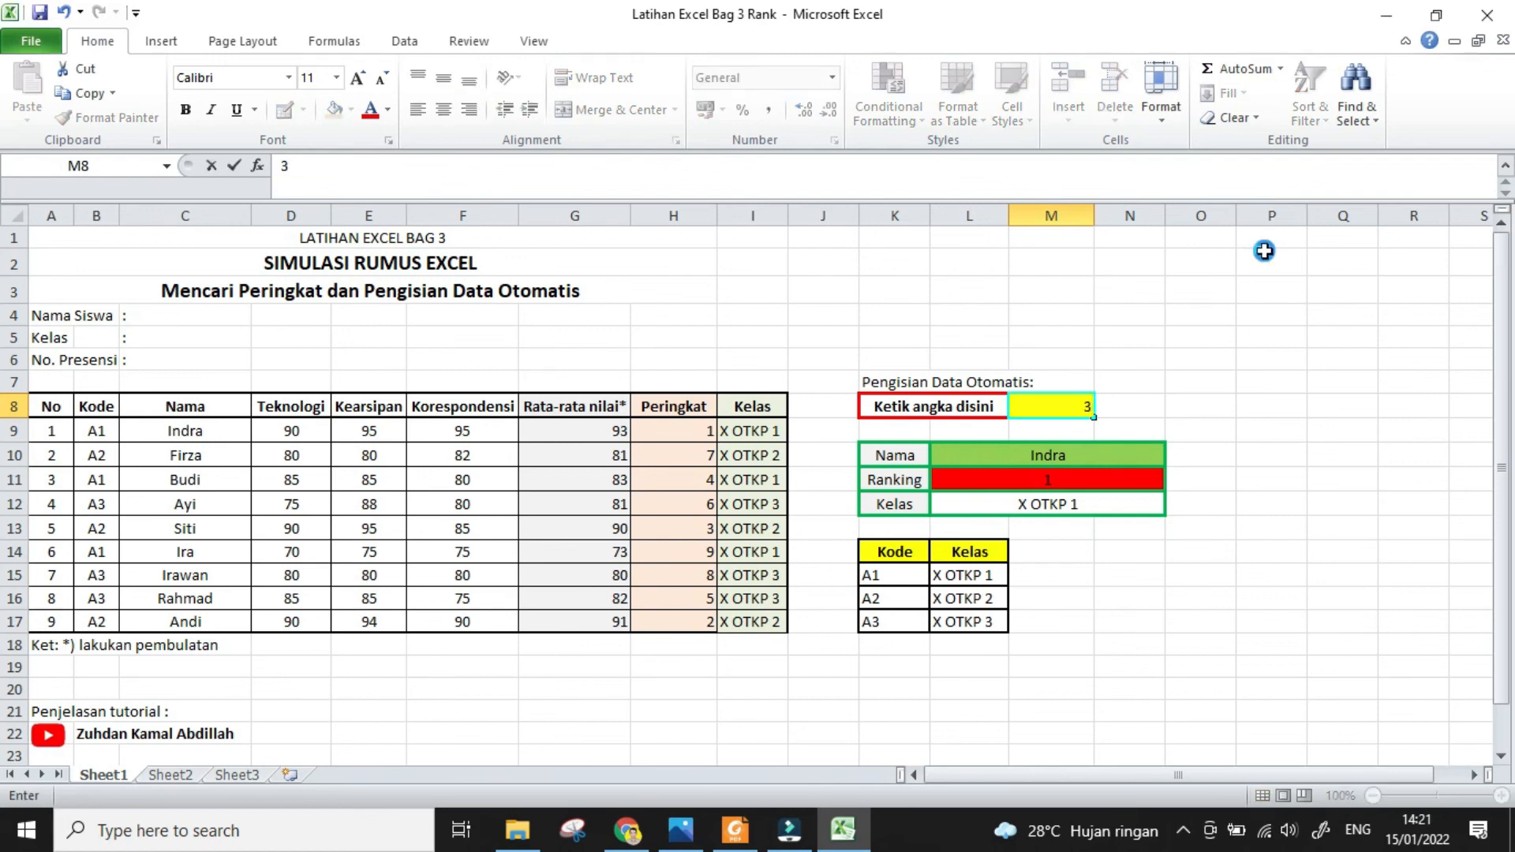
pyautogui.press('Return')
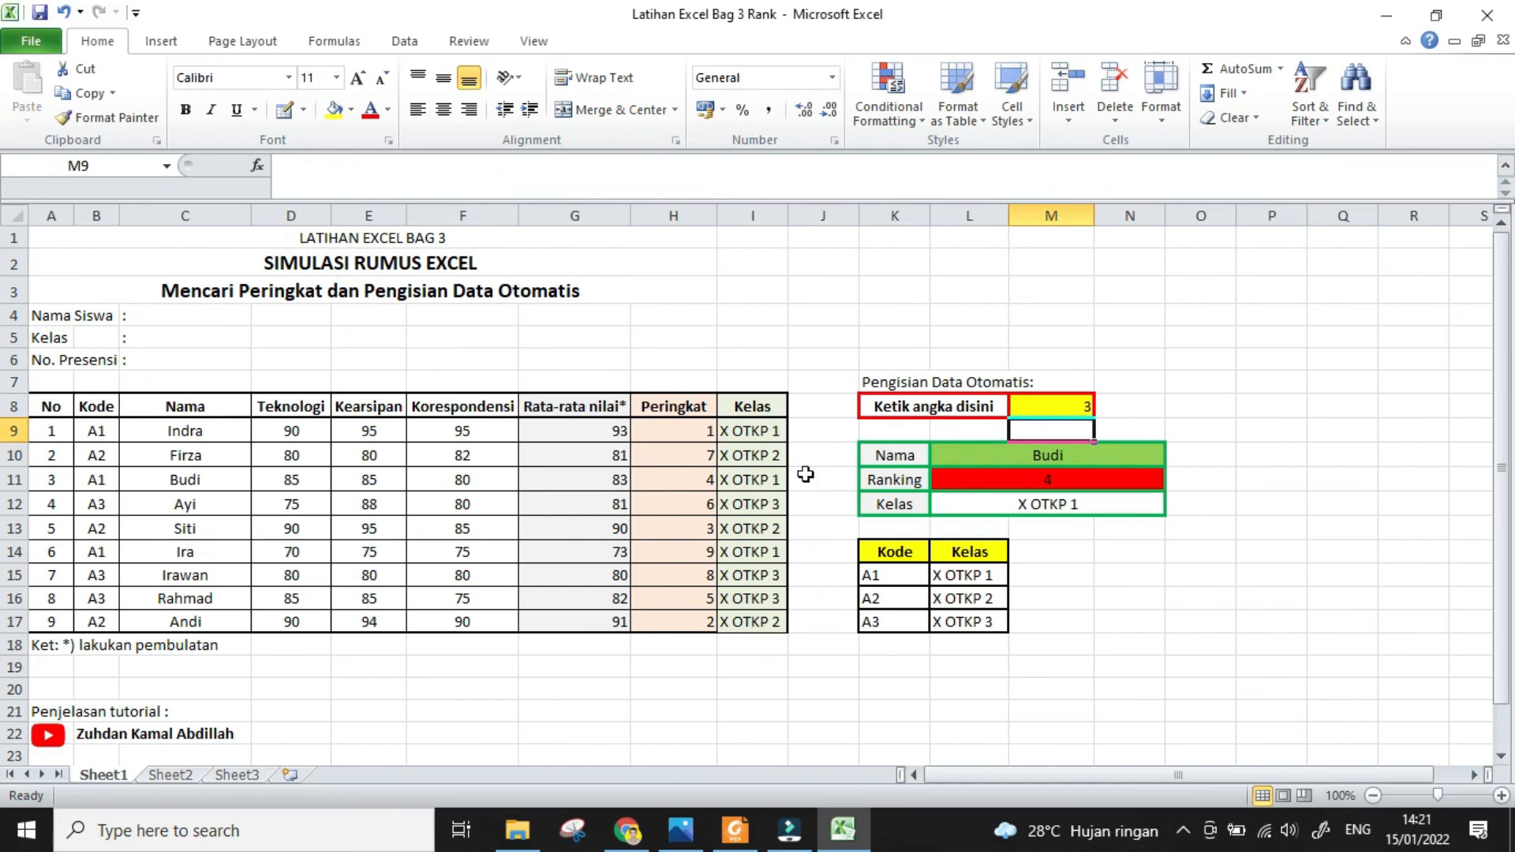
pyautogui.click(1061, 406)
pyautogui.write('6')
pyautogui.press('Return')
# Set the lookup number in M8 beside Ketik angka disini to 7
pyautogui.click(1043, 403)
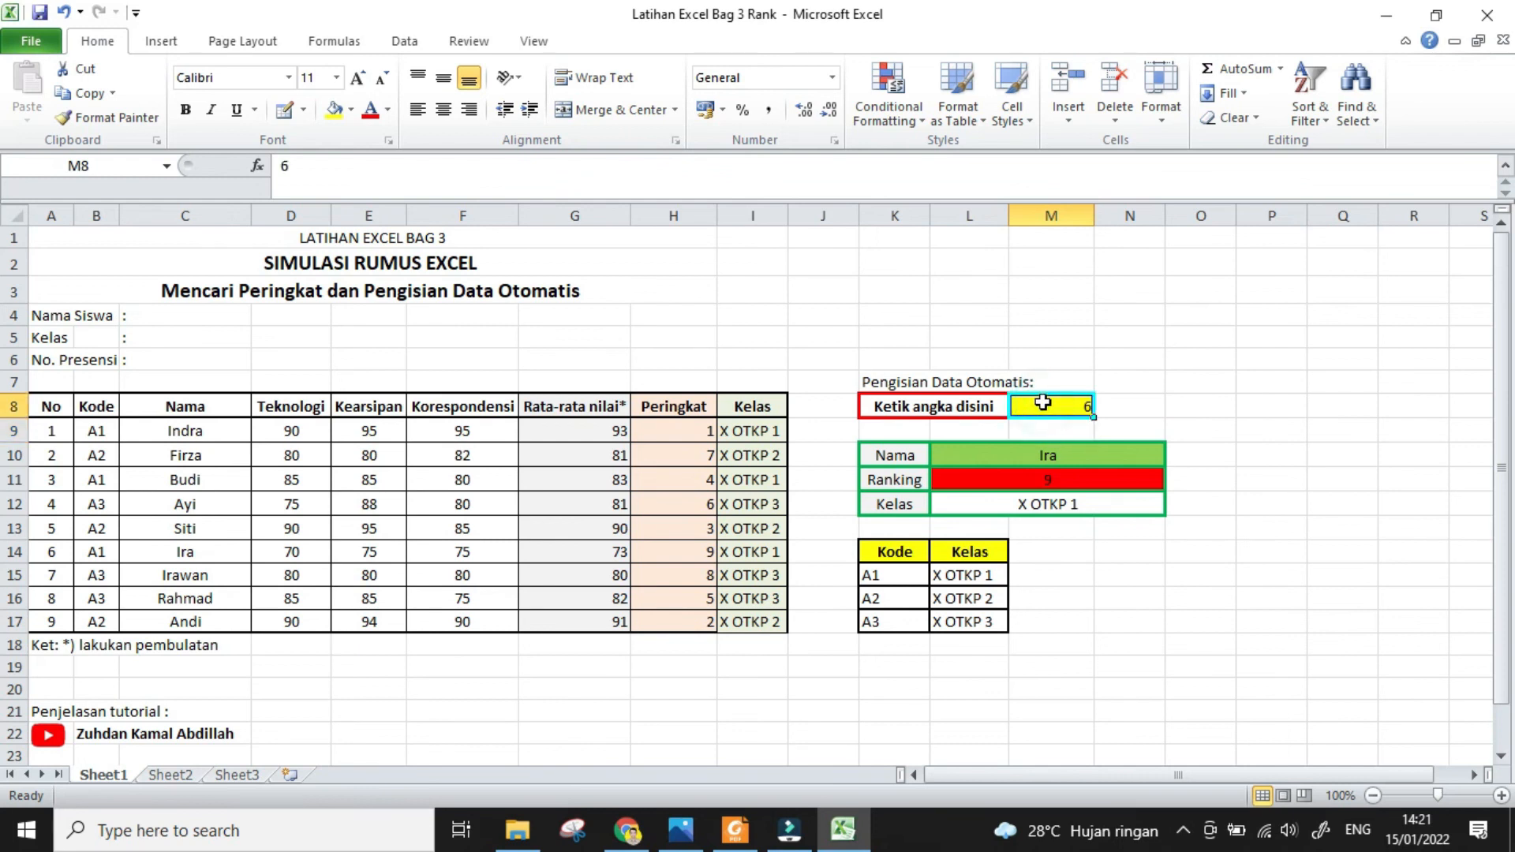
pyautogui.write('7')
pyautogui.press('Return')
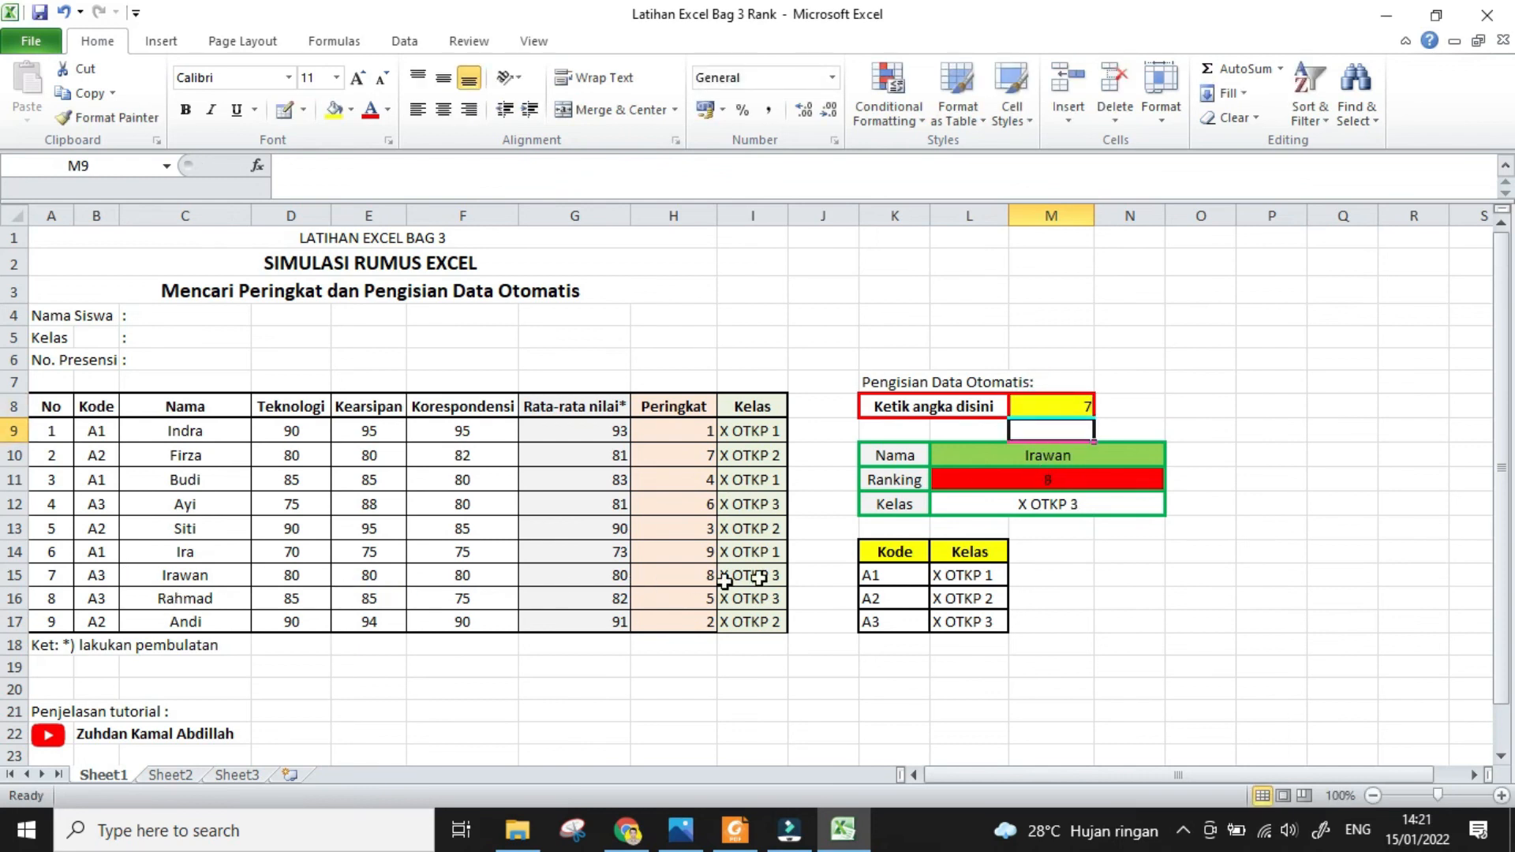
pyautogui.click(1048, 404)
pyautogui.click(1251, 377)
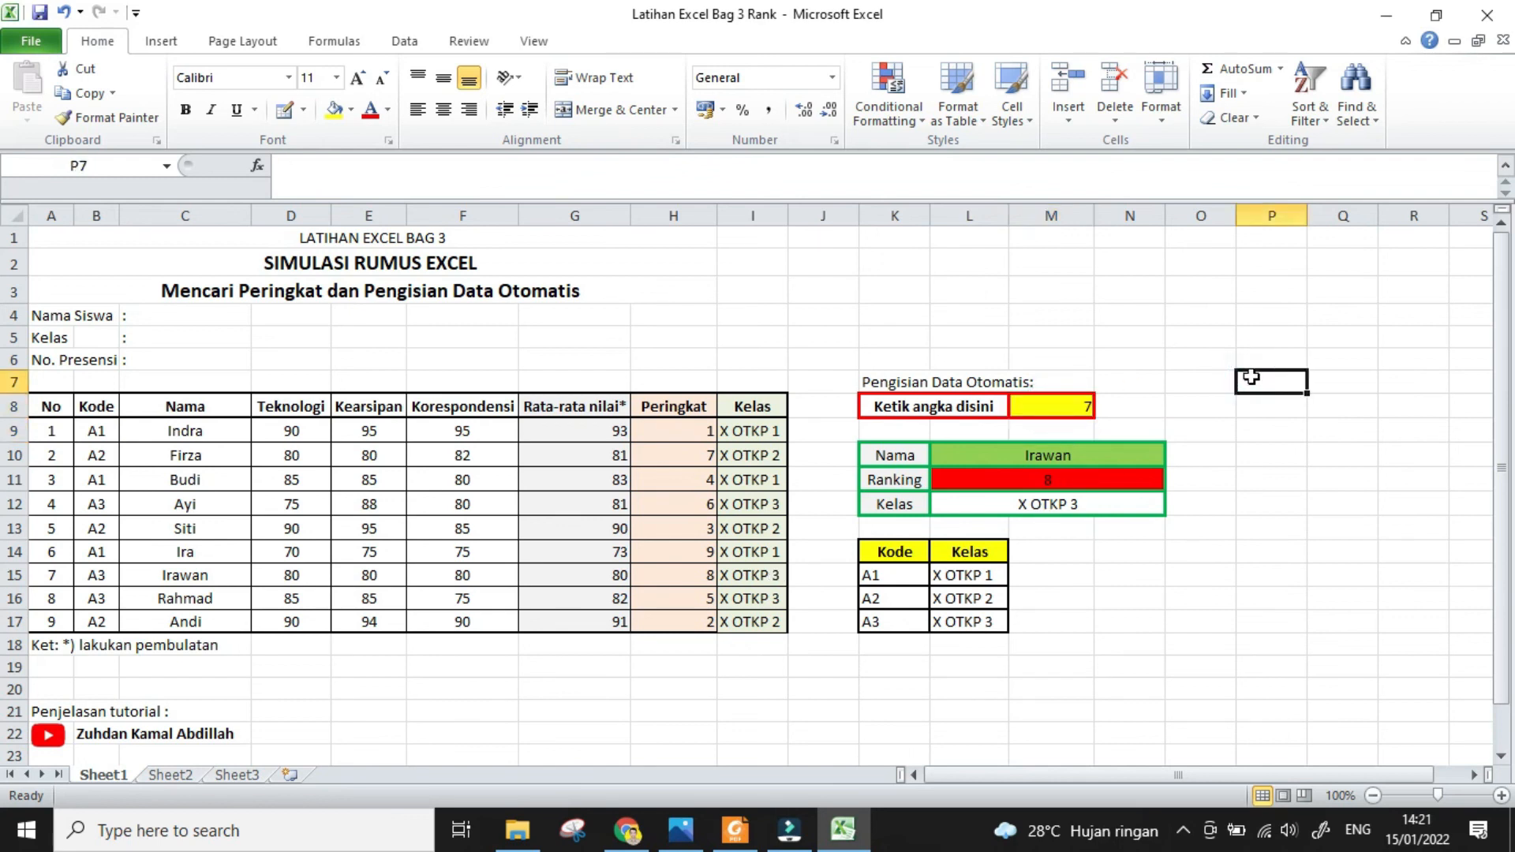